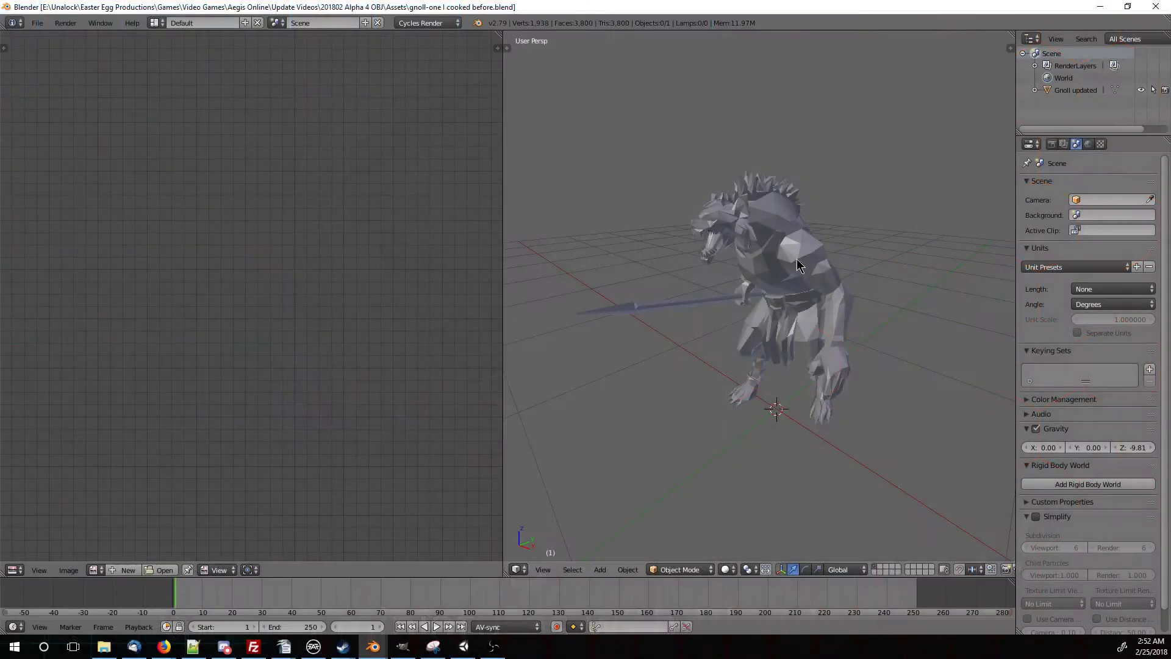
# Select the gnoll model and add a new material to it
pyautogui.rightClick(800, 263)
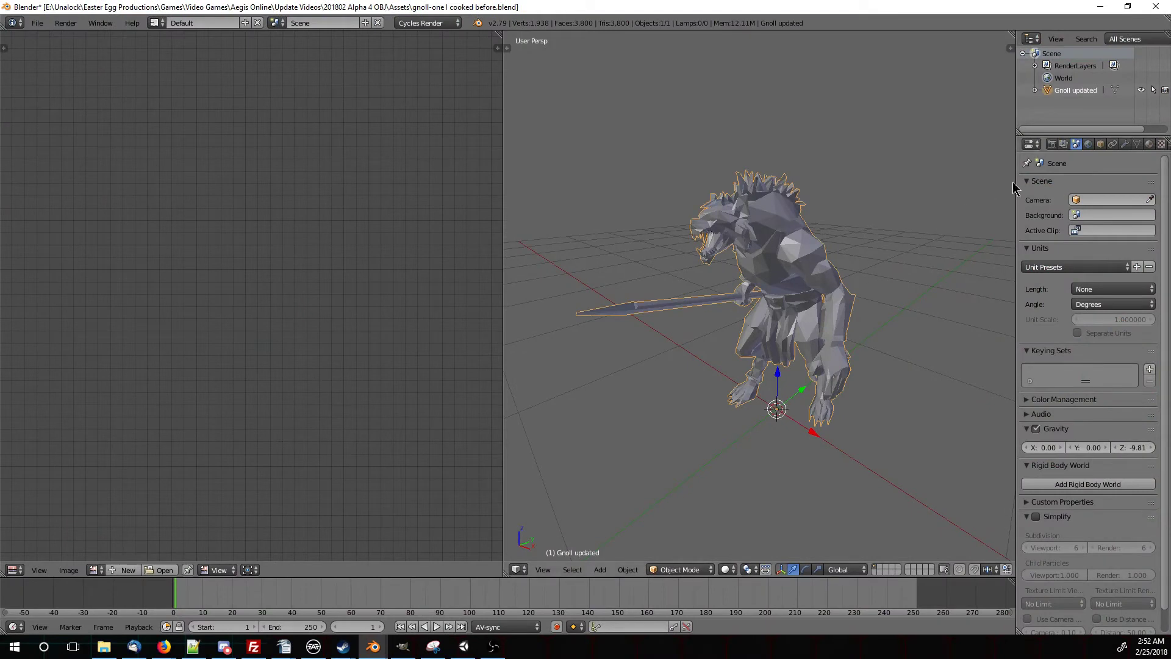
pyautogui.scroll(-2, 1120, 147)
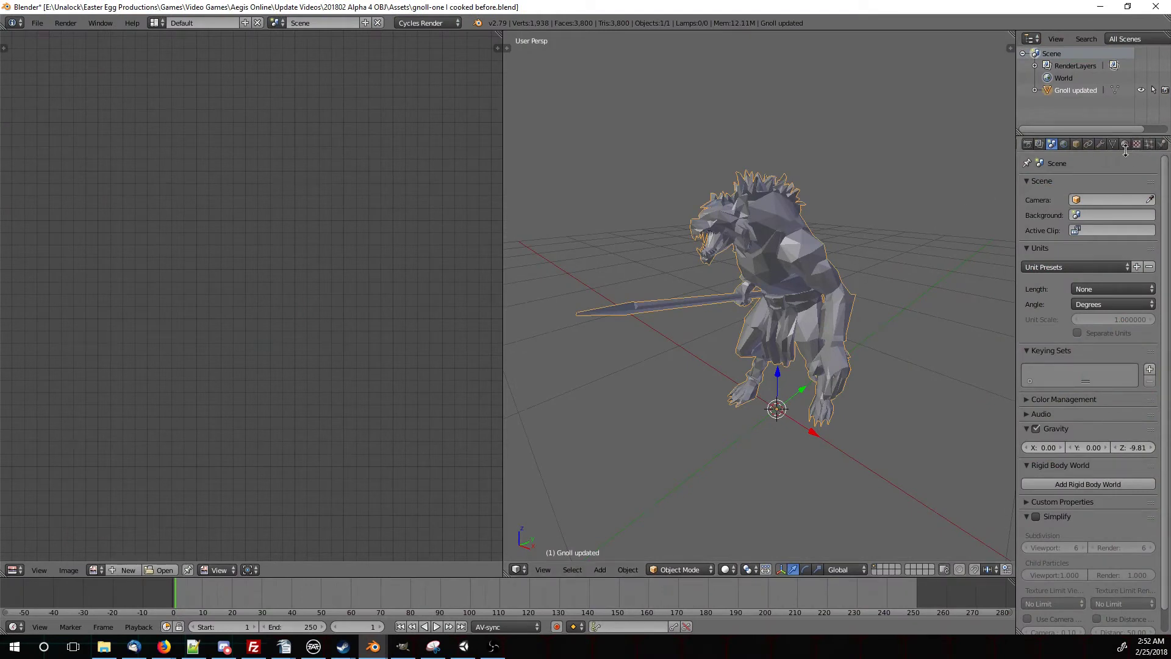
pyautogui.click(1125, 146)
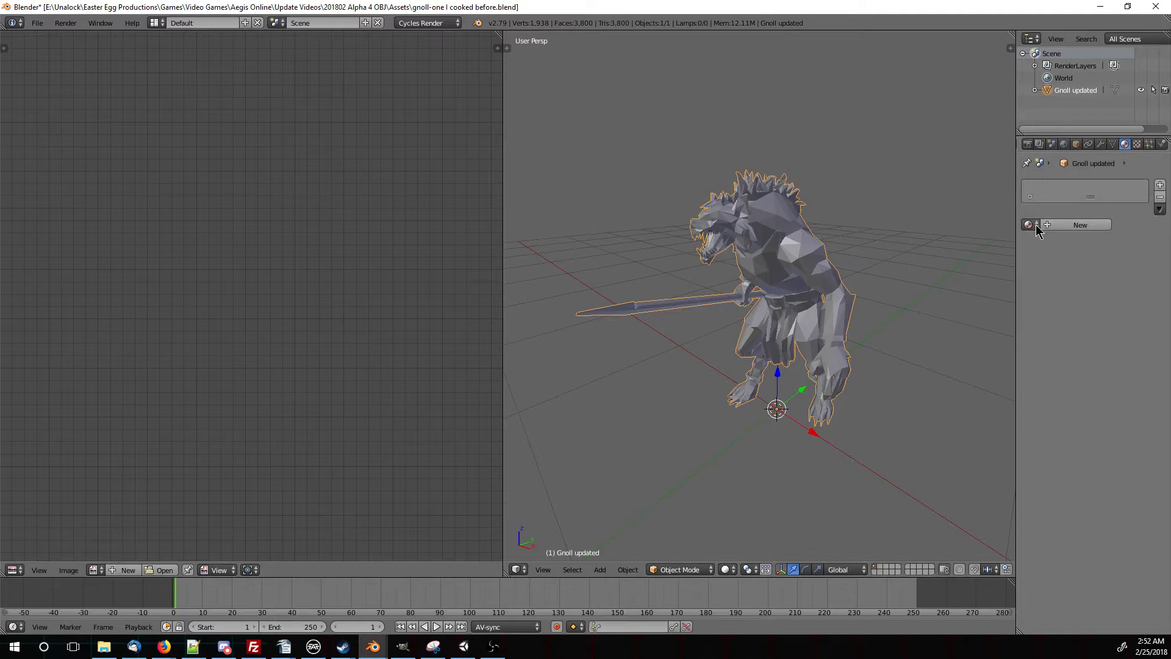
pyautogui.click(1069, 225)
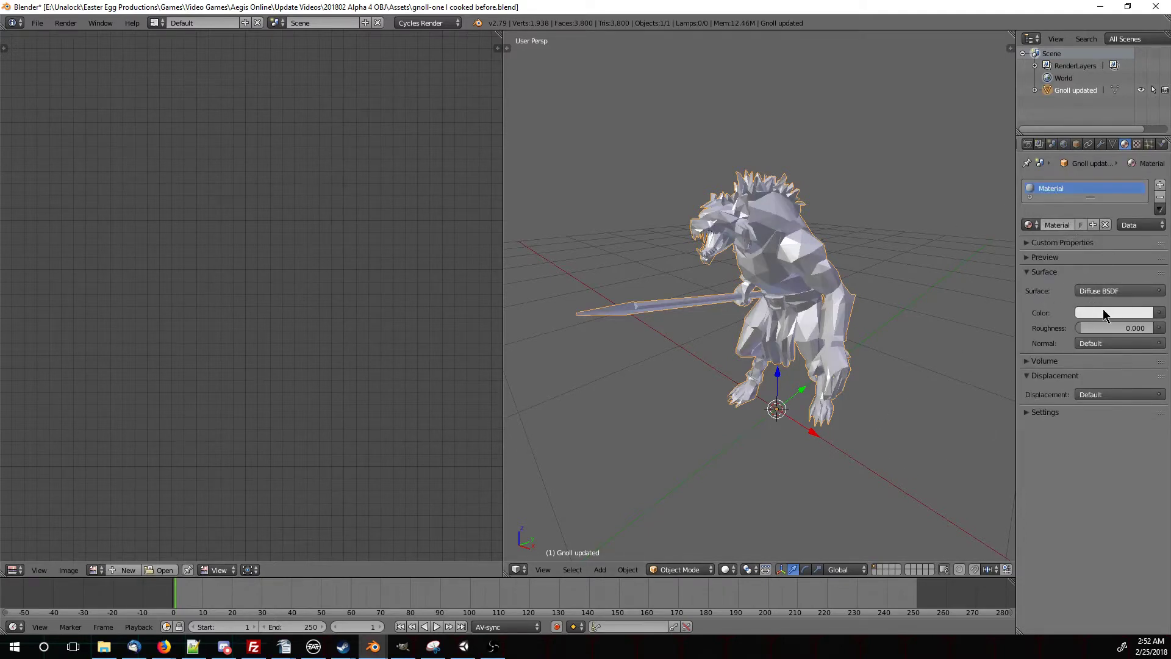
# Enlarge the timeline area and change it into a Node Editor
pyautogui.moveTo(456, 578); pyautogui.dragTo(510, 445)
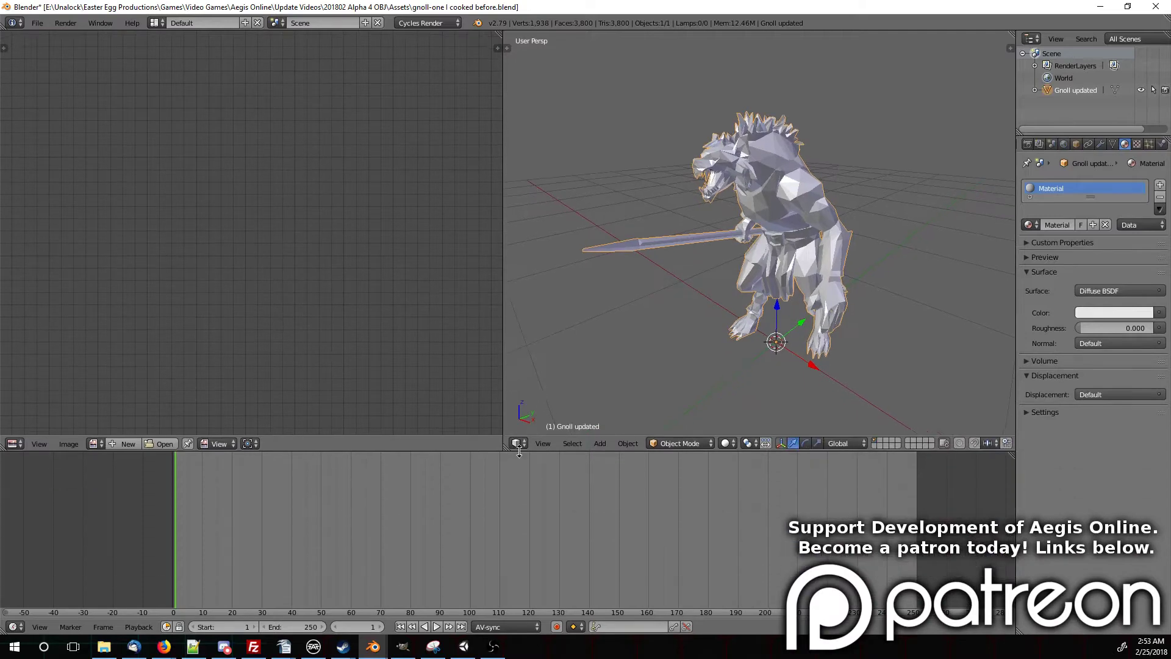
pyautogui.click(15, 627)
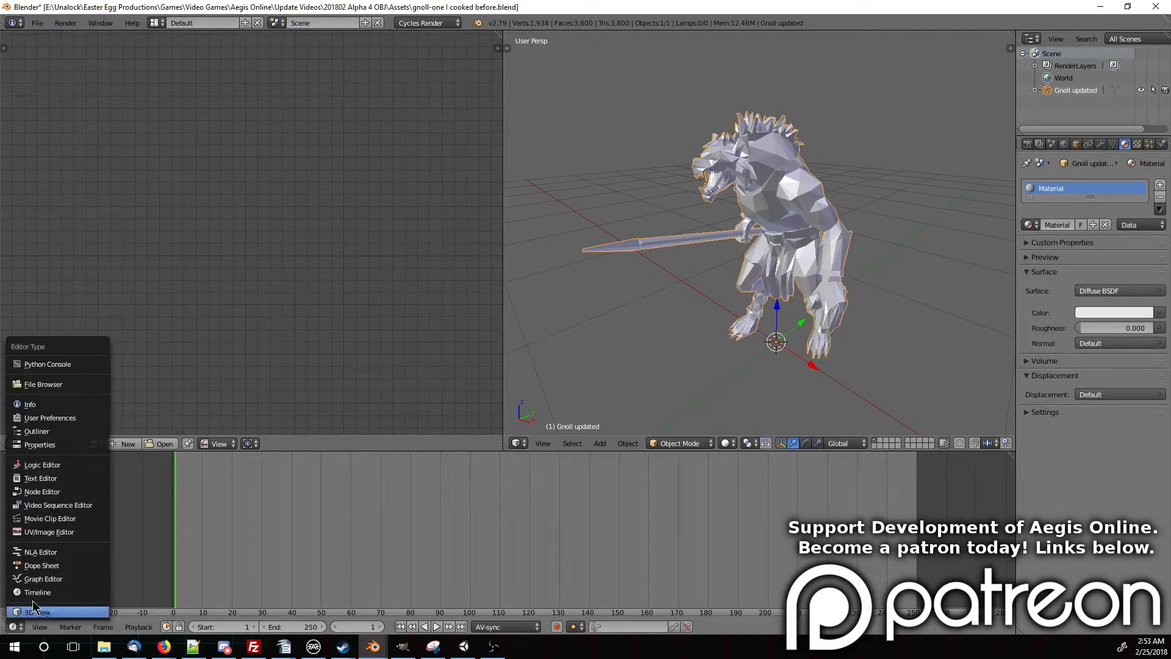
pyautogui.click(63, 496)
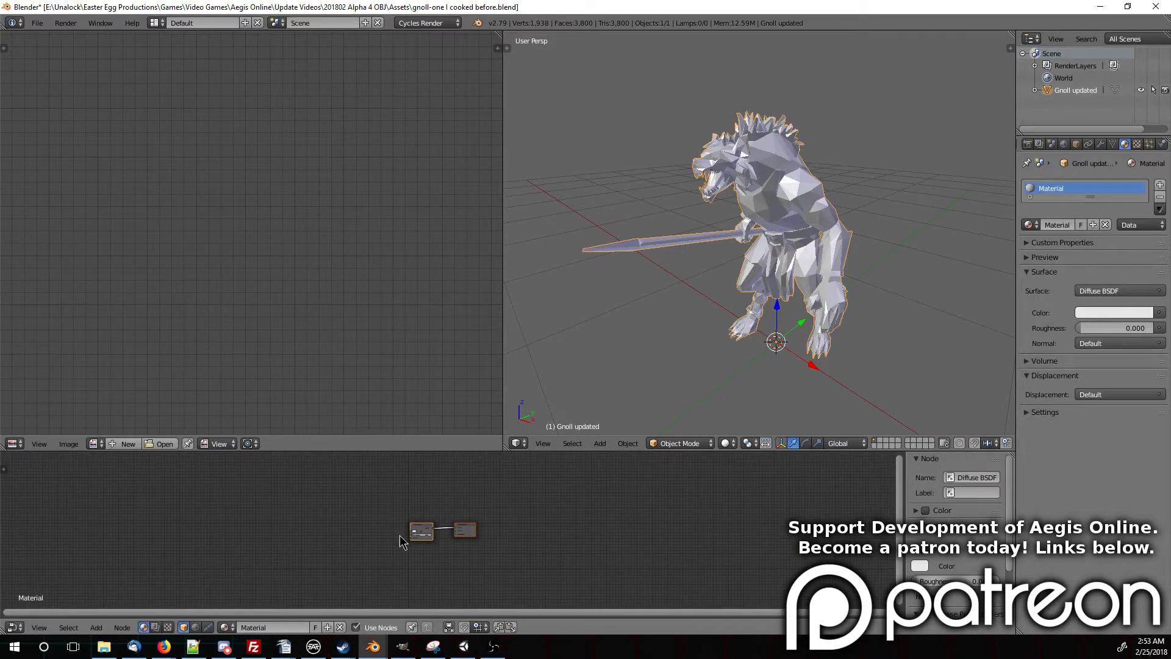
# Add an Image Texture node beside the Diffuse BSDF node and connect its Color output to the Diffuse BSDF's Color input
pyautogui.scroll(5, 400, 540)
pyautogui.moveTo(415, 506); pyautogui.dragTo(573, 497, button='middle')
pyautogui.scroll(-2, 428, 548)
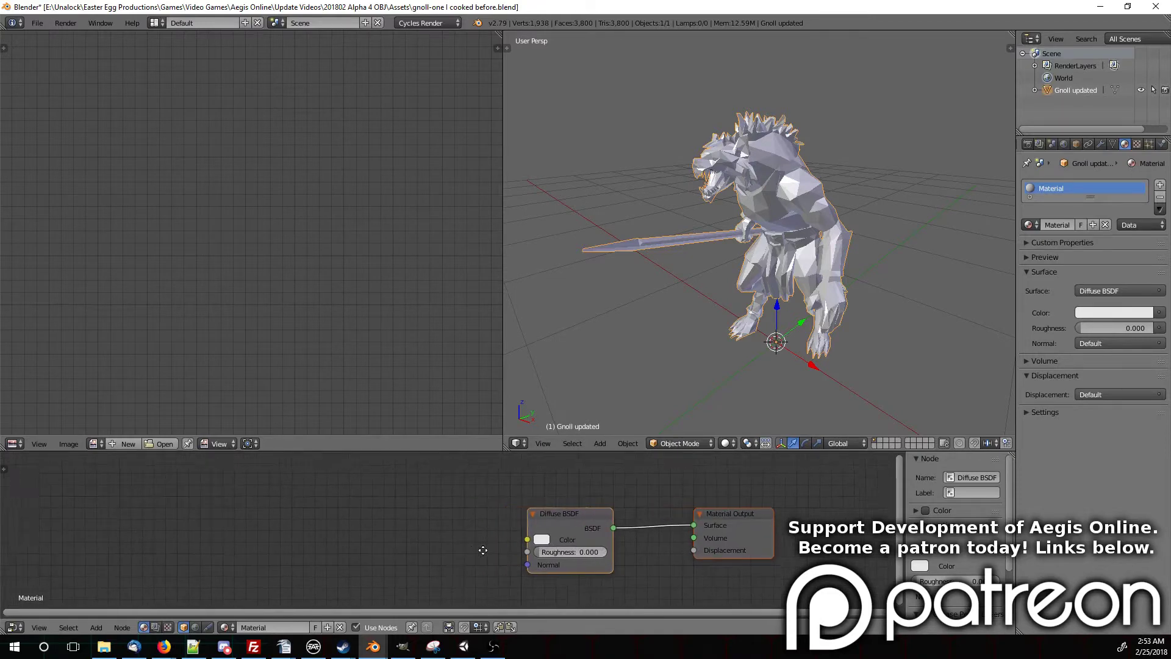
pyautogui.moveTo(465, 550); pyautogui.dragTo(447, 553, button='middle')
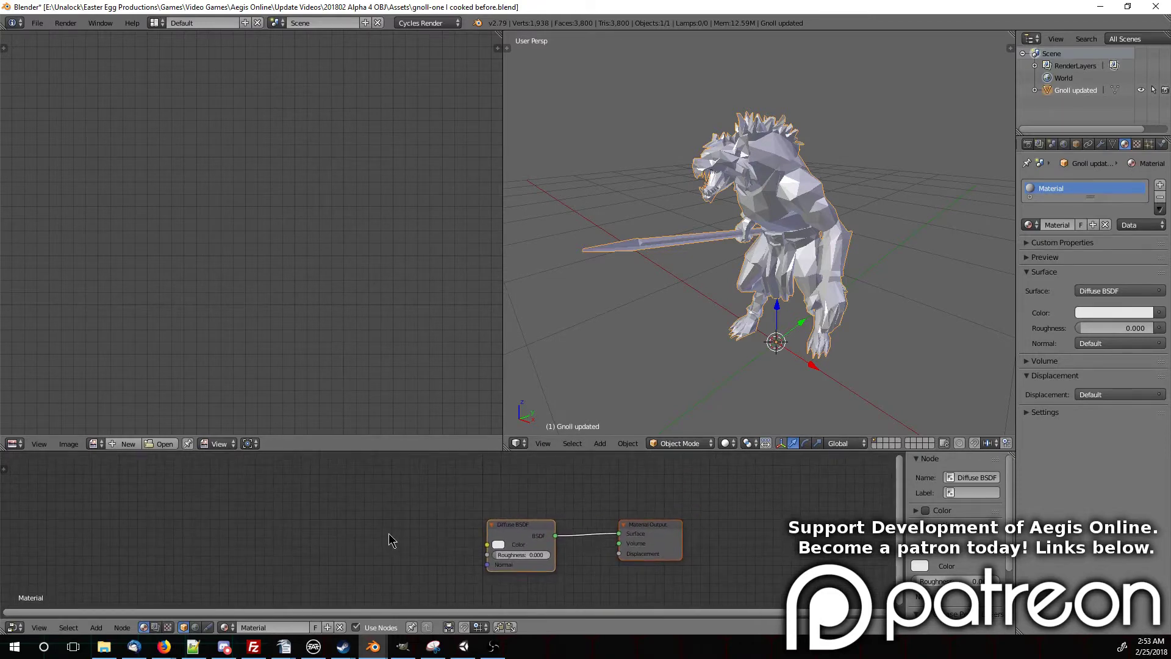
pyautogui.hotkey('shift', 'a')
pyautogui.moveTo(388, 538)
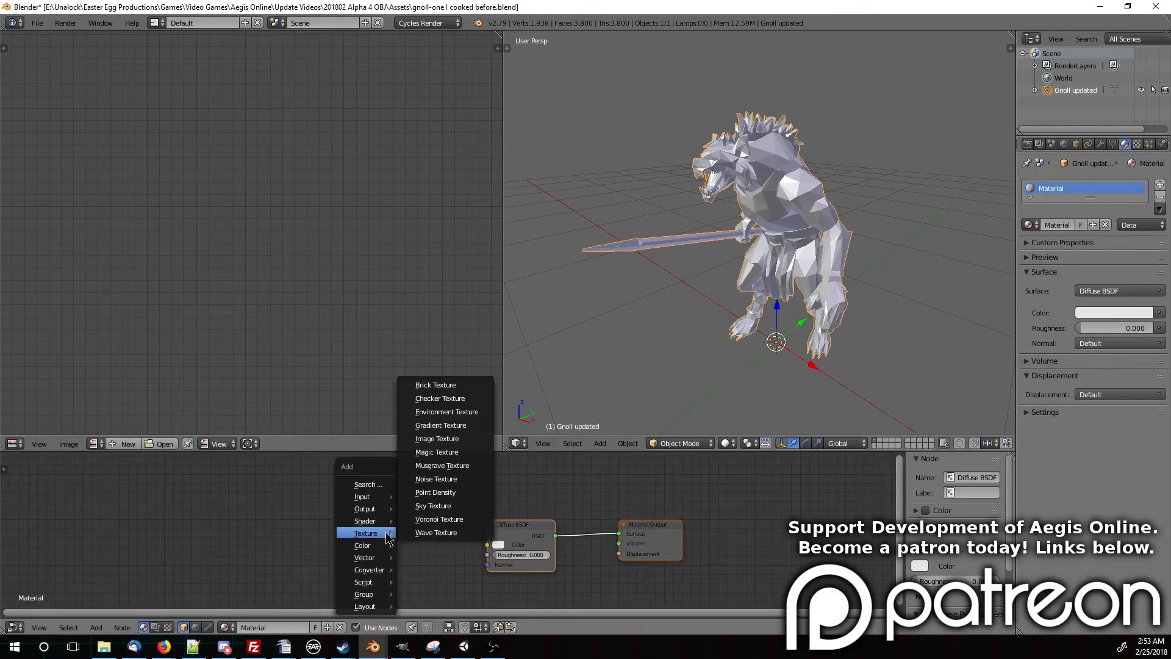
pyautogui.click(437, 438)
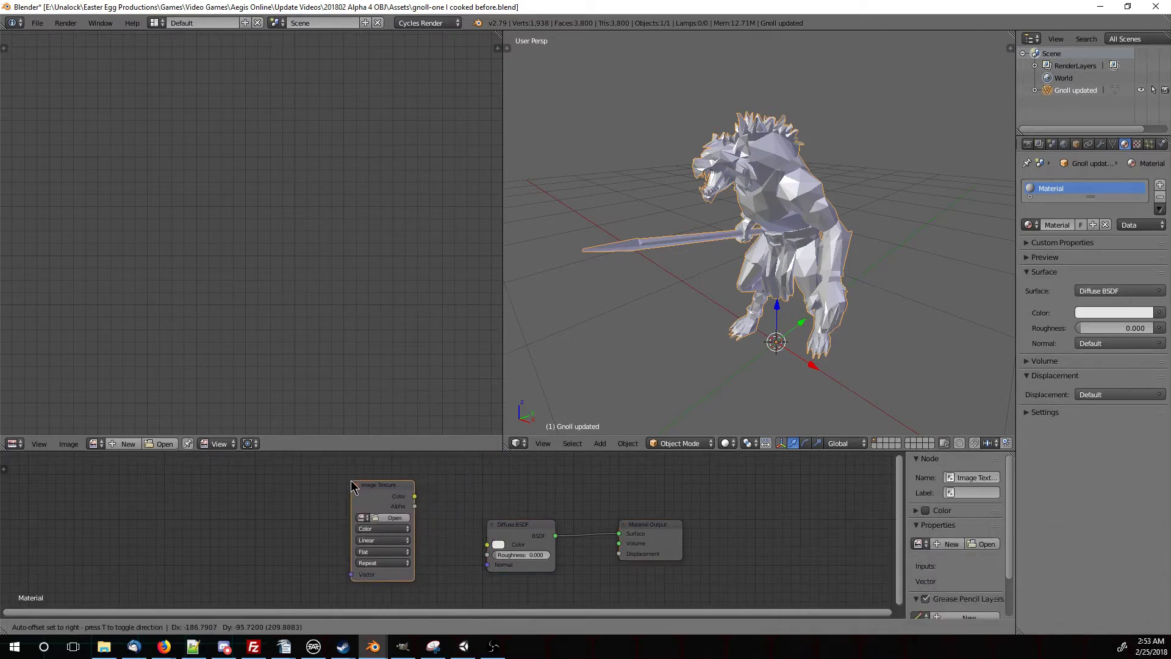
pyautogui.click(352, 486)
pyautogui.moveTo(416, 497); pyautogui.dragTo(487, 544)
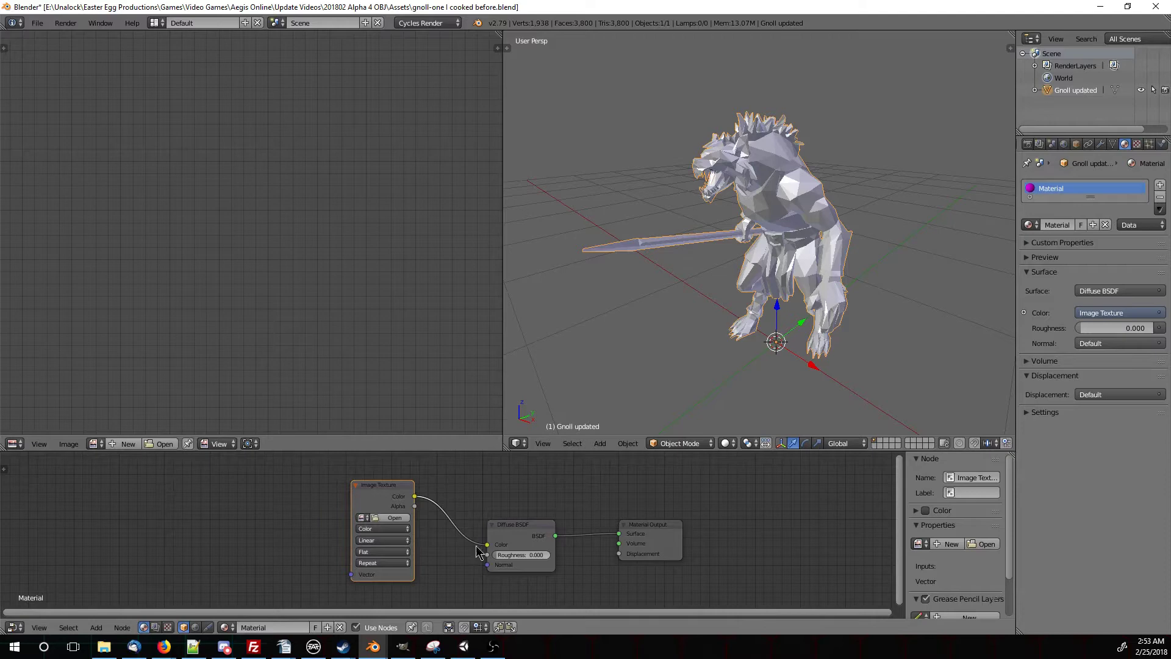
# Start a new image in the UV/Image Editor and set its width and height to 4096 px
pyautogui.scroll(-3, 343, 356)
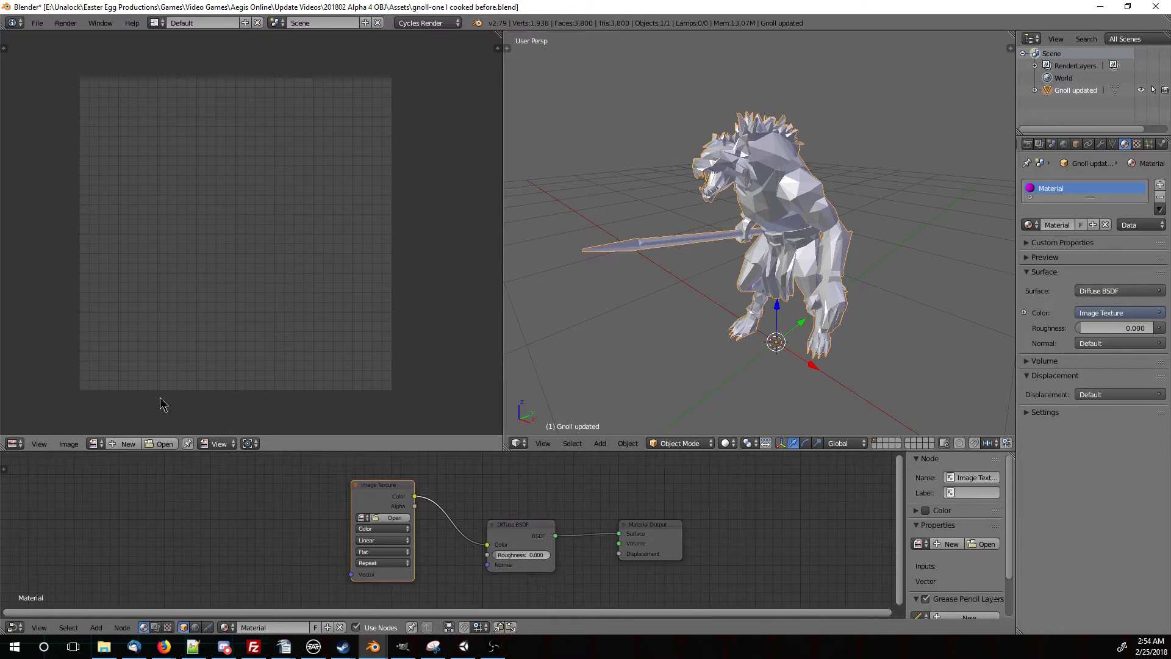
pyautogui.click(126, 445)
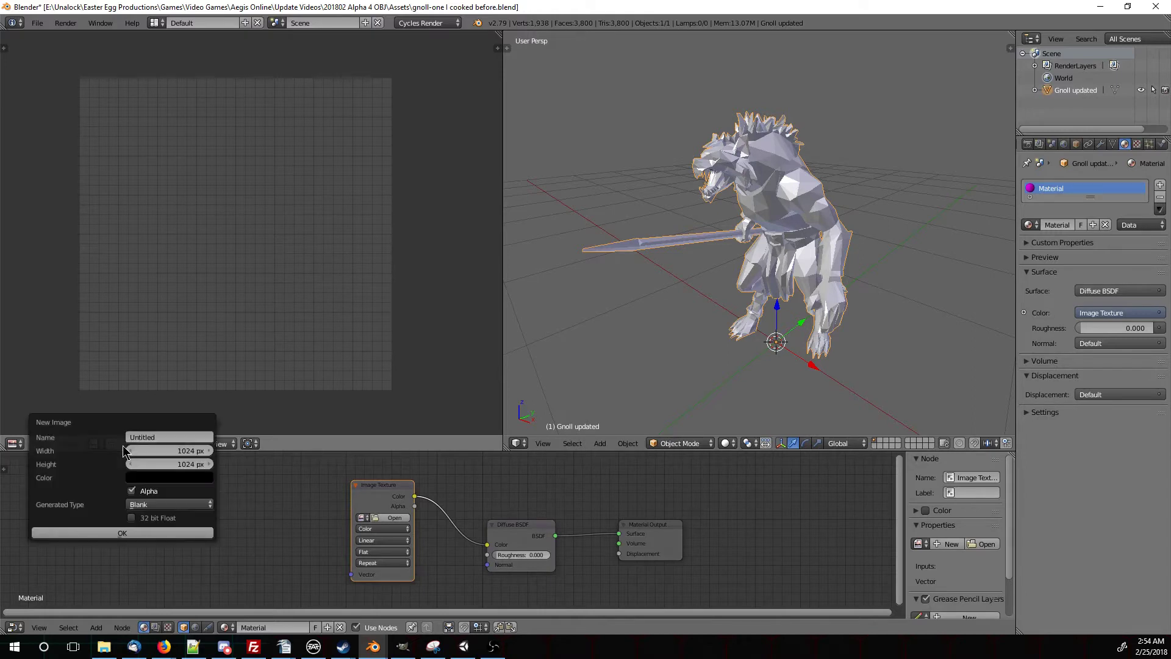
pyautogui.click(170, 450)
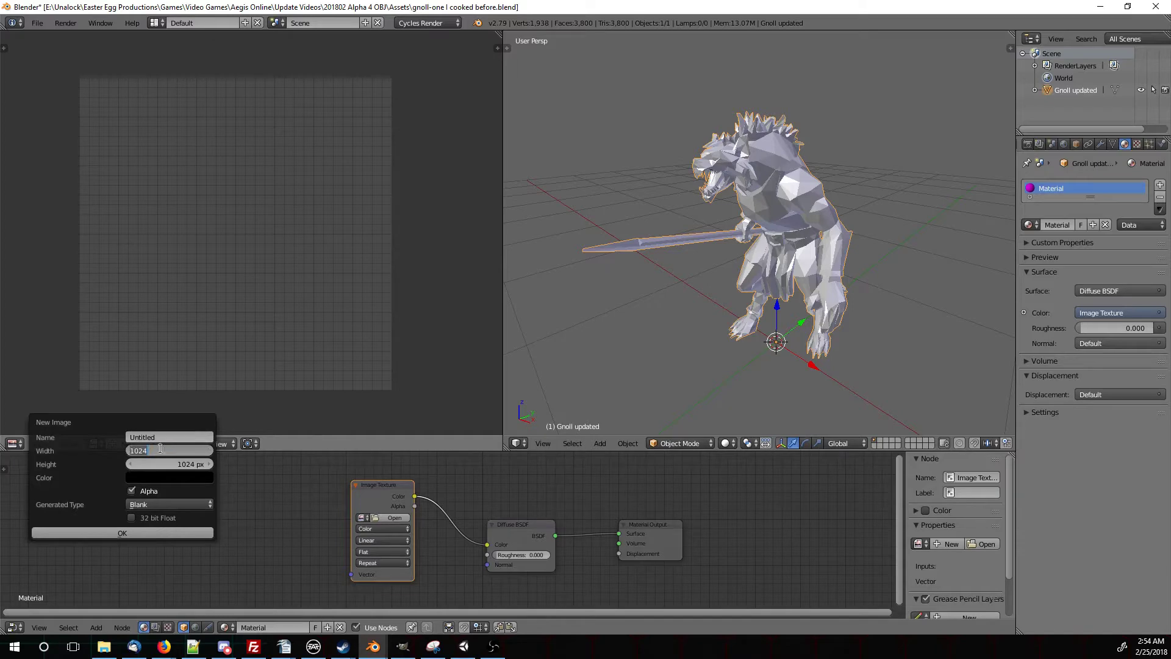
pyautogui.click(156, 452)
pyautogui.write('*4')
pyautogui.press('Return')
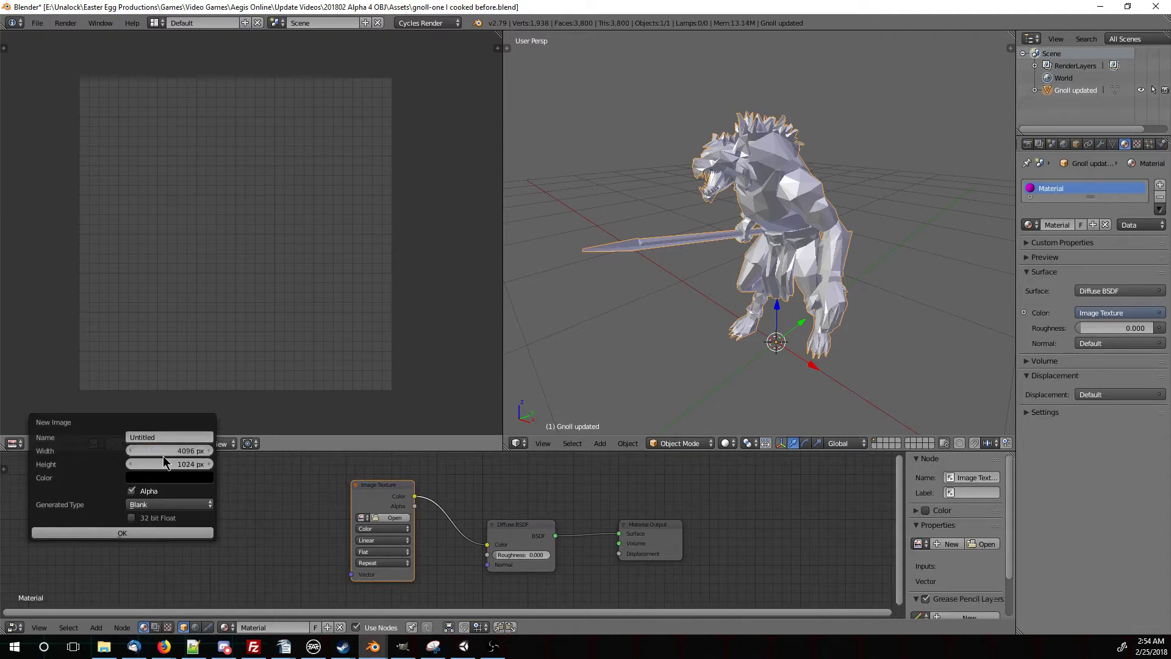
pyautogui.click(165, 462)
pyautogui.click(174, 462)
pyautogui.write('*')
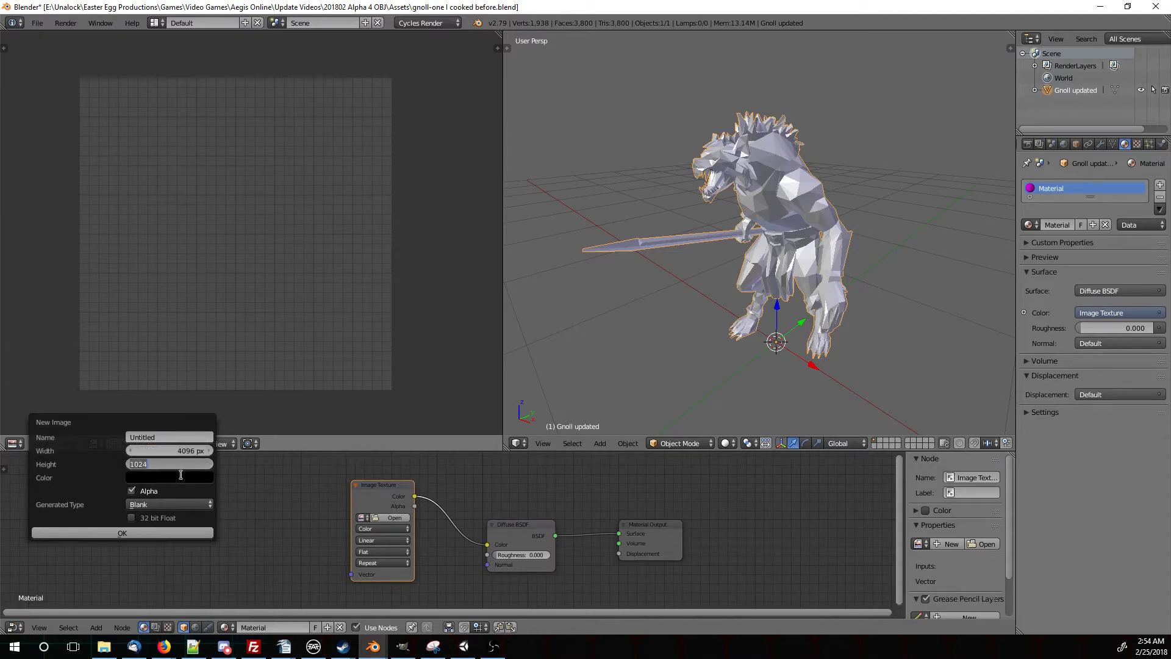
pyautogui.press('Return')
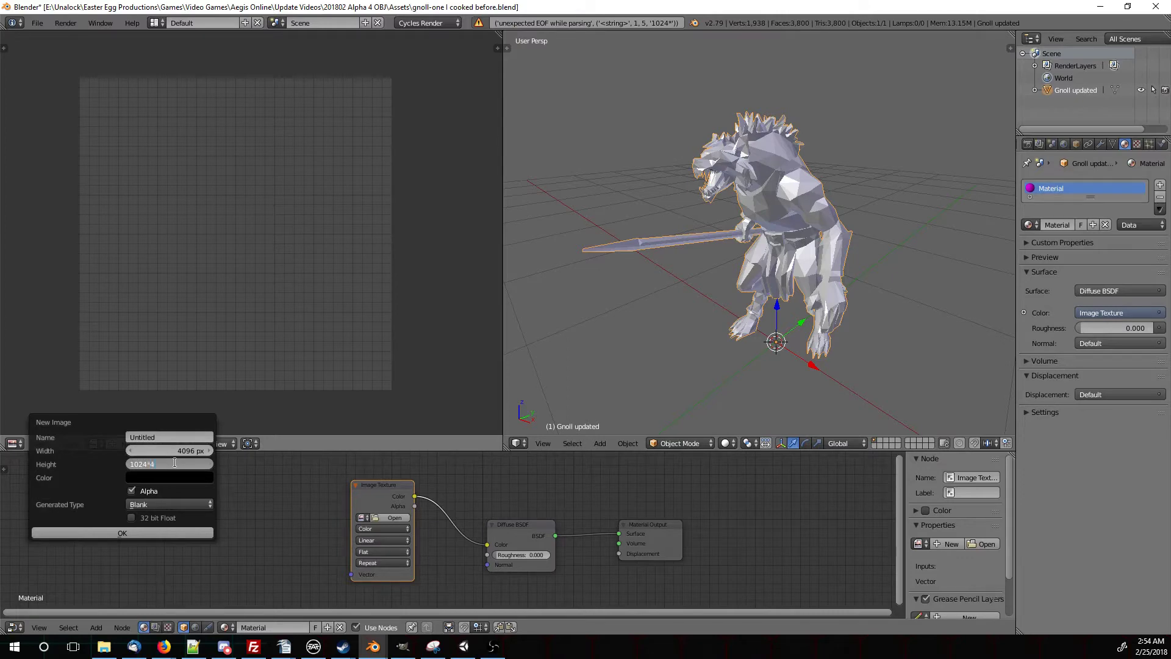
pyautogui.write('4')
pyautogui.press('Return')
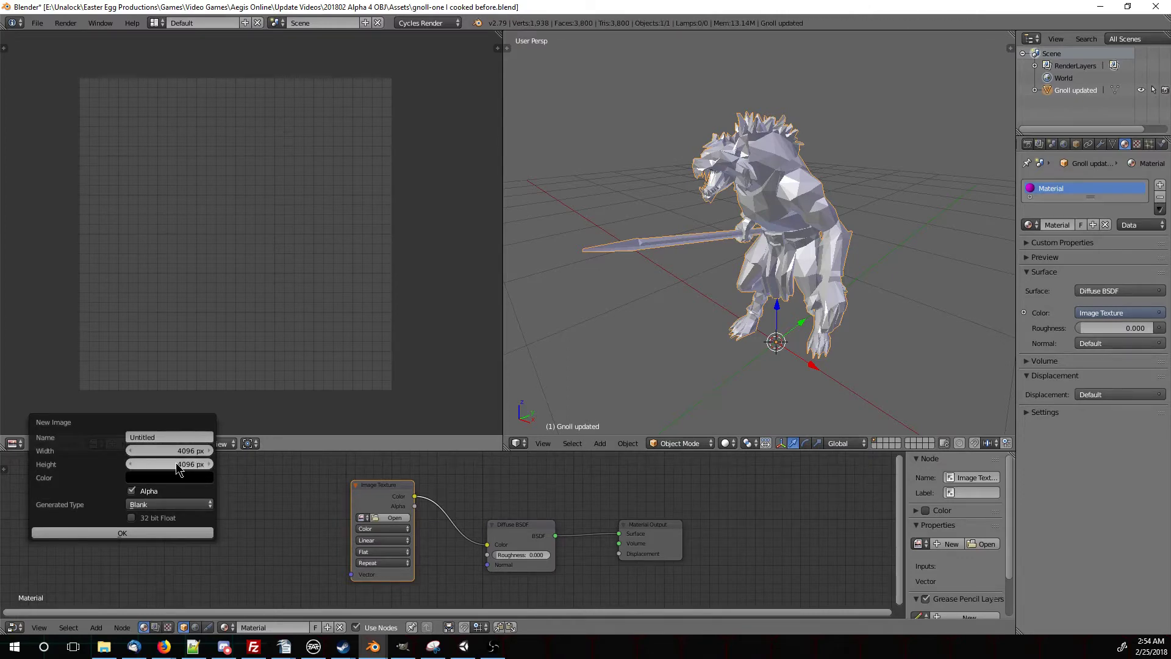
# Name the new image gnollImage and create it with the black fill colour
pyautogui.click(152, 434)
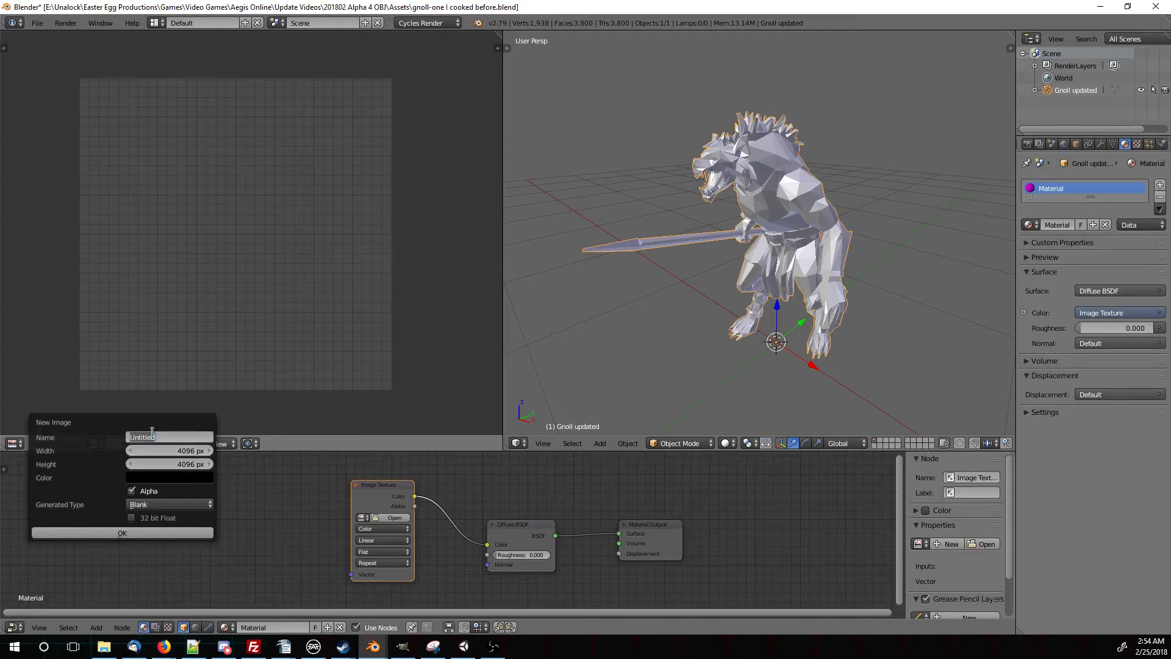
pyautogui.write('gnollImage')
pyautogui.press('Return')
pyautogui.click(144, 478)
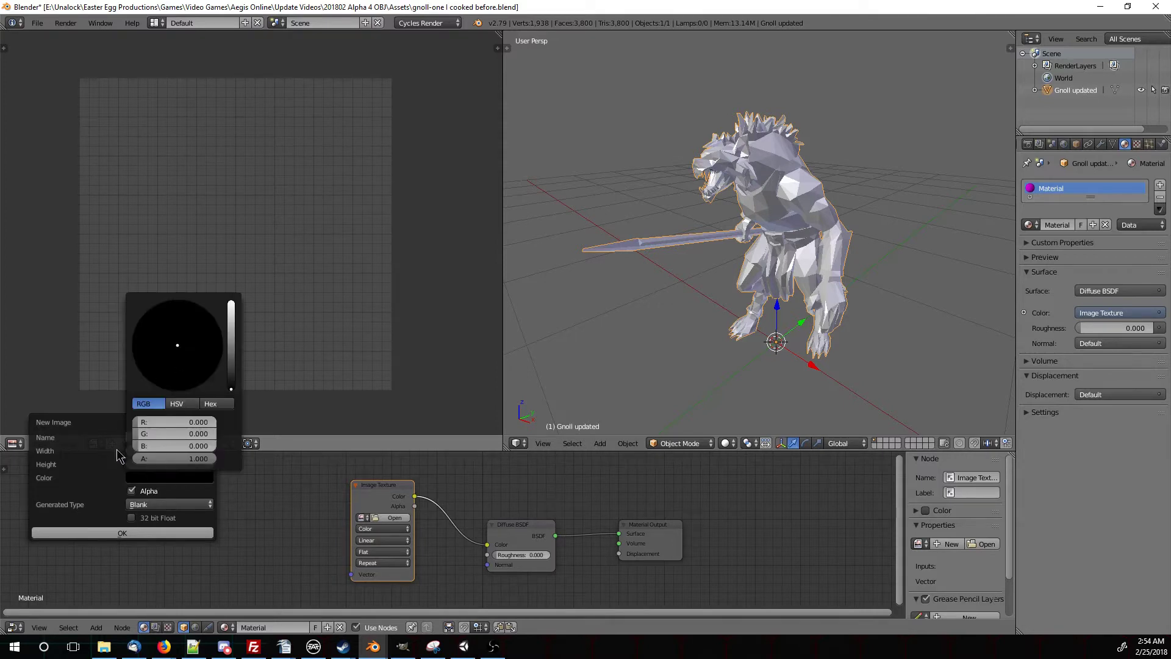
pyautogui.click(119, 534)
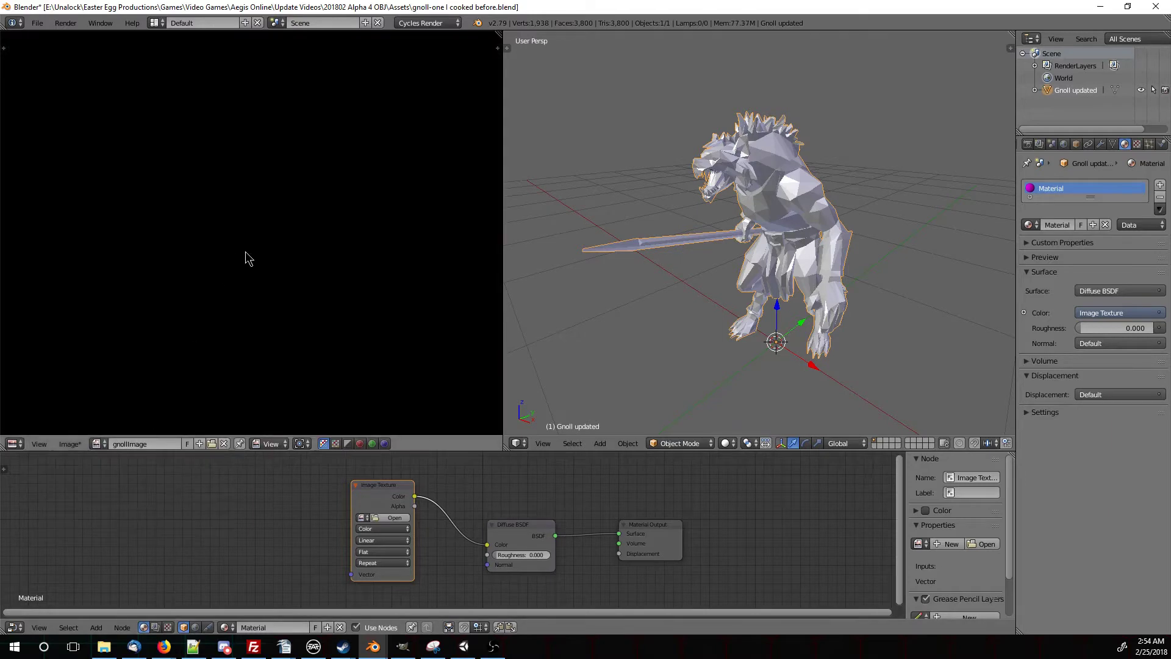
# Reposition the Image Texture node slightly and assign gnollImage to it
pyautogui.moveTo(395, 508); pyautogui.dragTo(386, 514)
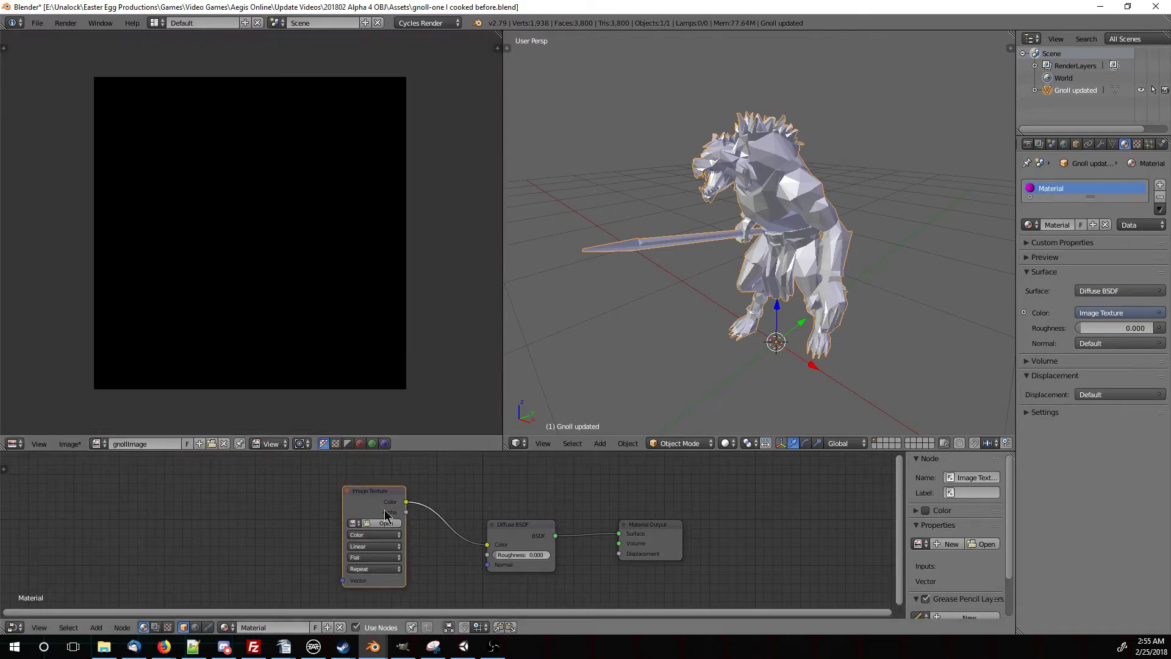
pyautogui.hotkey('ctrl', 'z')
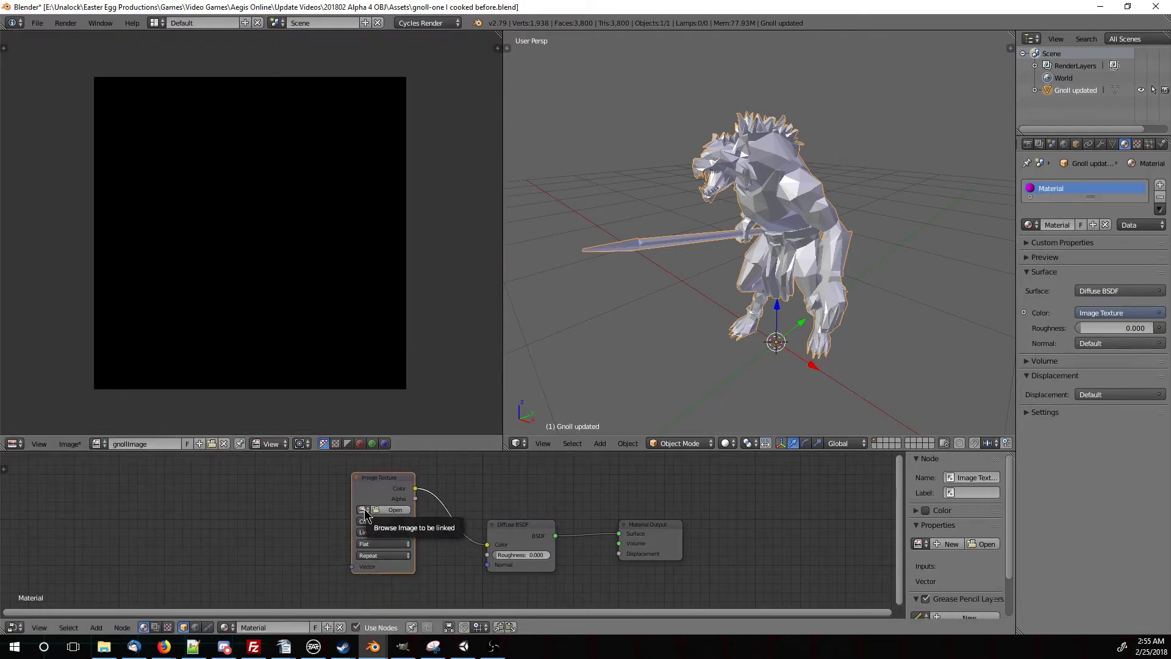
pyautogui.click(364, 511)
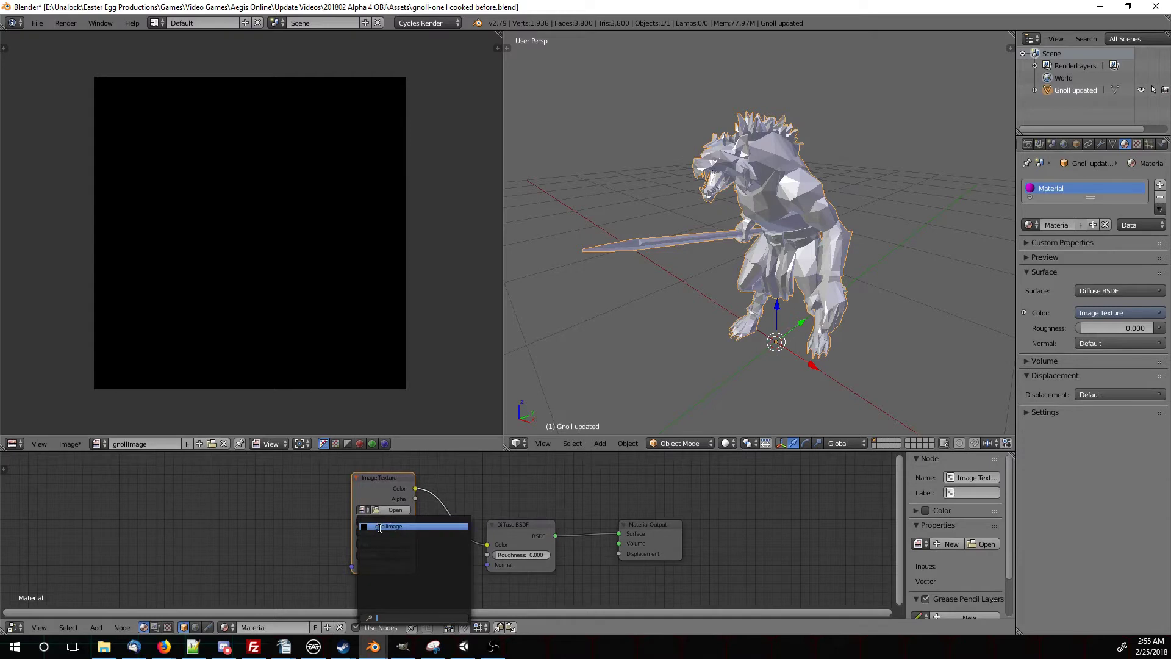
pyautogui.click(383, 528)
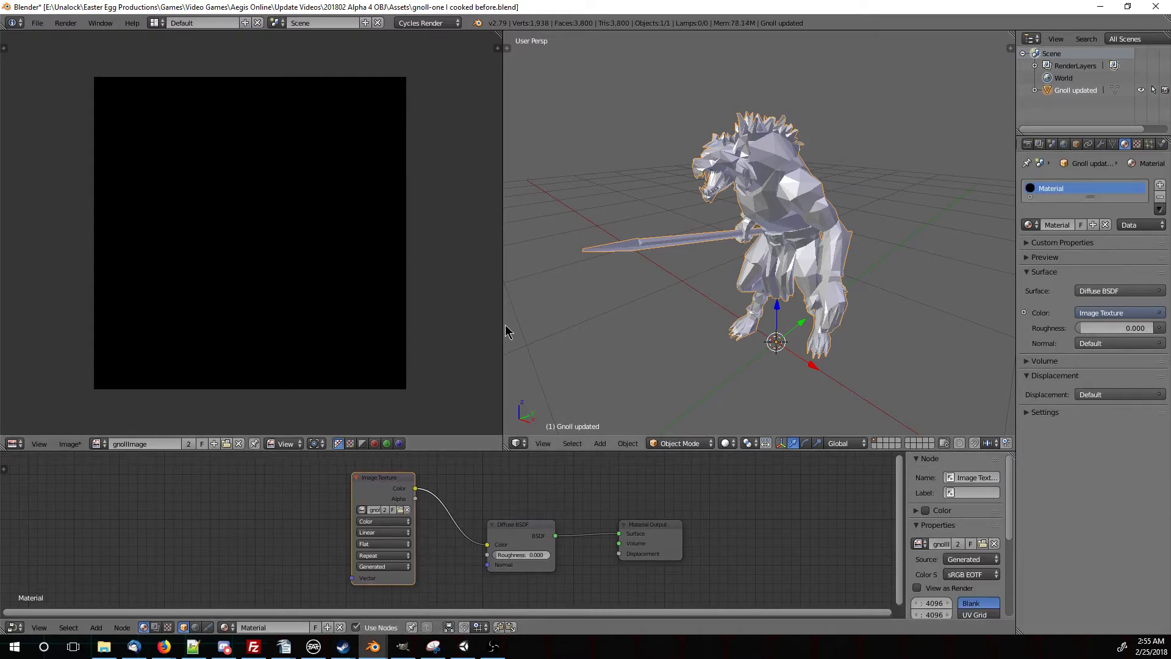
# Enlarge the 3D view by shrinking the image and node editors, and switch the gnoll to Texture Paint mode
pyautogui.moveTo(502, 326); pyautogui.dragTo(162, 326)
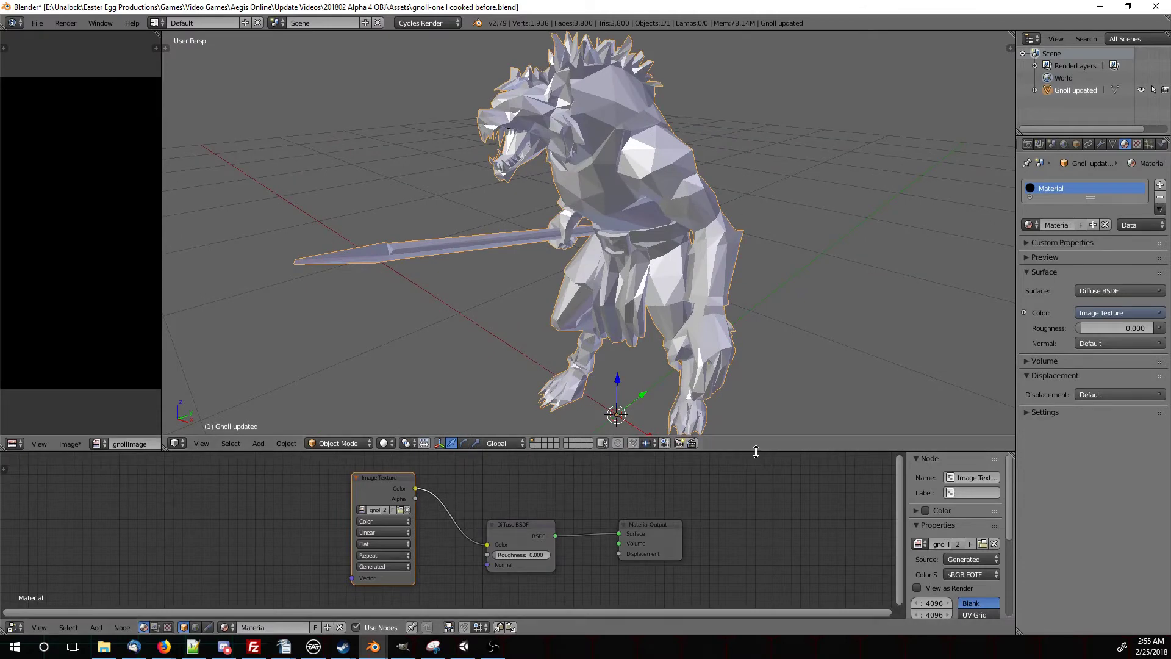
pyautogui.moveTo(756, 452); pyautogui.dragTo(748, 577)
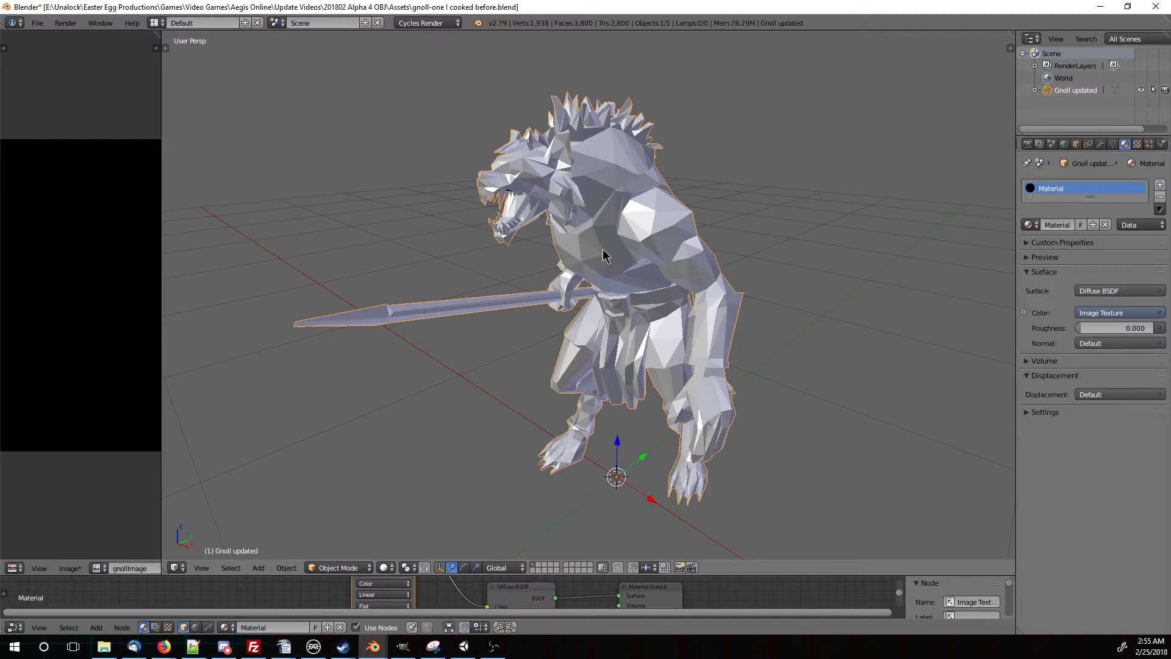
pyautogui.click(345, 567)
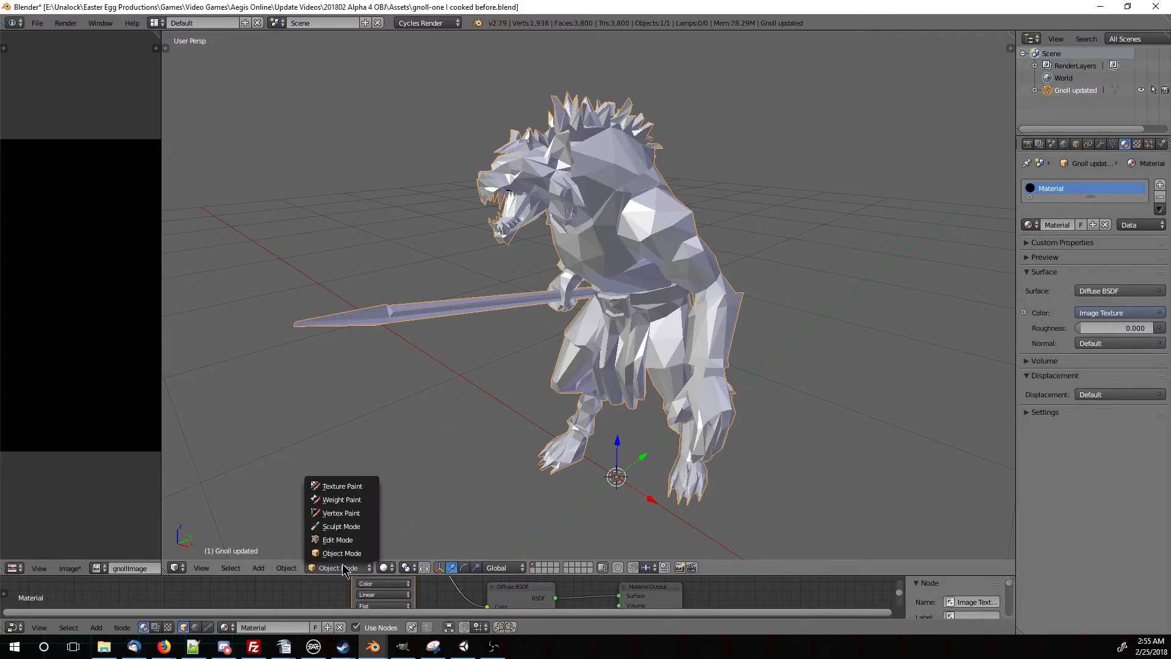
pyautogui.click(353, 486)
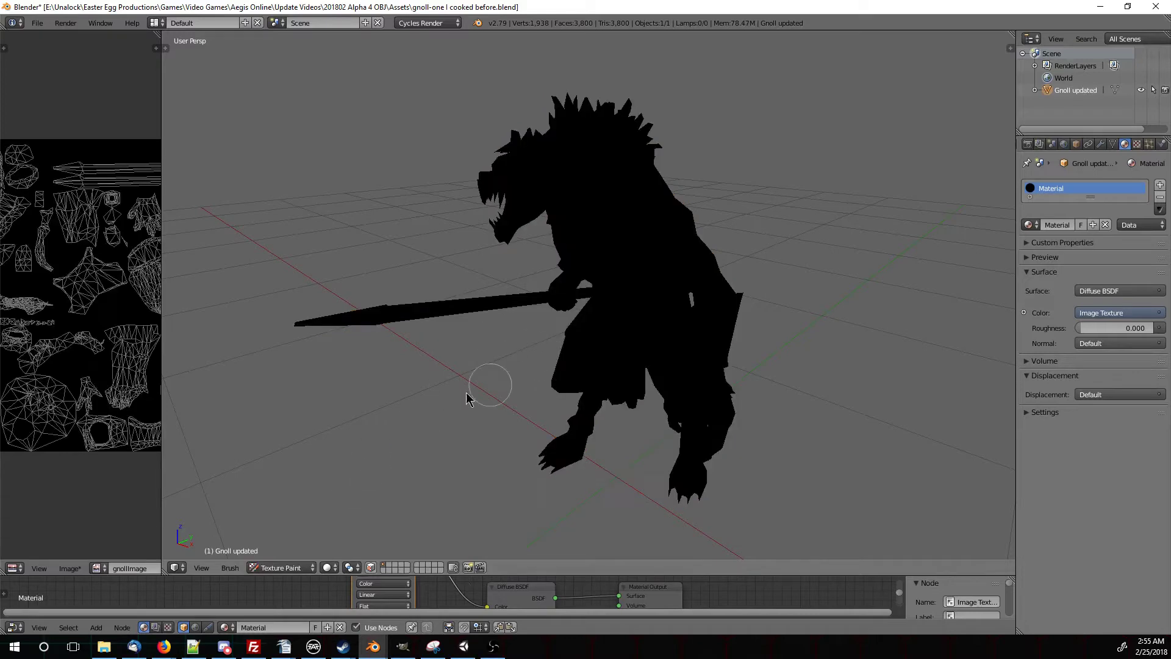
# Paint a horizontal and a vertical white stroke across the gnoll's body, and widen the image editor to show the whole texture
pyautogui.moveTo(470, 393)
pyautogui.mouseDown(button='middle')
pyautogui.moveTo(676, 381)
pyautogui.moveTo(474, 366)
pyautogui.moveTo(646, 363)
pyautogui.moveTo(665, 340)
pyautogui.moveTo(607, 410)
pyautogui.moveTo(698, 332)
pyautogui.moveTo(635, 335)
pyautogui.moveTo(651, 364)
pyautogui.moveTo(743, 351)
pyautogui.moveTo(842, 309)
pyautogui.moveTo(543, 301)
pyautogui.moveTo(785, 368)
pyautogui.moveTo(780, 384)
pyautogui.moveTo(738, 366)
pyautogui.moveTo(724, 280)
pyautogui.mouseUp(button='middle')
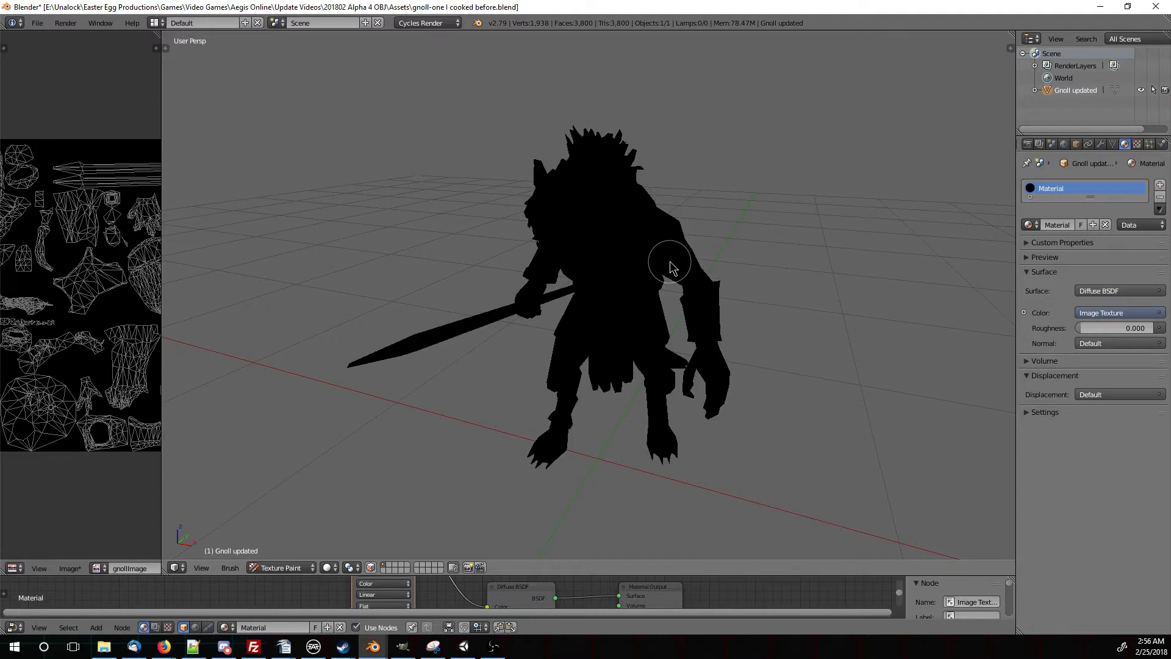
pyautogui.moveTo(682, 282); pyautogui.dragTo(505, 327, button='middle')
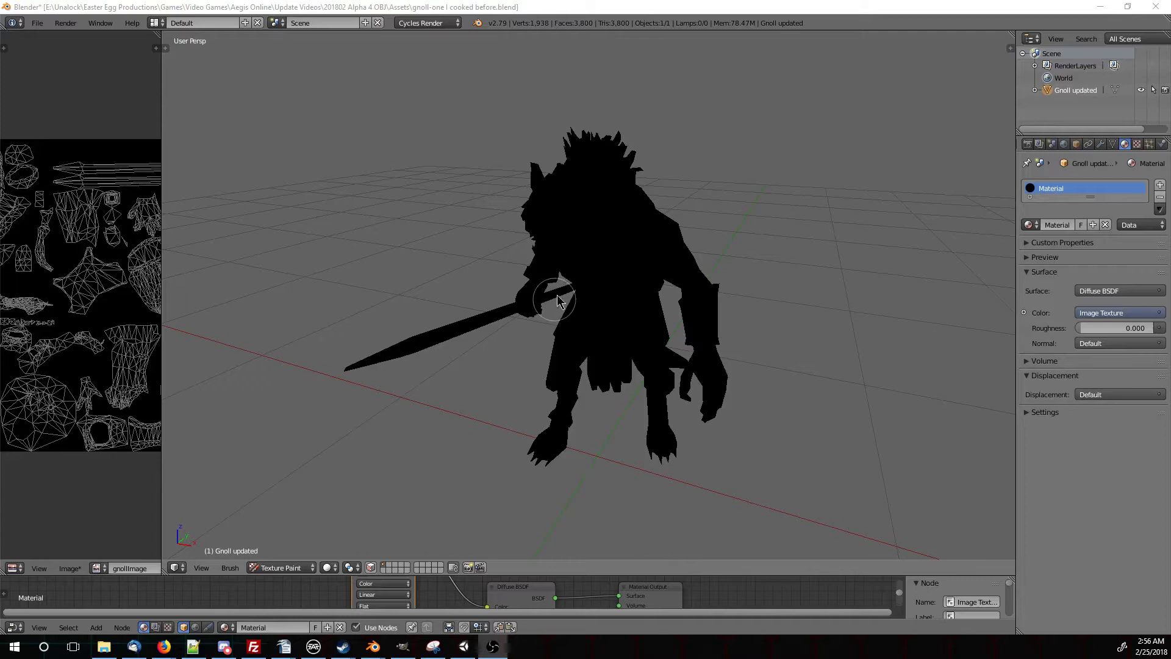
pyautogui.moveTo(485, 248); pyautogui.dragTo(858, 243)
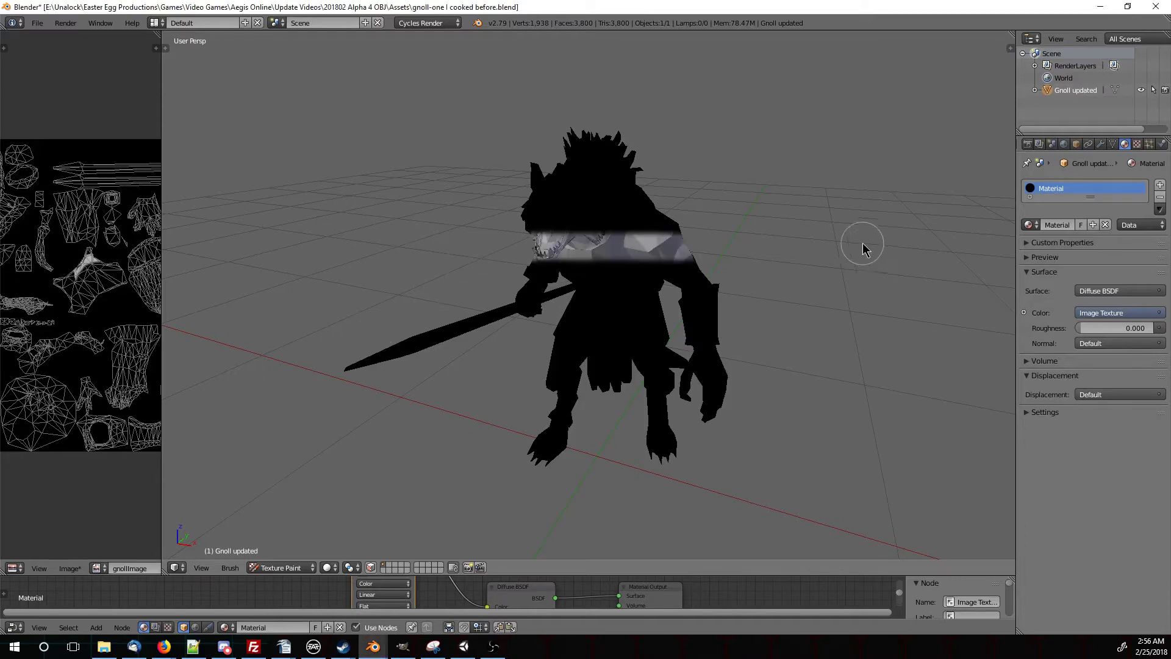
pyautogui.moveTo(570, 104); pyautogui.dragTo(628, 439)
pyautogui.moveTo(628, 439)
pyautogui.mouseDown(button='middle')
pyautogui.moveTo(429, 351)
pyautogui.moveTo(471, 345)
pyautogui.moveTo(175, 314)
pyautogui.mouseUp(button='middle')
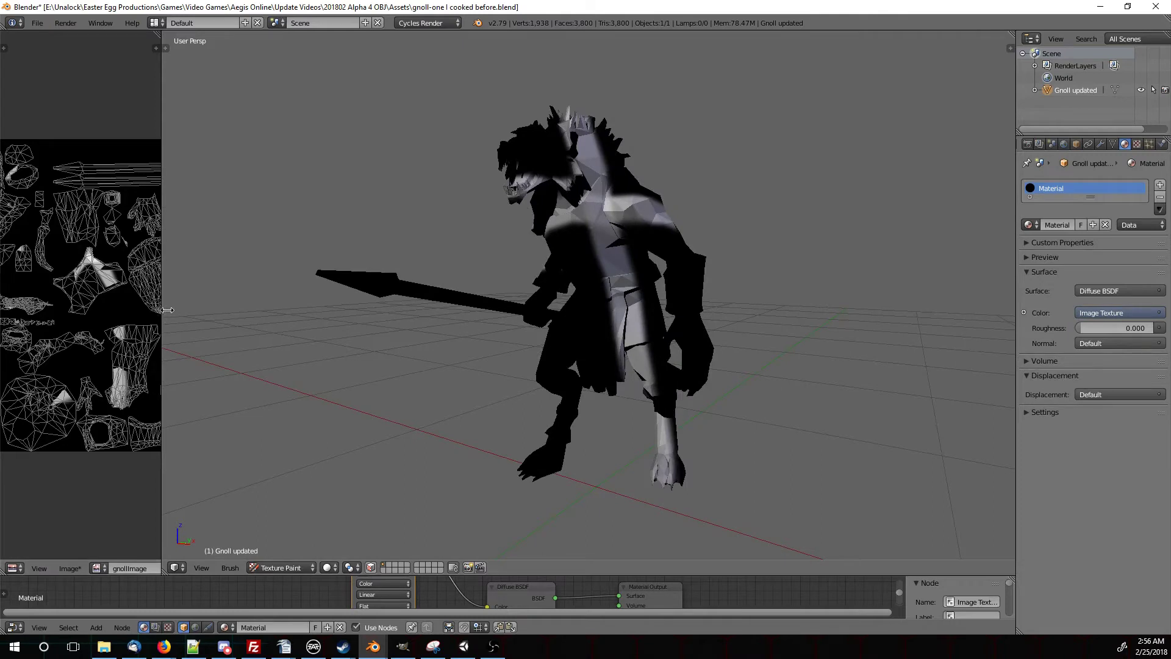
pyautogui.moveTo(161, 316); pyautogui.dragTo(389, 321)
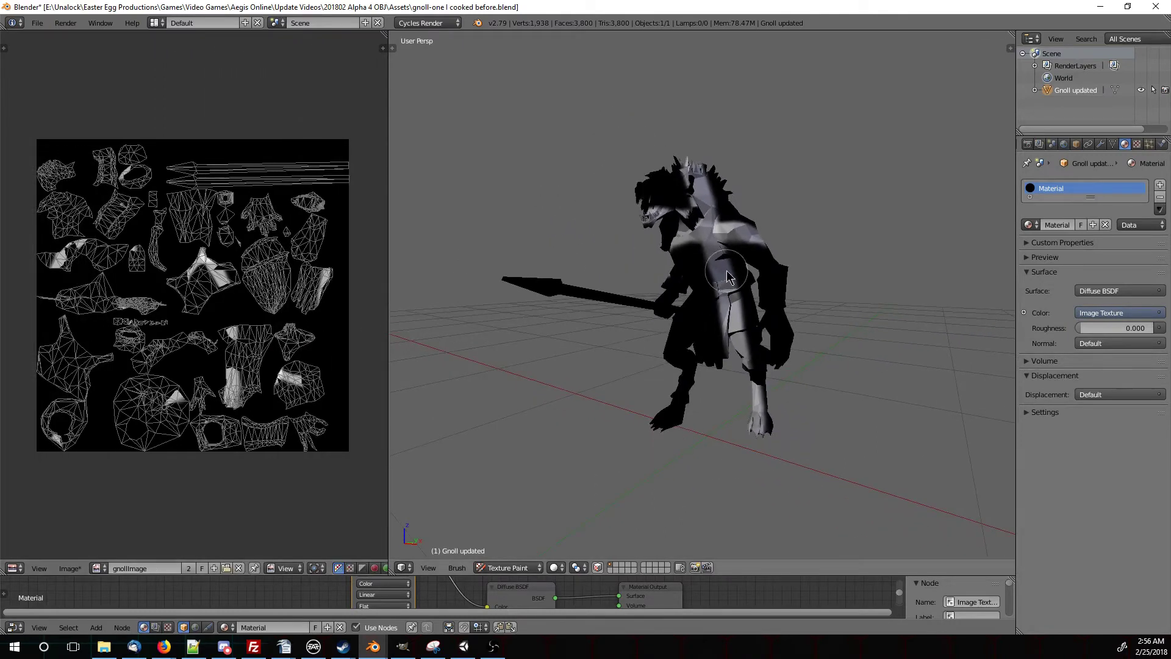
# Paint one more diagonal white stroke across the gnoll's body, and undo all the white test strokes
pyautogui.moveTo(665, 244); pyautogui.dragTo(747, 341)
pyautogui.moveTo(805, 335)
pyautogui.mouseDown(button='middle')
pyautogui.moveTo(821, 333)
pyautogui.moveTo(763, 323)
pyautogui.moveTo(714, 293)
pyautogui.moveTo(683, 297)
pyautogui.moveTo(653, 207)
pyautogui.moveTo(689, 233)
pyautogui.moveTo(620, 235)
pyautogui.mouseUp(button='middle')
pyautogui.hotkey('ctrl', 'z')
pyautogui.hotkey('ctrl', 'z')
pyautogui.hotkey('ctrl', 'z')
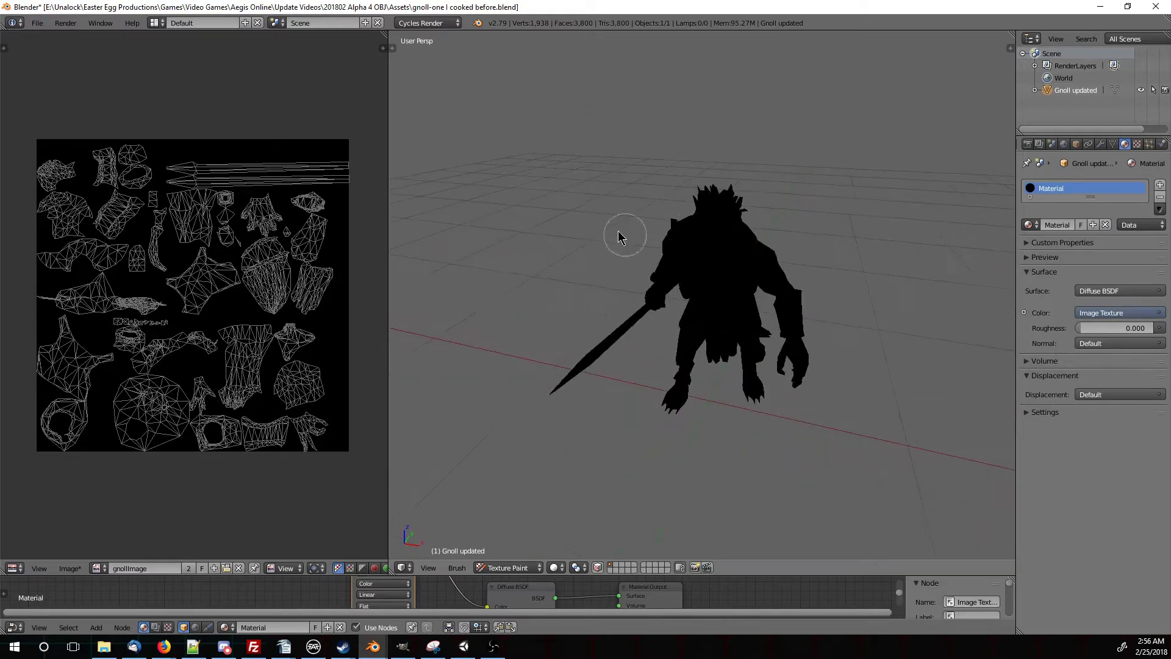
# Try a diagonal white stroke across the gnoll's arms and waist, and undo it
pyautogui.moveTo(654, 269)
pyautogui.mouseDown()
pyautogui.moveTo(793, 324)
pyautogui.moveTo(805, 354)
pyautogui.mouseUp()
pyautogui.moveTo(806, 354)
pyautogui.mouseDown(button='middle')
pyautogui.moveTo(833, 342)
pyautogui.moveTo(768, 304)
pyautogui.mouseUp(button='middle')
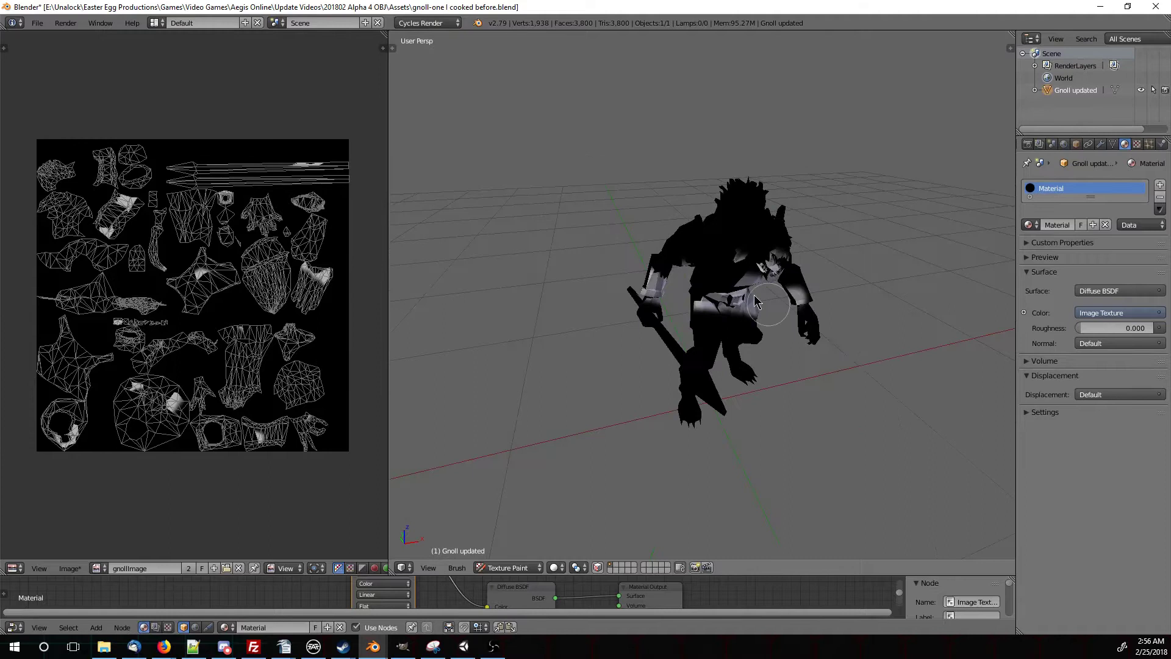
pyautogui.moveTo(726, 269); pyautogui.dragTo(739, 312, button='middle')
pyautogui.hotkey('ctrl', 'z')
pyautogui.scroll(2, 735, 313)
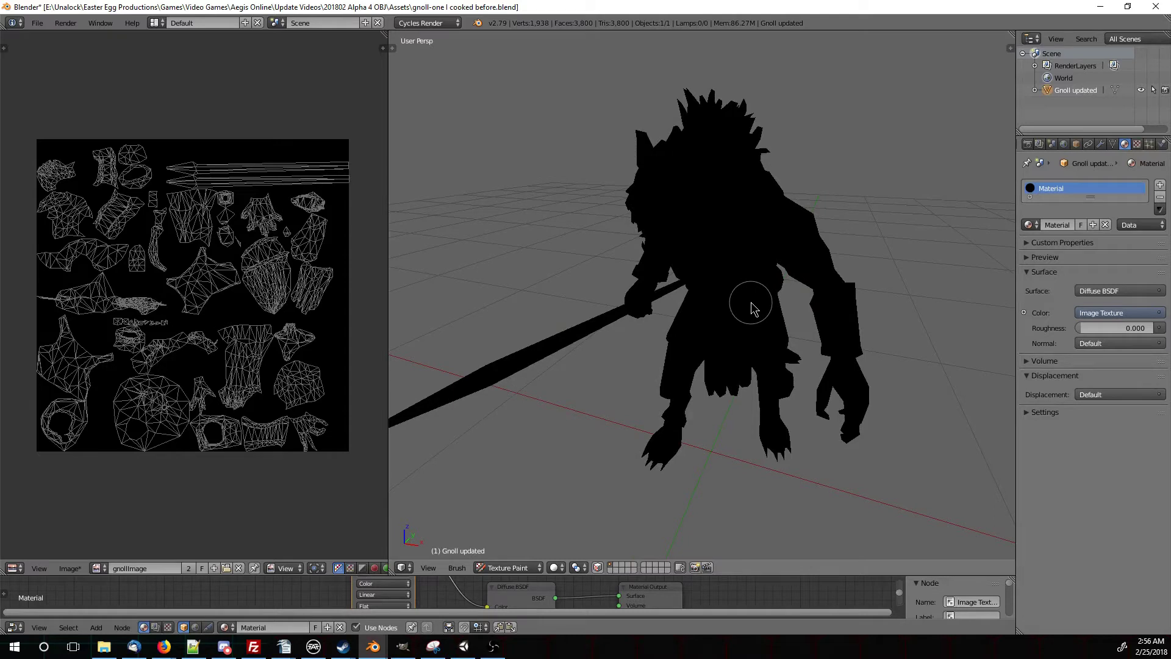
# Show the brush settings in the 3D view, enlarge that view over the image editor, and widen the brush settings area
pyautogui.press('t')
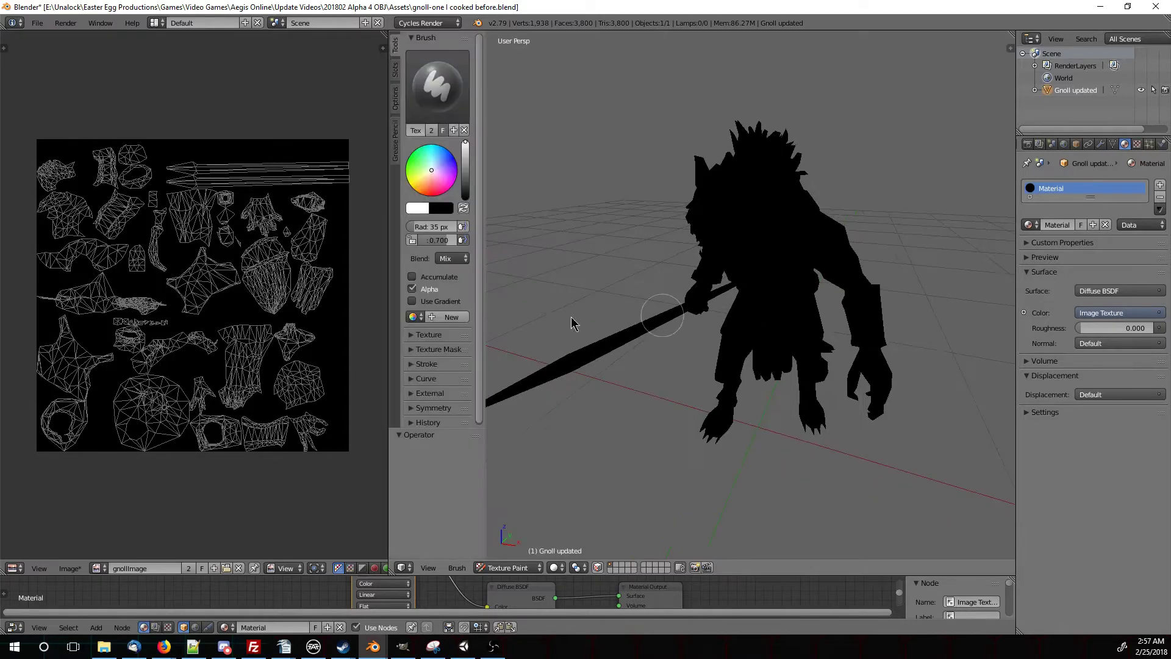
pyautogui.moveTo(388, 326); pyautogui.dragTo(189, 293)
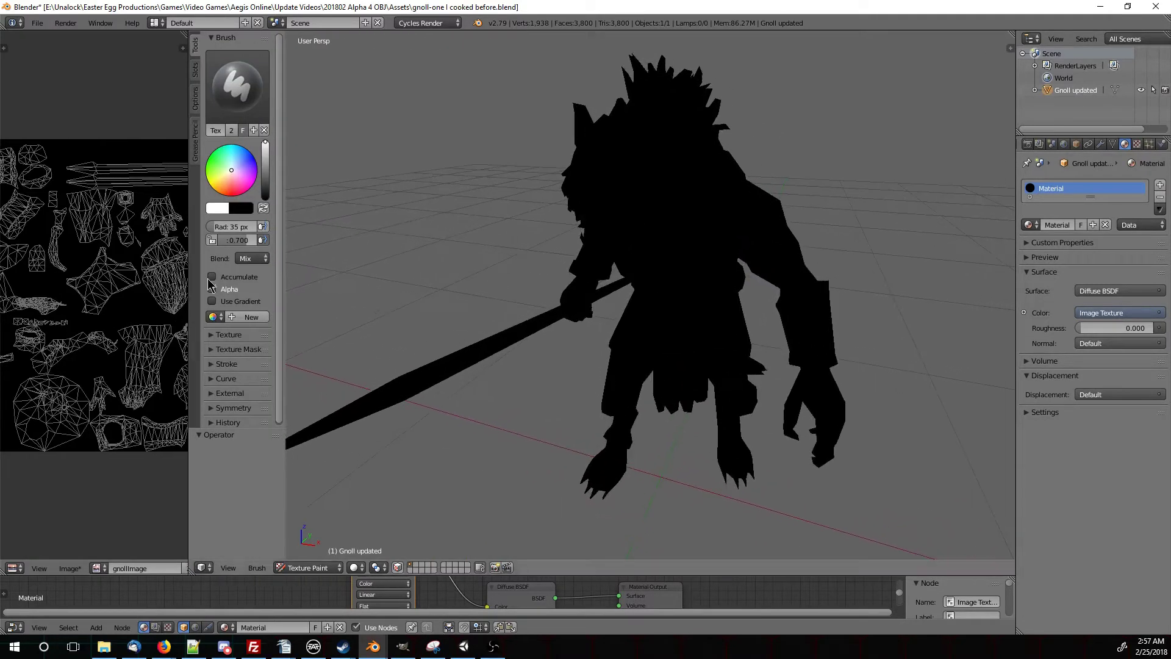
pyautogui.moveTo(287, 266); pyautogui.dragTo(297, 251)
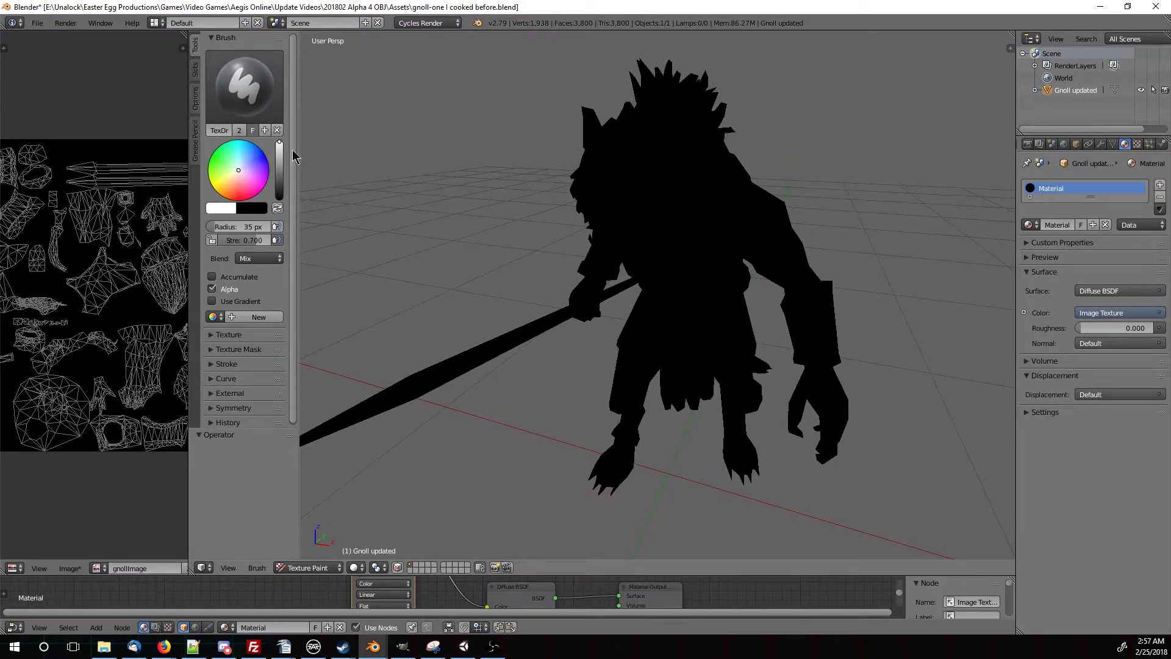
# Try a white stroke over the gnoll's head and a darker grey stroke across the shoulder, and undo both
pyautogui.moveTo(610, 207)
pyautogui.mouseDown()
pyautogui.moveTo(620, 129)
pyautogui.moveTo(701, 305)
pyautogui.mouseUp()
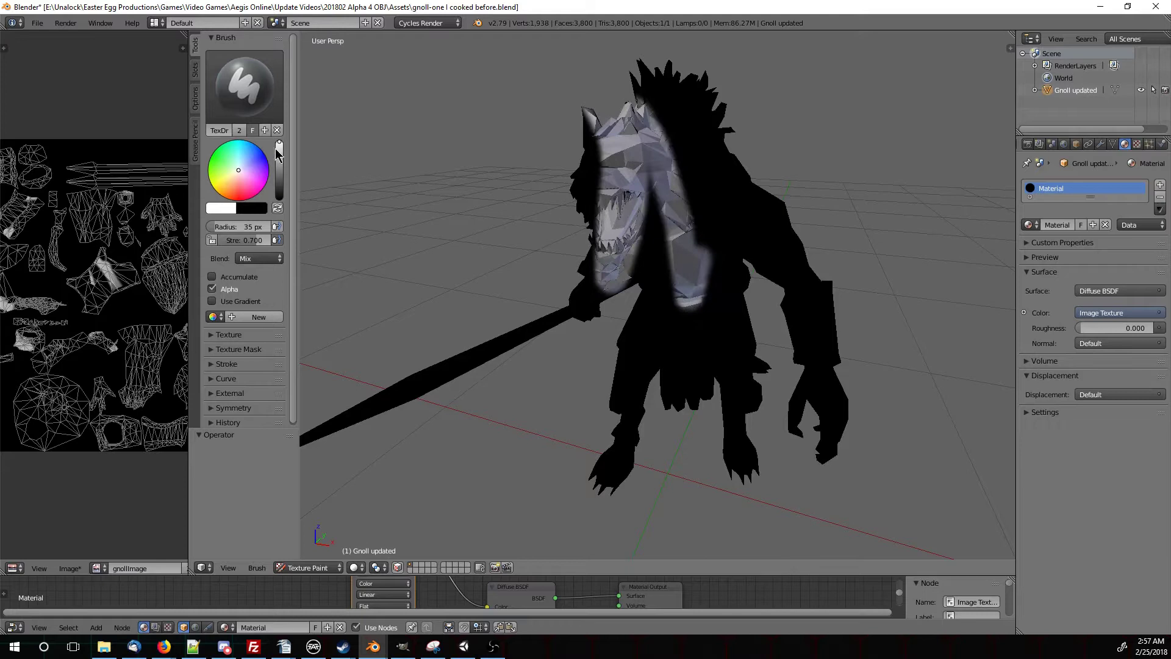
pyautogui.moveTo(278, 154); pyautogui.dragTo(278, 176)
pyautogui.moveTo(695, 195)
pyautogui.mouseDown()
pyautogui.moveTo(536, 250)
pyautogui.moveTo(730, 225)
pyautogui.mouseUp()
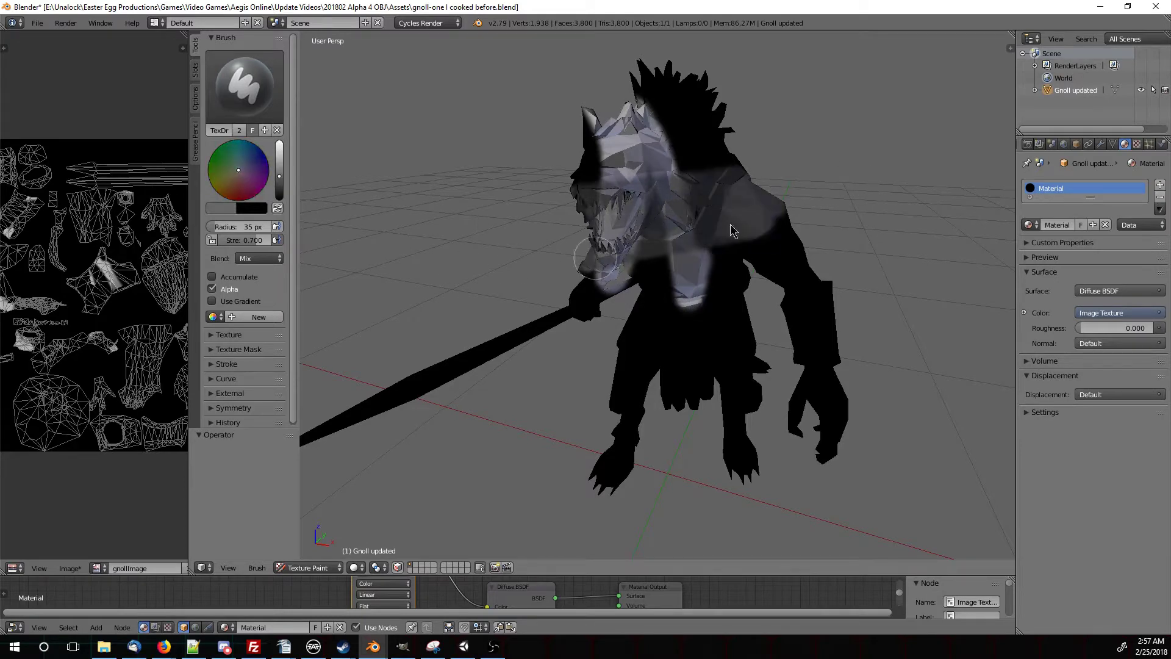
pyautogui.hotkey('ctrl', 'z')
pyautogui.hotkey('ctrl', 'z')
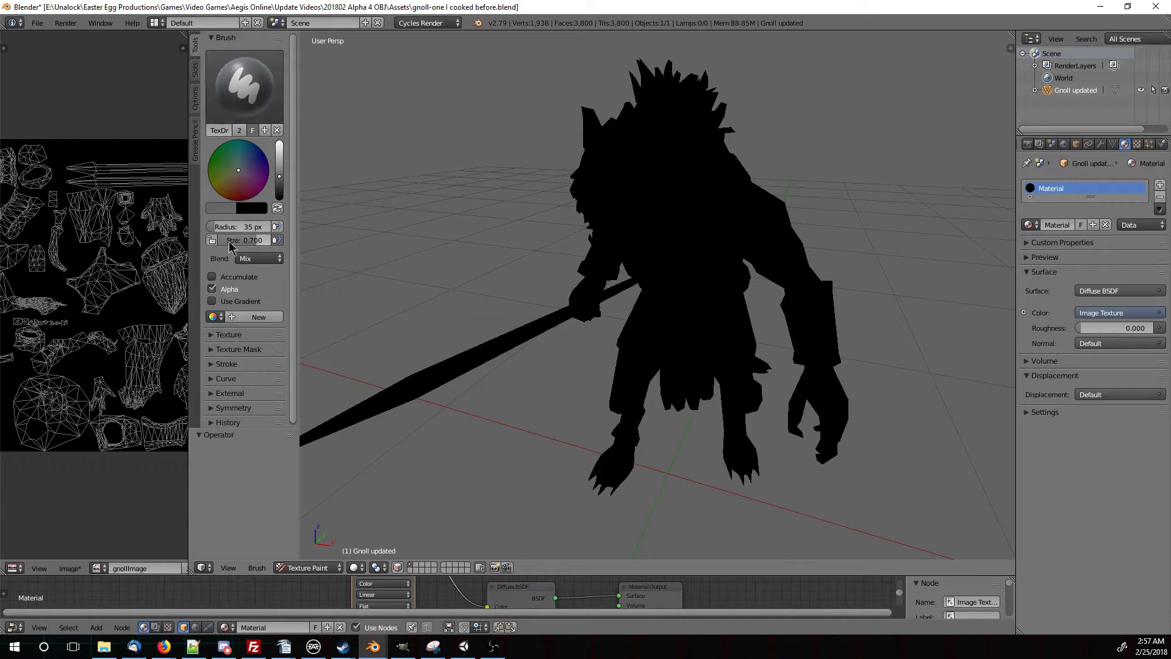
# Raise the brush strength to 1.000 and test it with one grey and one full-white stroke across the body, undoing both
pyautogui.moveTo(238, 245); pyautogui.dragTo(273, 244)
pyautogui.moveTo(473, 369)
pyautogui.mouseDown()
pyautogui.moveTo(410, 418)
pyautogui.moveTo(701, 236)
pyautogui.moveTo(819, 187)
pyautogui.mouseUp()
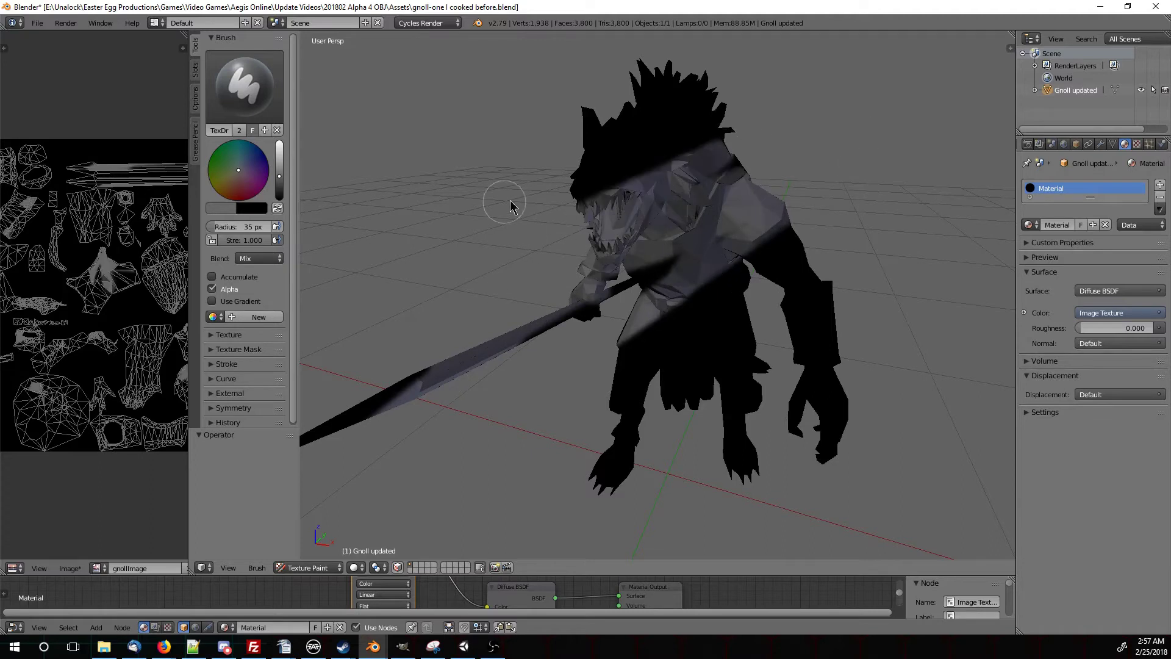
pyautogui.hotkey('ctrl', 'z')
pyautogui.moveTo(280, 193); pyautogui.dragTo(279, 141)
pyautogui.moveTo(458, 195)
pyautogui.mouseDown()
pyautogui.moveTo(591, 230)
pyautogui.moveTo(547, 264)
pyautogui.moveTo(611, 362)
pyautogui.moveTo(665, 287)
pyautogui.mouseUp()
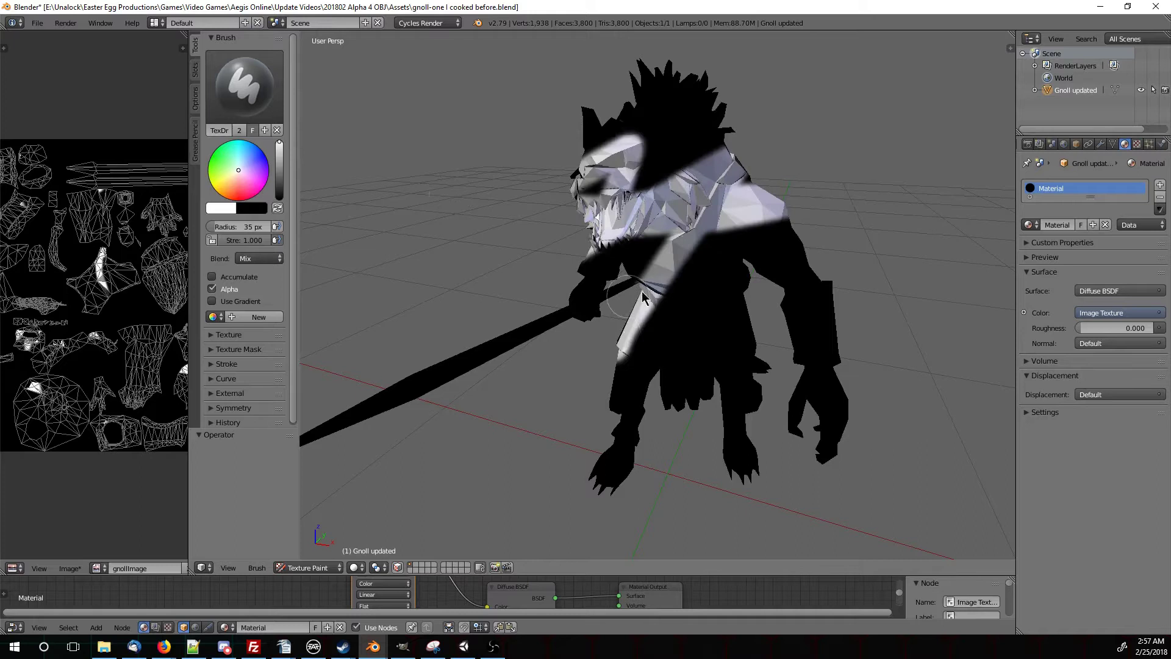
pyautogui.hotkey('ctrl', 'z')
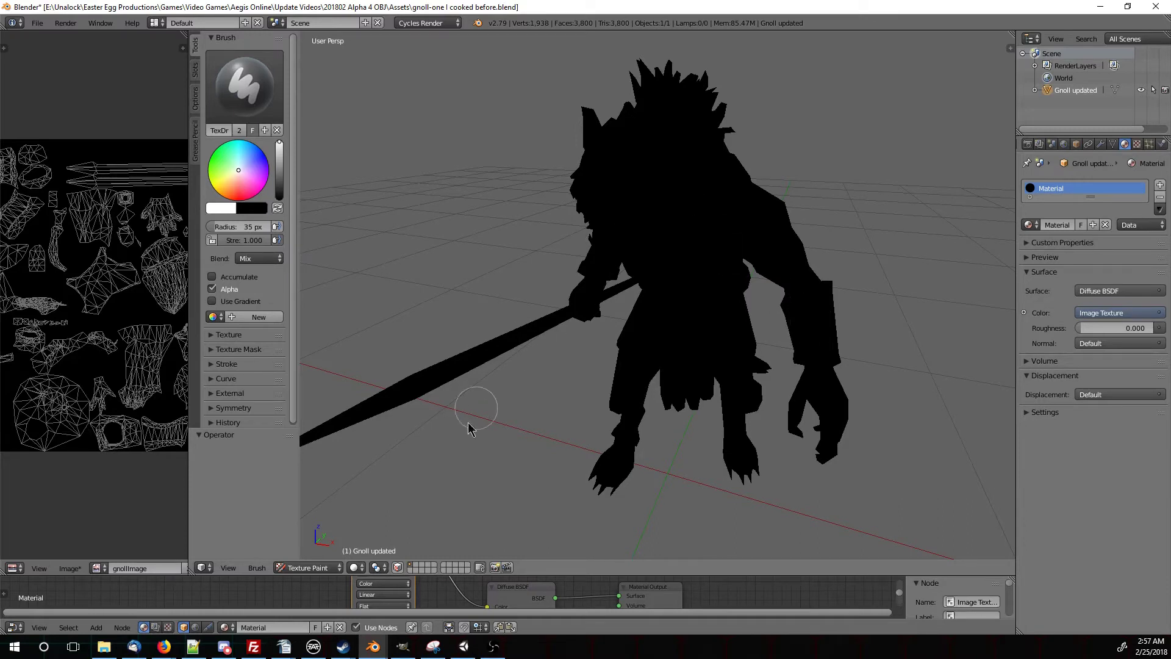
# Enable face selection masking, select a single triangular face on the free arm's forearm guard, and paint it white
pyautogui.click(397, 568)
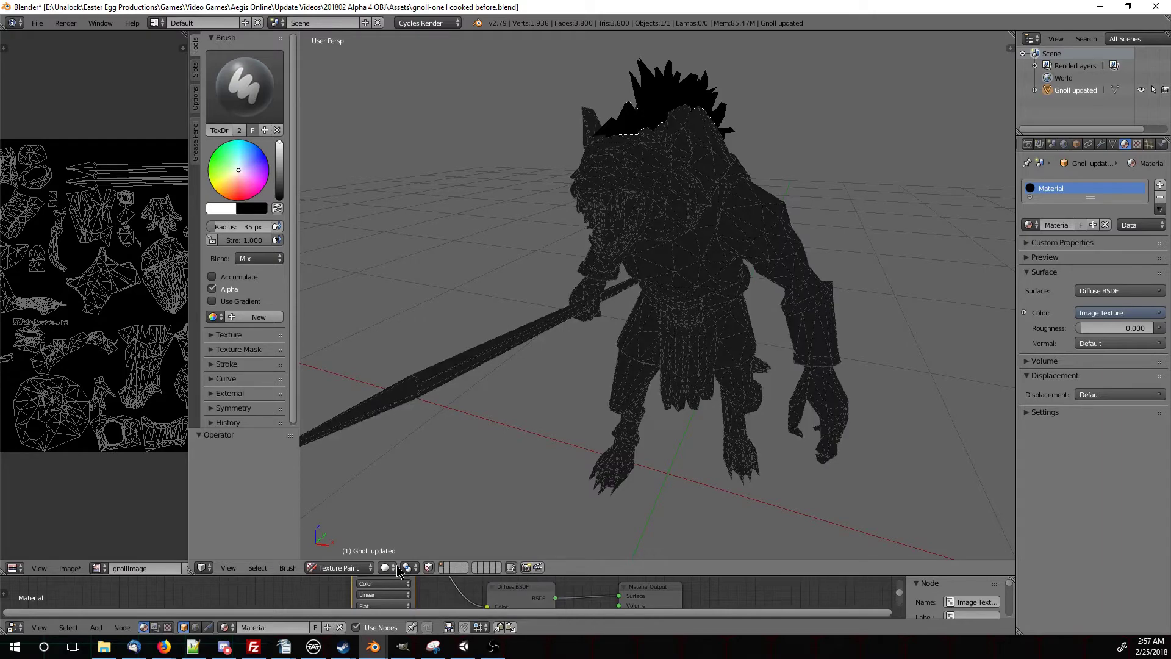
pyautogui.moveTo(738, 282); pyautogui.dragTo(772, 266)
pyautogui.hotkey('ctrl', 'z')
pyautogui.click(803, 330)
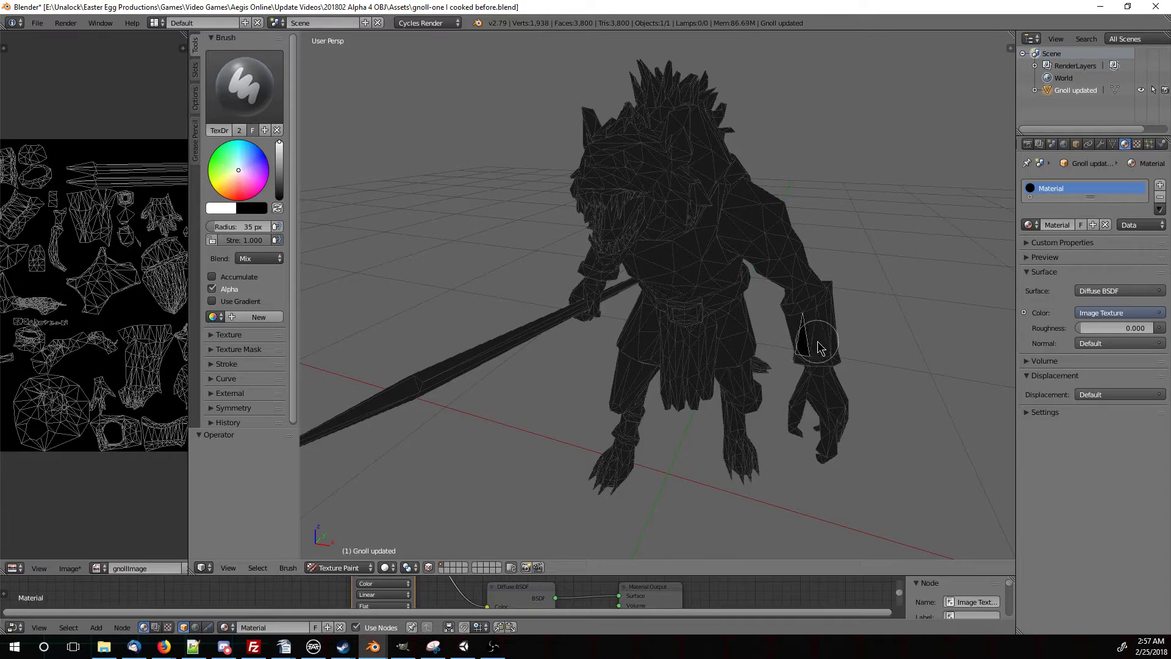
pyautogui.click(818, 337)
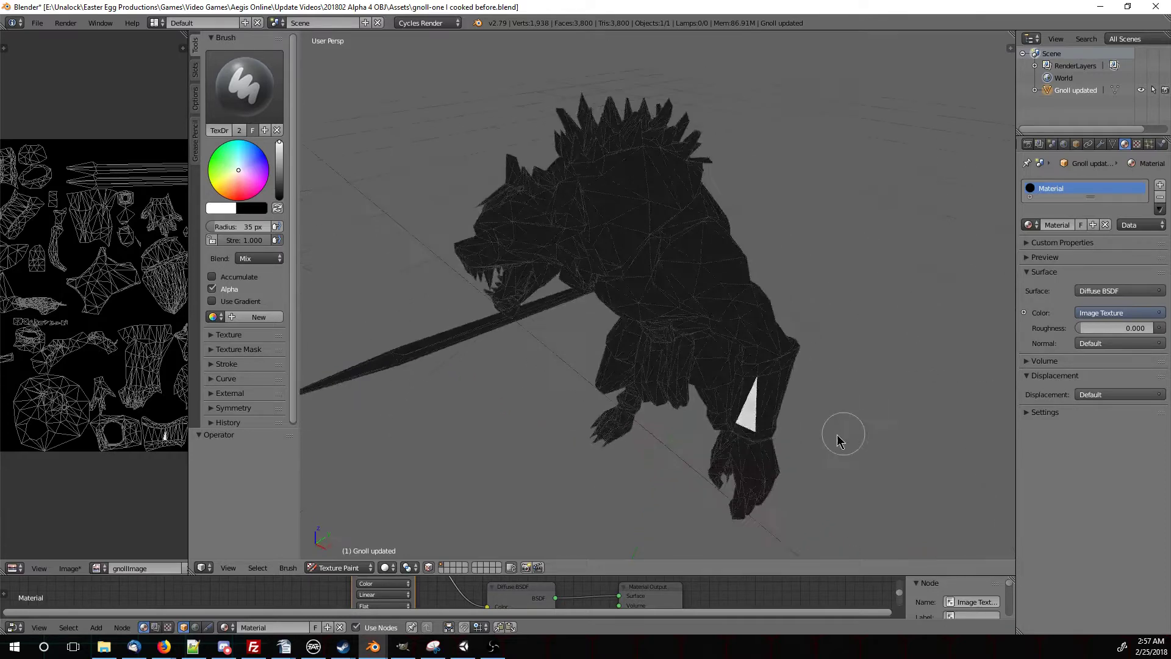
# Select all linked faces of the free arm's forearm guard and change the brush colour to a muted grey-blue
pyautogui.moveTo(837, 435); pyautogui.dragTo(720, 447, button='middle')
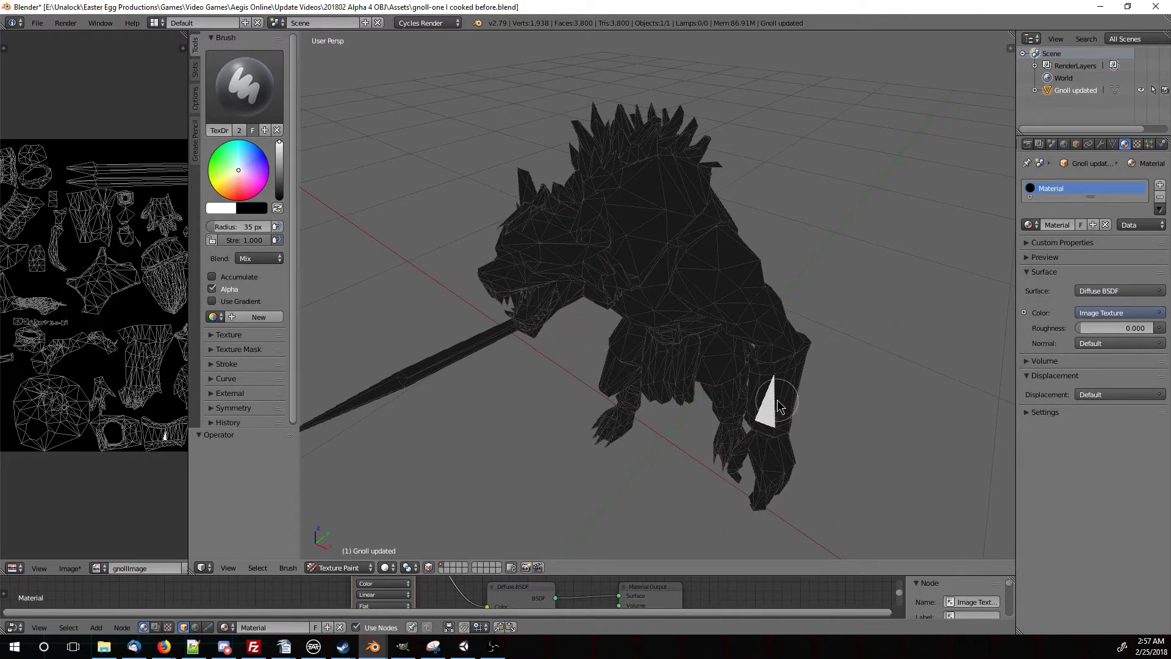
pyautogui.moveTo(777, 405); pyautogui.dragTo(819, 383, button='middle')
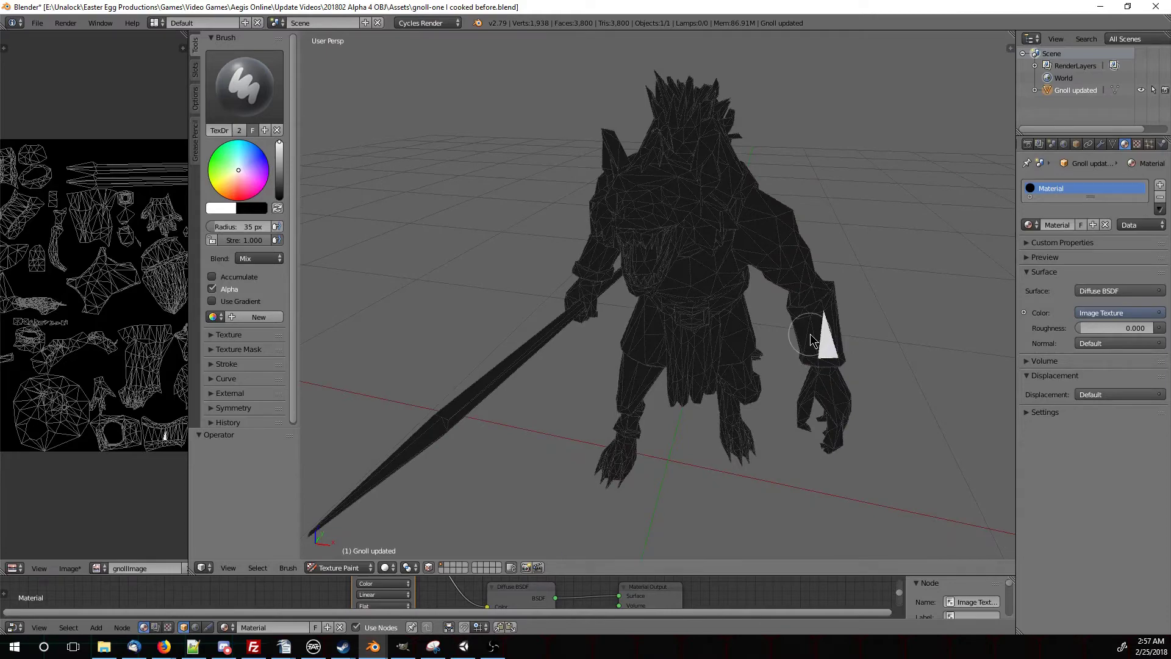
pyautogui.moveTo(848, 420); pyautogui.dragTo(818, 364, button='middle')
pyautogui.scroll(2, 706, 267)
pyautogui.moveTo(706, 267); pyautogui.dragTo(735, 298, button='middle')
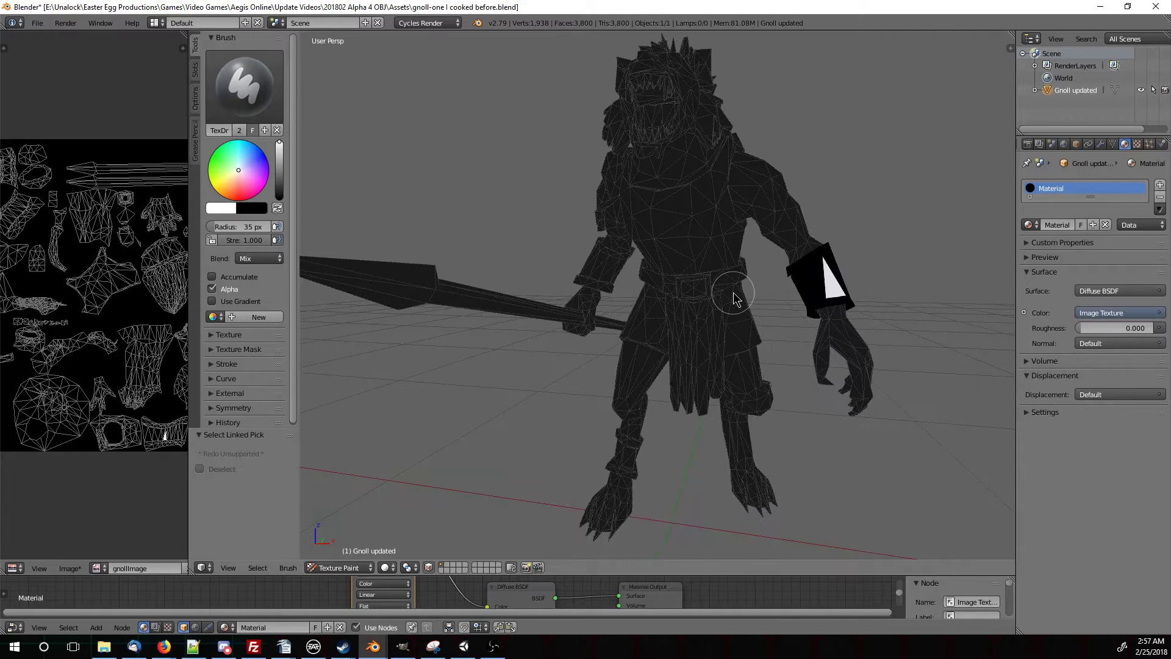
pyautogui.moveTo(632, 296); pyautogui.dragTo(674, 299, button='middle')
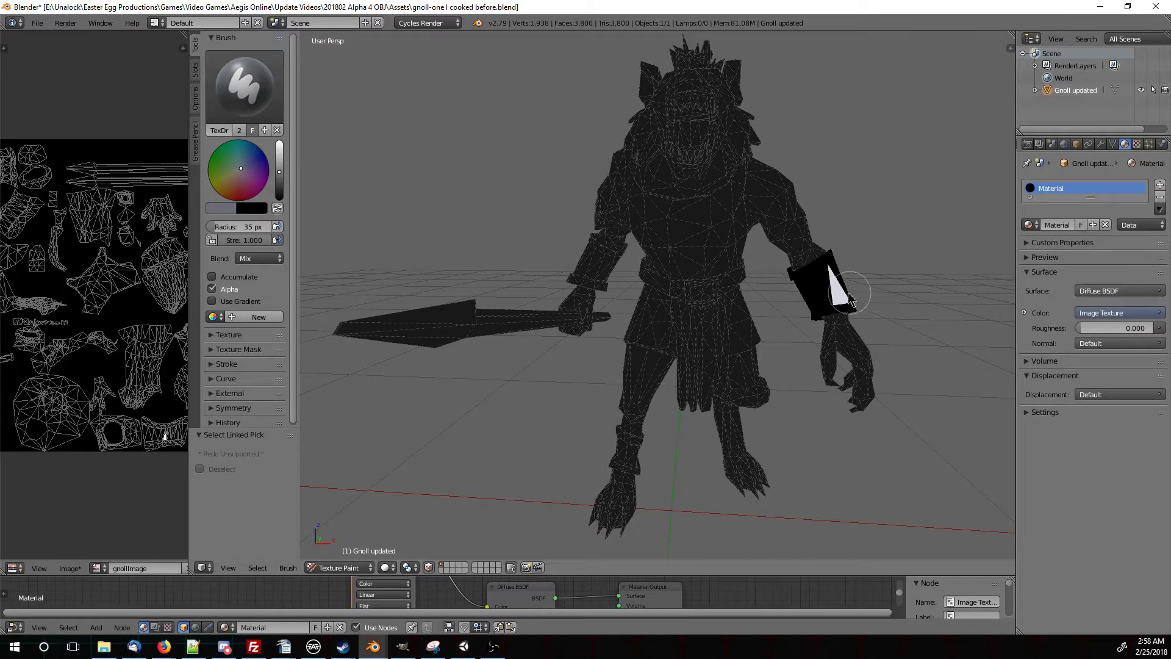
# Add the linked faces of the chest armour, shoulder guard, spear arm's forearm guard, ankle guard and knee guard to the selection
pyautogui.moveTo(807, 287); pyautogui.dragTo(692, 236, button='middle')
pyautogui.moveTo(692, 235); pyautogui.dragTo(683, 253)
pyautogui.moveTo(684, 254); pyautogui.dragTo(674, 204, button='middle')
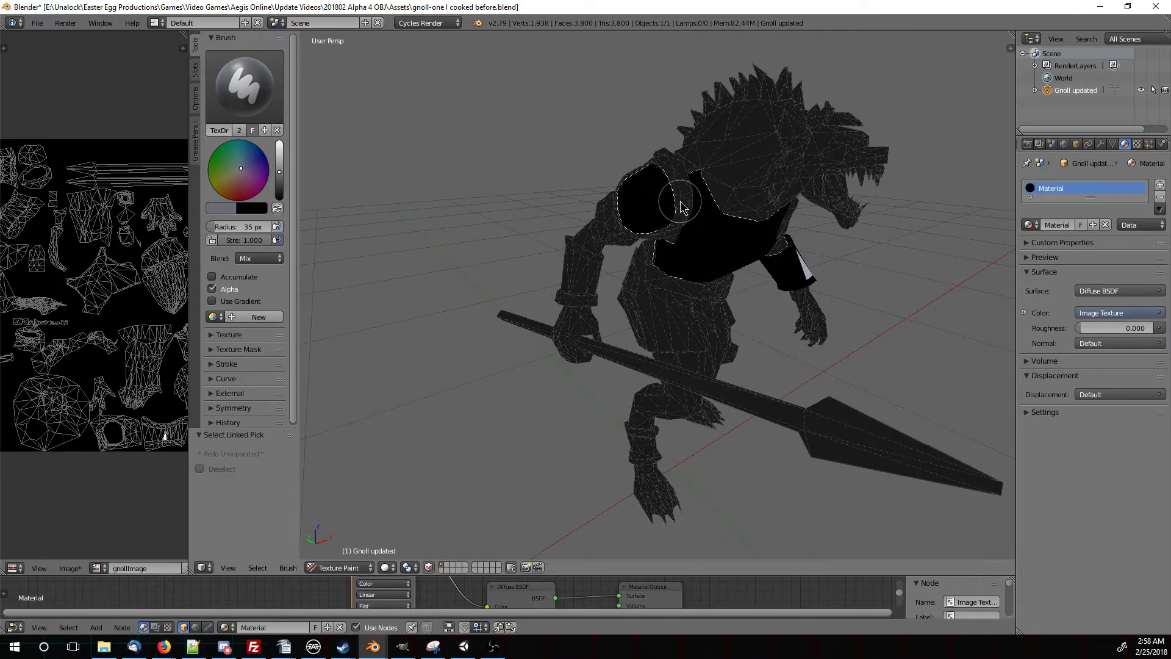
pyautogui.moveTo(584, 294); pyautogui.dragTo(634, 457, button='middle')
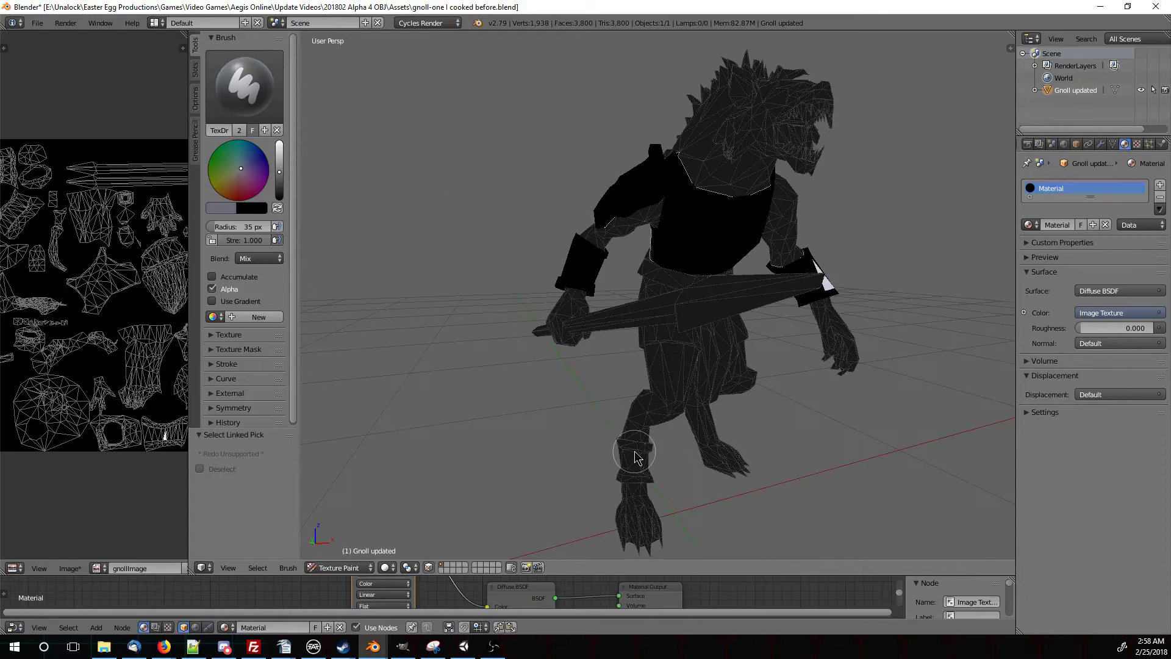
pyautogui.moveTo(705, 454); pyautogui.dragTo(595, 296, button='middle')
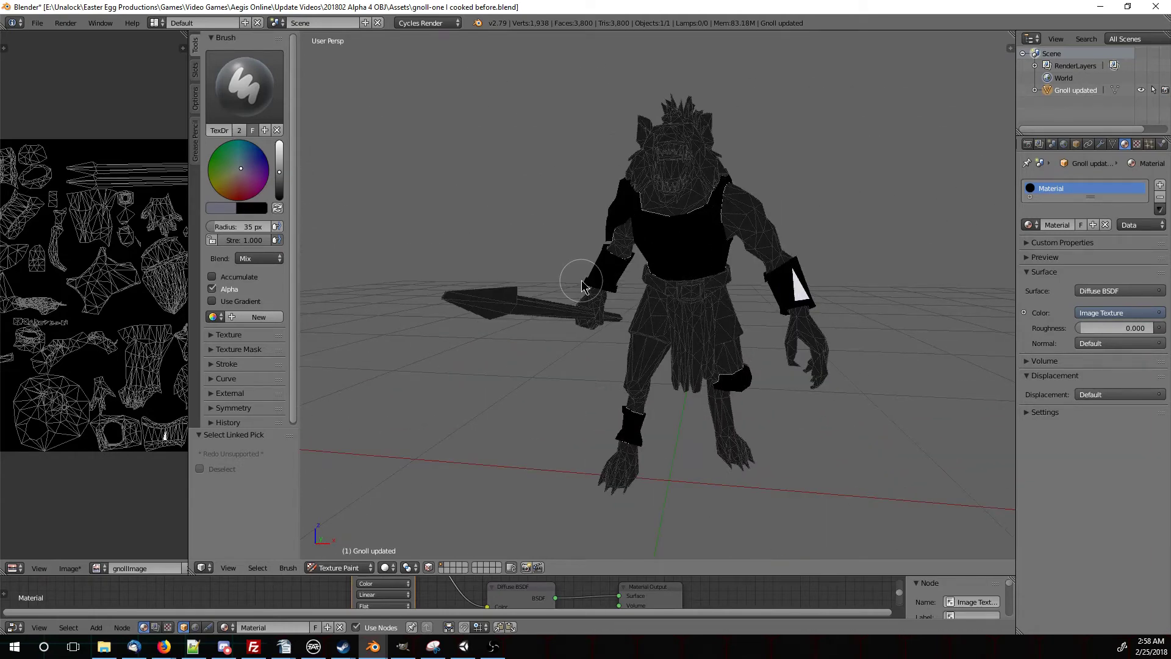
# Set the brush radius to 304 px and paint the selected armour pieces grey-blue from all sides
pyautogui.click(742, 303)
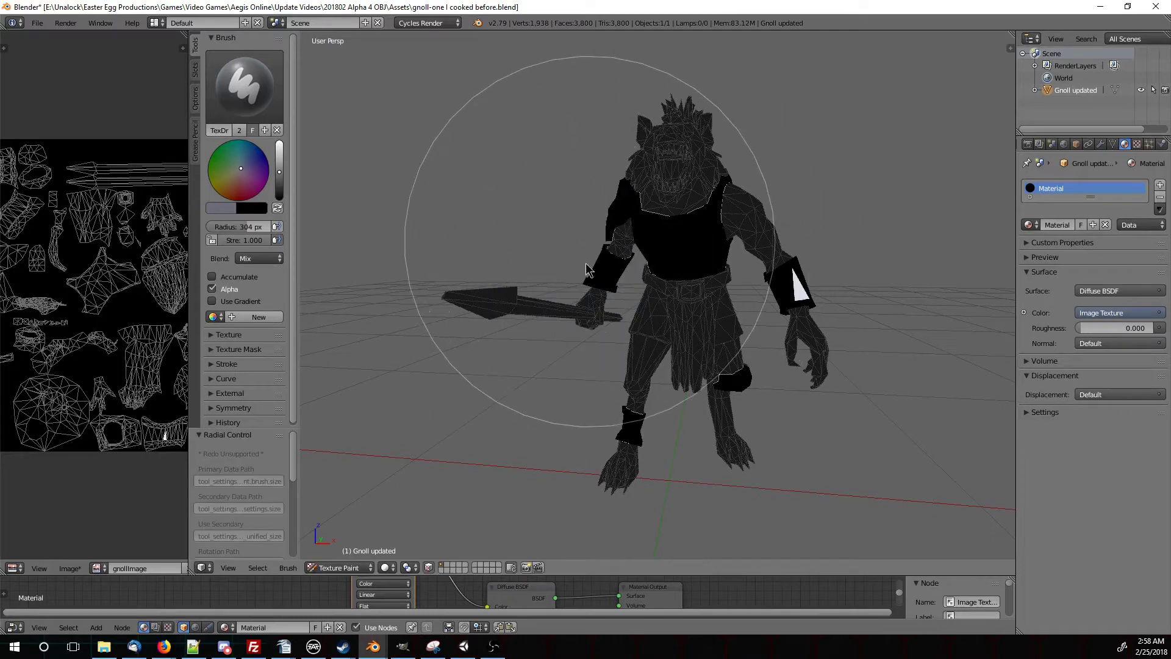
pyautogui.moveTo(737, 307); pyautogui.dragTo(651, 432, button='middle')
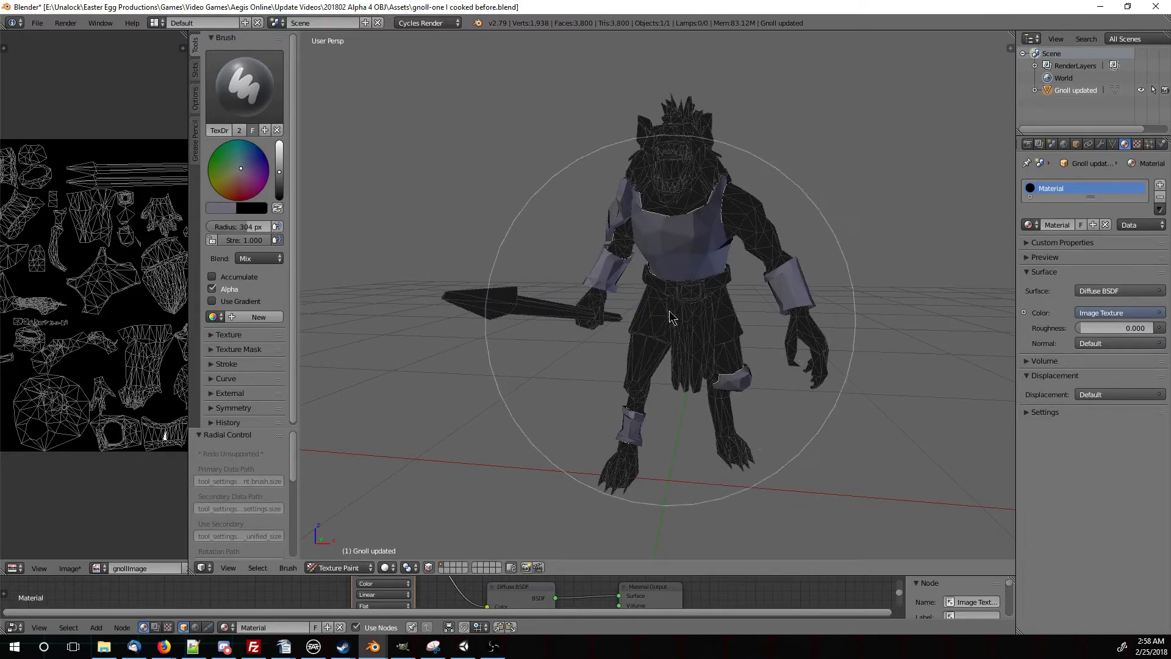
pyautogui.moveTo(641, 335)
pyautogui.mouseDown(button='middle')
pyautogui.moveTo(620, 284)
pyautogui.moveTo(707, 278)
pyautogui.mouseUp(button='middle')
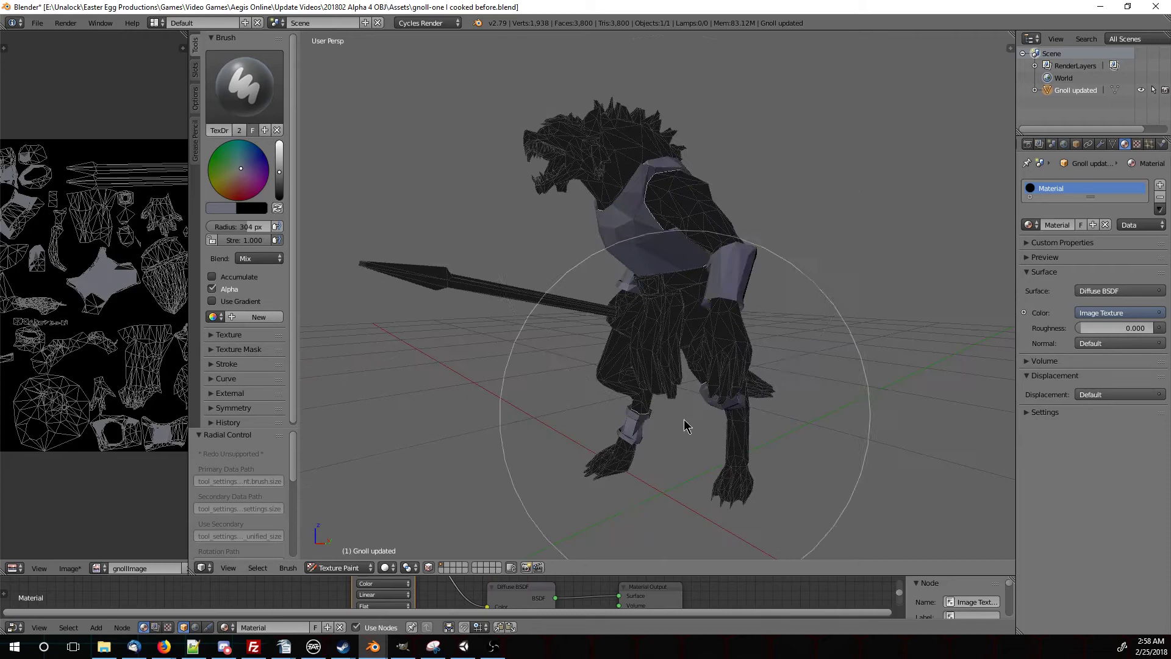
pyautogui.moveTo(757, 329)
pyautogui.mouseDown(button='middle')
pyautogui.moveTo(563, 209)
pyautogui.moveTo(574, 254)
pyautogui.moveTo(657, 309)
pyautogui.moveTo(640, 325)
pyautogui.moveTo(665, 385)
pyautogui.moveTo(628, 203)
pyautogui.moveTo(615, 280)
pyautogui.moveTo(711, 295)
pyautogui.moveTo(657, 273)
pyautogui.mouseUp(button='middle')
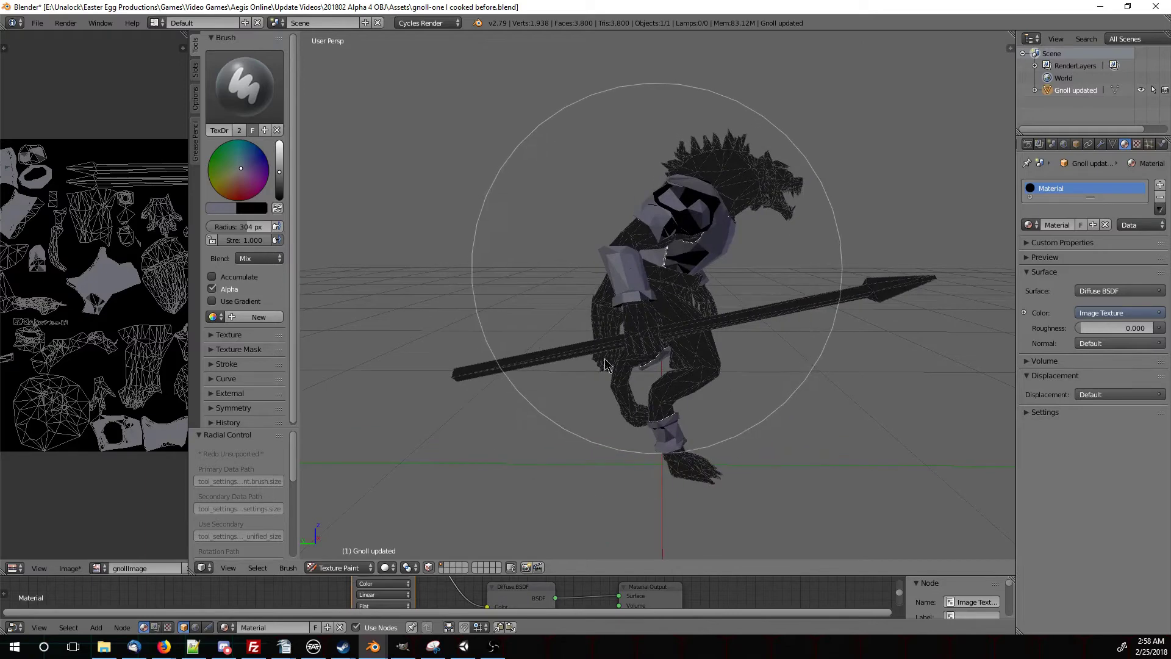
pyautogui.click(675, 357)
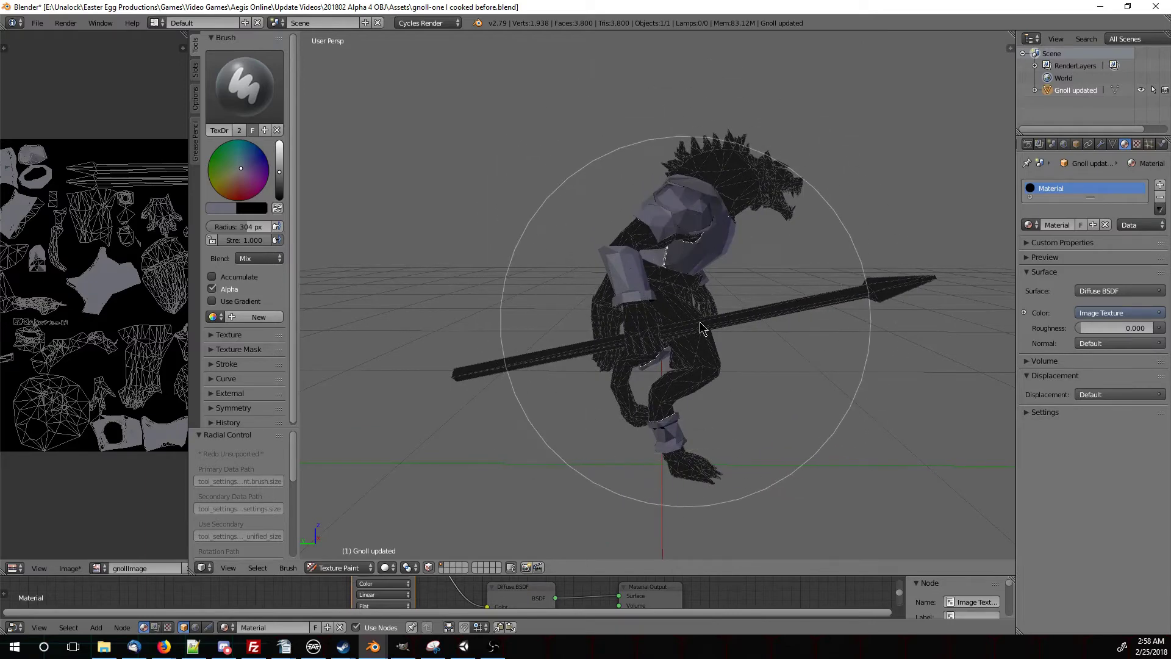
pyautogui.moveTo(684, 305)
pyautogui.mouseDown(button='middle')
pyautogui.moveTo(679, 340)
pyautogui.moveTo(639, 340)
pyautogui.moveTo(758, 246)
pyautogui.moveTo(728, 263)
pyautogui.mouseUp(button='middle')
pyautogui.moveTo(685, 375)
pyautogui.mouseDown(button='middle')
pyautogui.moveTo(629, 427)
pyautogui.moveTo(683, 409)
pyautogui.moveTo(751, 333)
pyautogui.moveTo(552, 372)
pyautogui.moveTo(675, 392)
pyautogui.moveTo(612, 387)
pyautogui.moveTo(684, 415)
pyautogui.moveTo(671, 341)
pyautogui.moveTo(542, 246)
pyautogui.moveTo(591, 257)
pyautogui.moveTo(685, 227)
pyautogui.moveTo(568, 311)
pyautogui.mouseUp(button='middle')
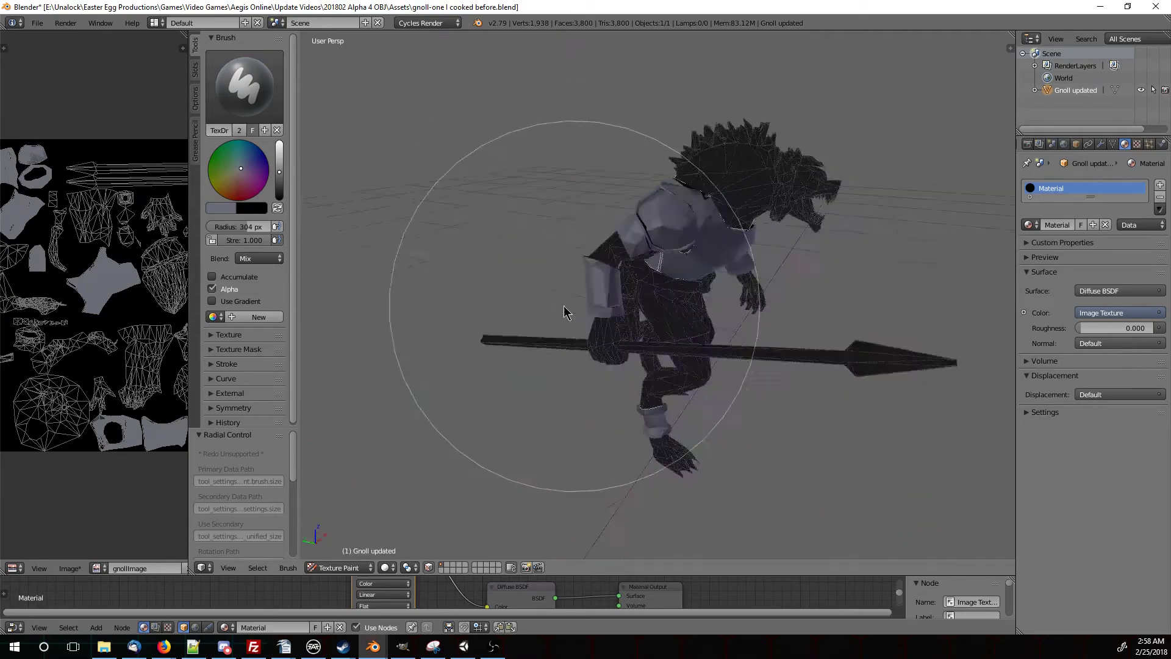
# Try selecting the linked faces of the gnoll's neck and the free upper arm
pyautogui.scroll(4, 568, 311)
pyautogui.moveTo(668, 393)
pyautogui.mouseDown(button='middle')
pyautogui.moveTo(654, 327)
pyautogui.moveTo(665, 316)
pyautogui.moveTo(669, 374)
pyautogui.mouseUp(button='middle')
pyautogui.scroll(-5, 665, 316)
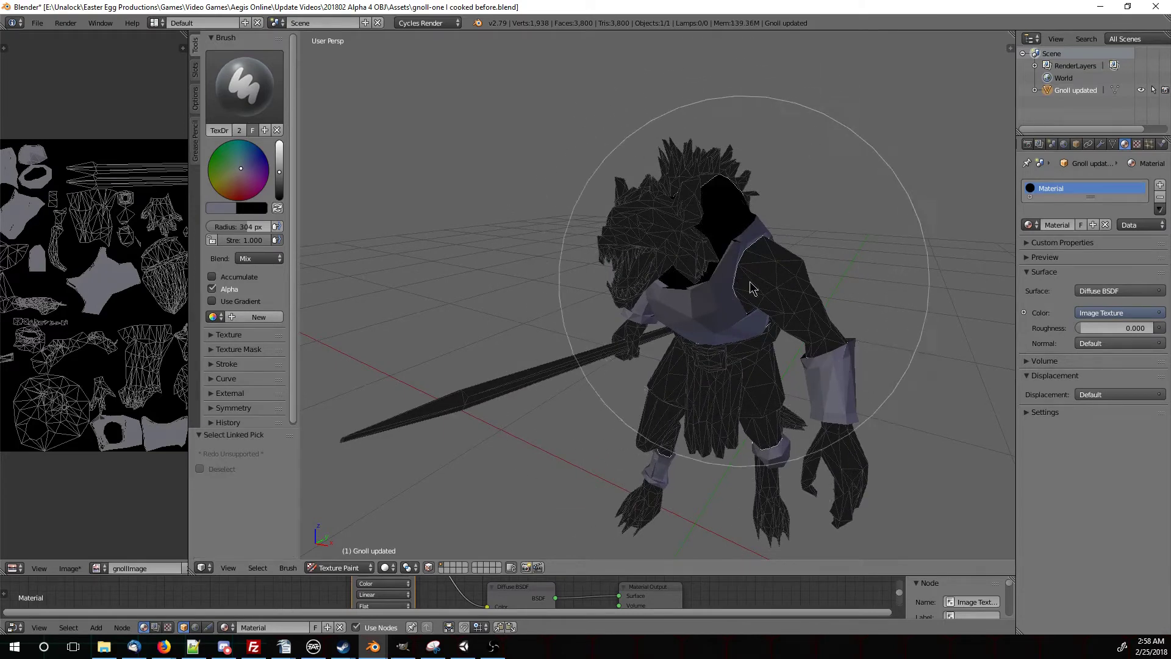
pyautogui.press('l')
pyautogui.rightClick(724, 204)
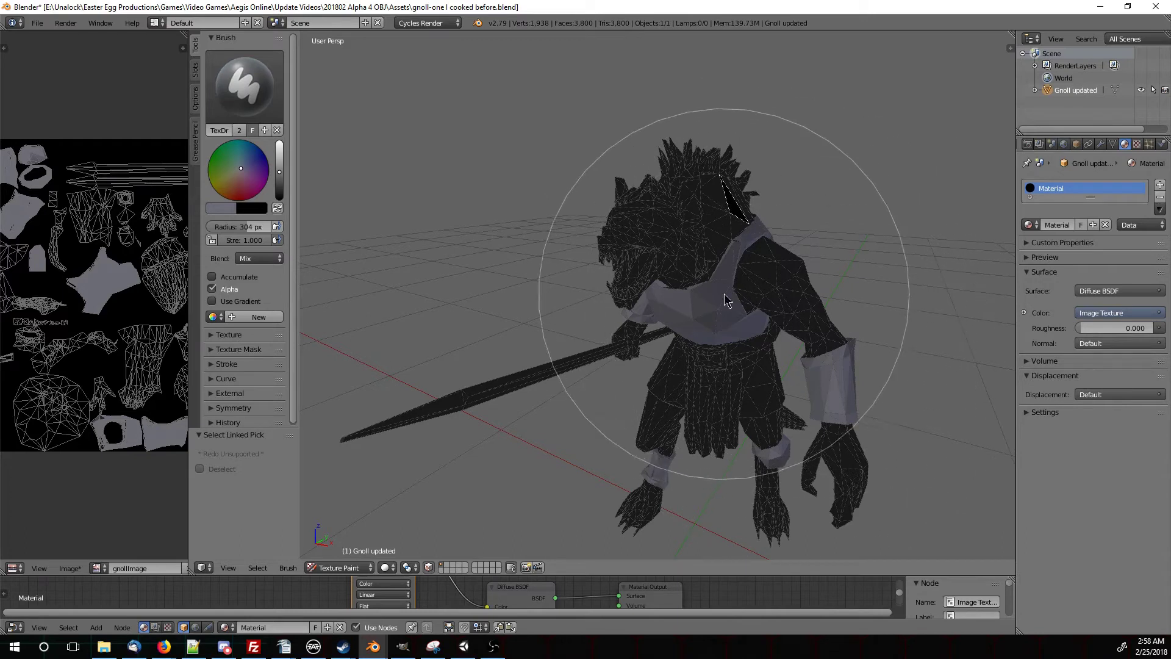
pyautogui.press('l')
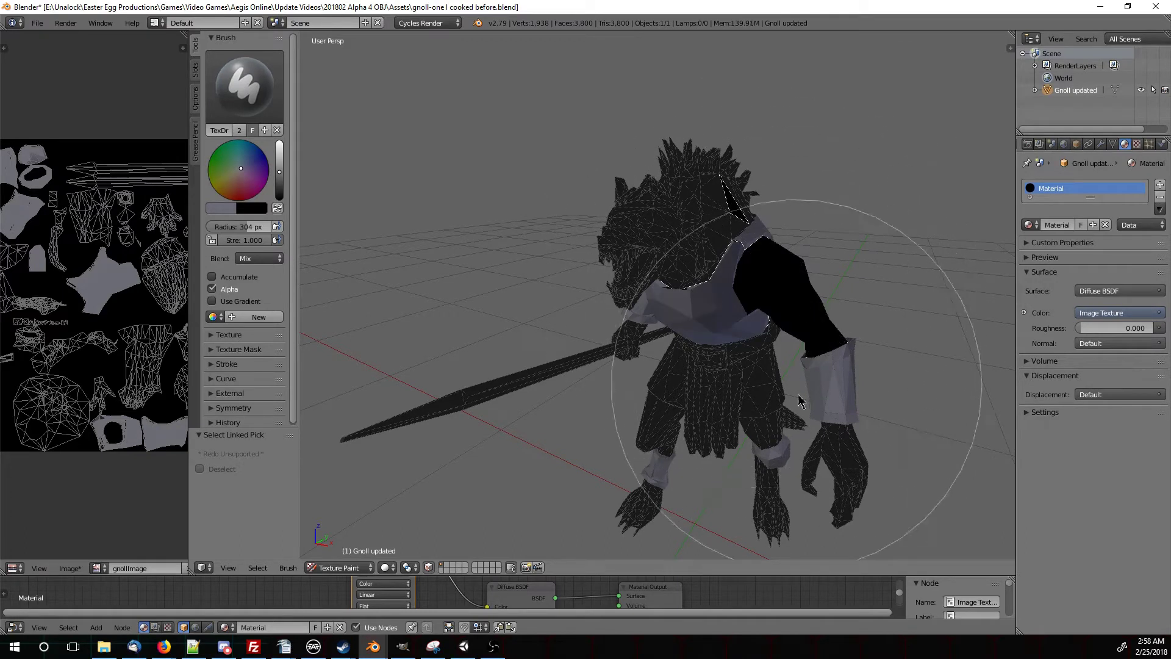
# Select all linked faces of the gnoll's skin: both arms and hands, both legs and feet, and the head with its mane
pyautogui.rightClick(776, 273)
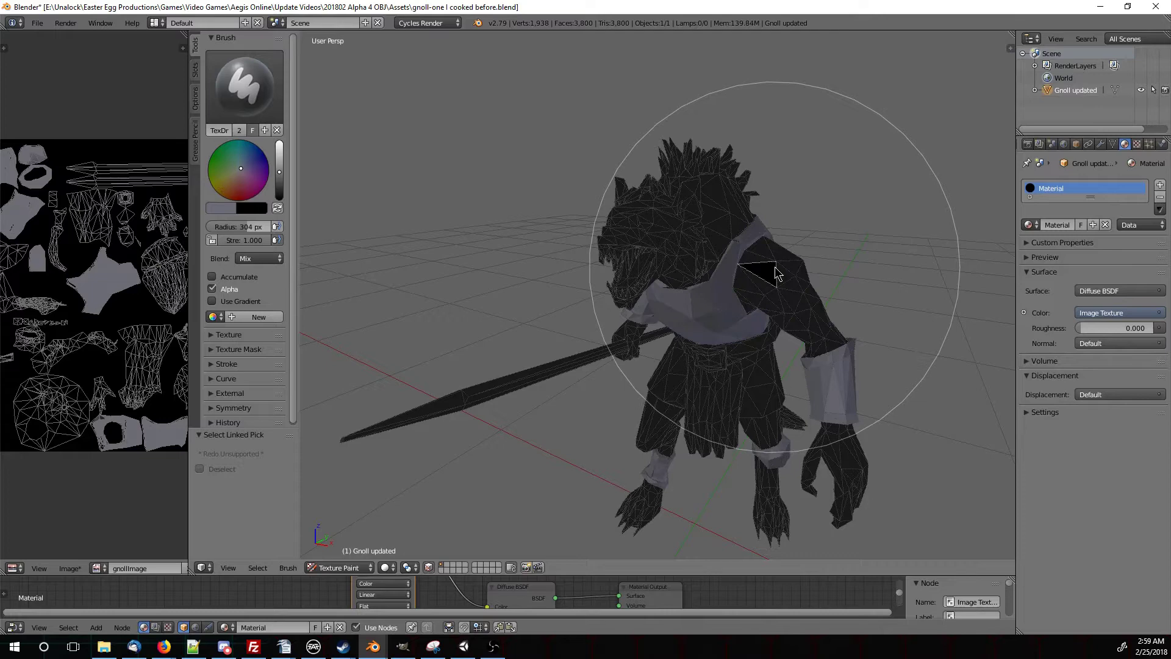
pyautogui.press('l')
pyautogui.press('l')
pyautogui.moveTo(809, 459); pyautogui.dragTo(842, 451, button='middle')
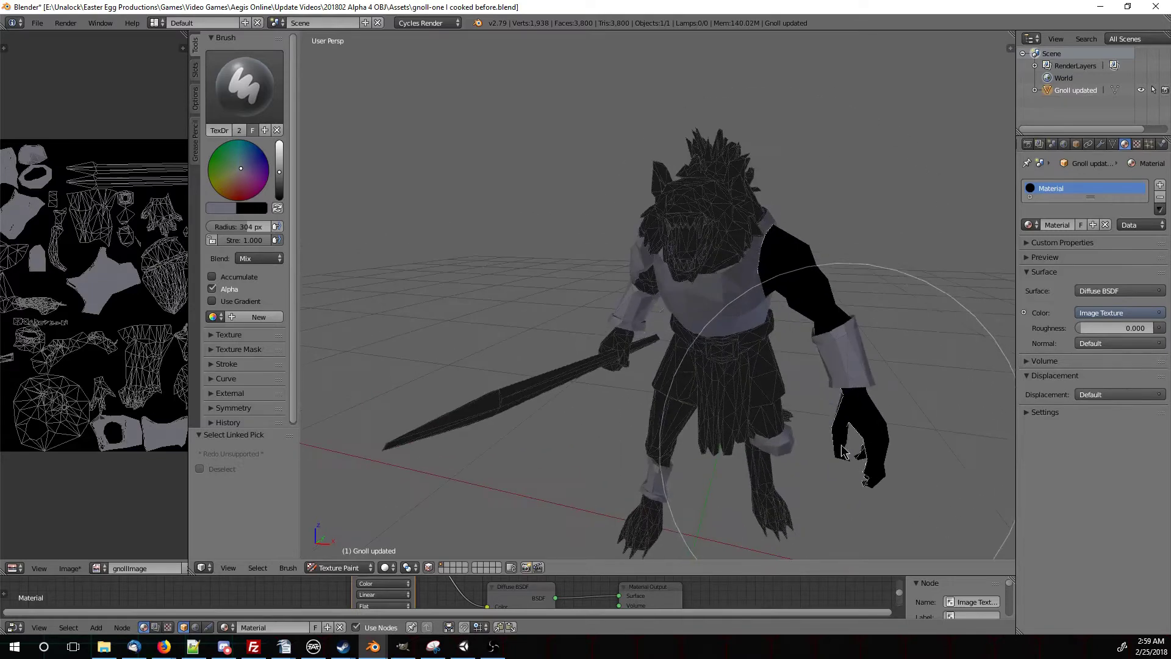
pyautogui.press('l')
pyautogui.press('l')
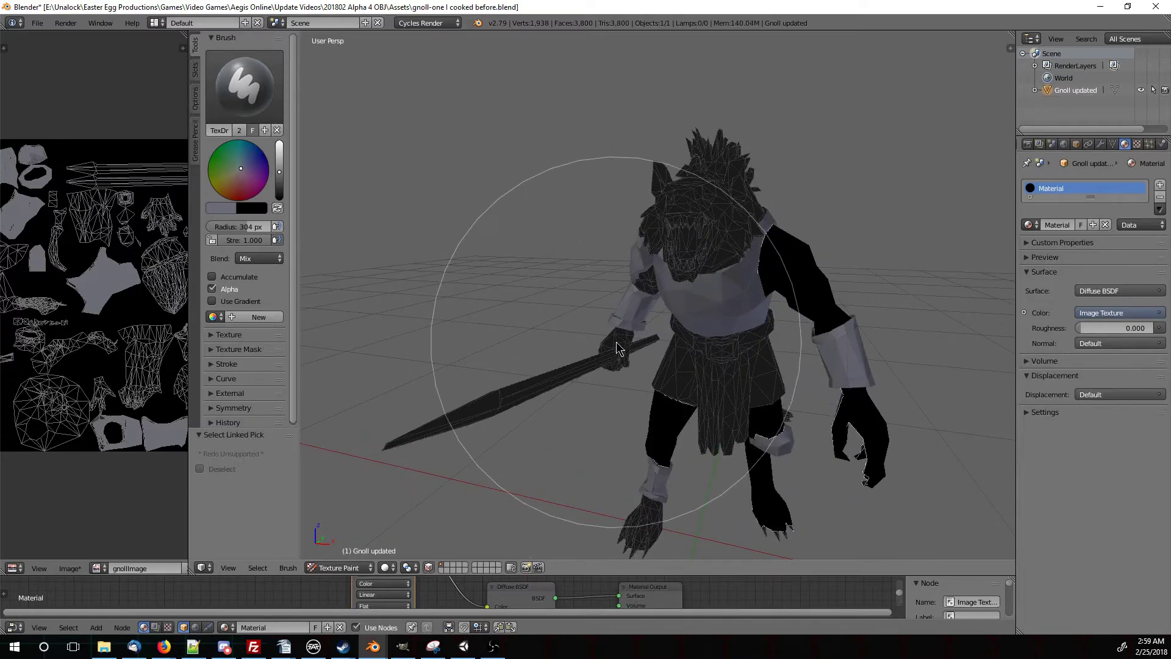
pyautogui.moveTo(642, 295)
pyautogui.mouseDown(button='middle')
pyautogui.moveTo(701, 360)
pyautogui.moveTo(705, 231)
pyautogui.moveTo(706, 245)
pyautogui.moveTo(630, 286)
pyautogui.moveTo(610, 269)
pyautogui.moveTo(677, 305)
pyautogui.moveTo(726, 375)
pyautogui.moveTo(708, 452)
pyautogui.moveTo(659, 439)
pyautogui.moveTo(584, 379)
pyautogui.moveTo(776, 426)
pyautogui.moveTo(604, 350)
pyautogui.moveTo(691, 356)
pyautogui.mouseUp(button='middle')
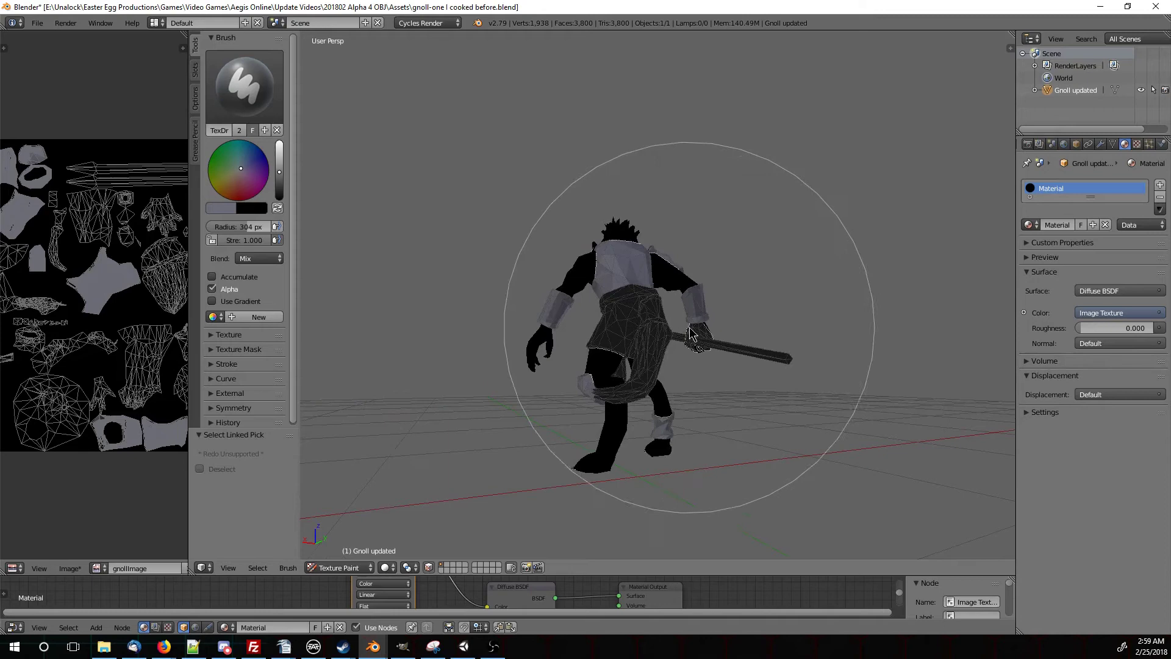
pyautogui.moveTo(607, 356); pyautogui.dragTo(741, 351, button='middle')
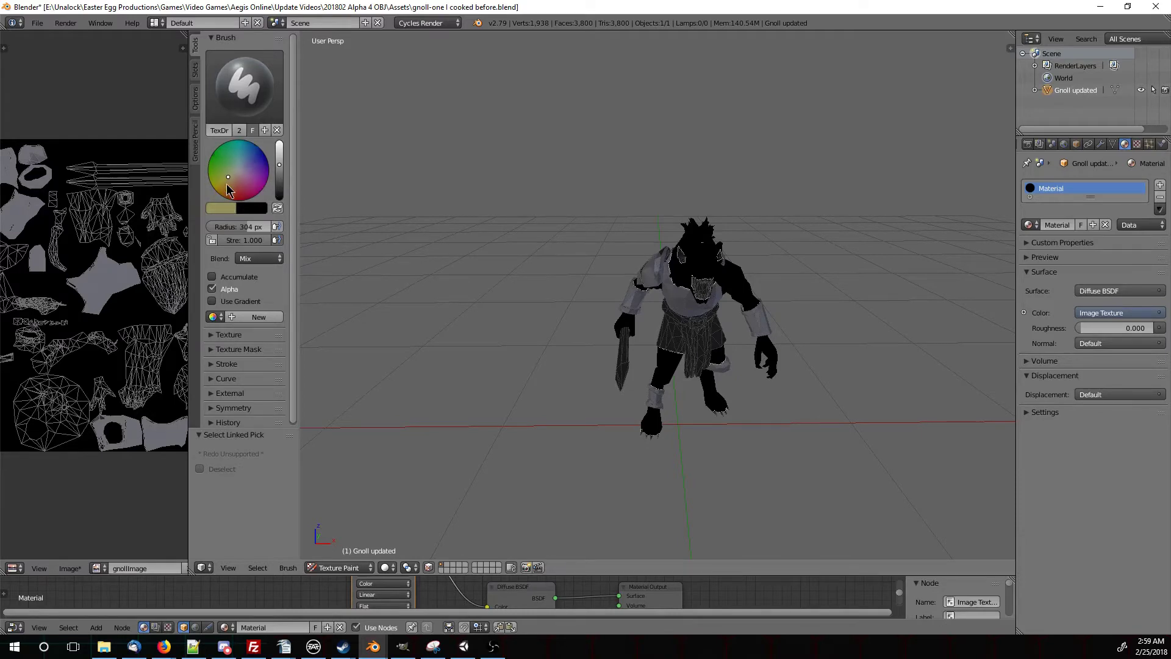
# Change the brush colour to mustard yellow and paint the selected head, arms, hands, legs and feet from all sides
pyautogui.moveTo(591, 328)
pyautogui.mouseDown(button='middle')
pyautogui.moveTo(750, 392)
pyautogui.moveTo(613, 386)
pyautogui.moveTo(683, 414)
pyautogui.moveTo(673, 313)
pyautogui.mouseUp(button='middle')
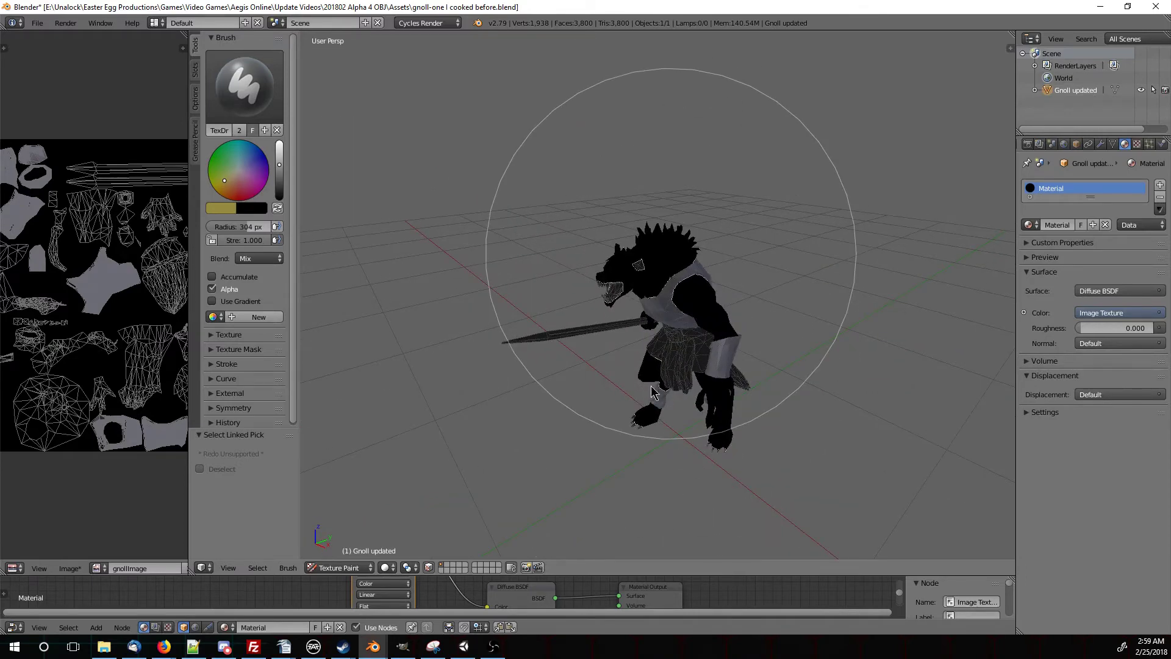
pyautogui.moveTo(652, 391); pyautogui.dragTo(640, 420)
pyautogui.moveTo(722, 443); pyautogui.dragTo(730, 326, button='middle')
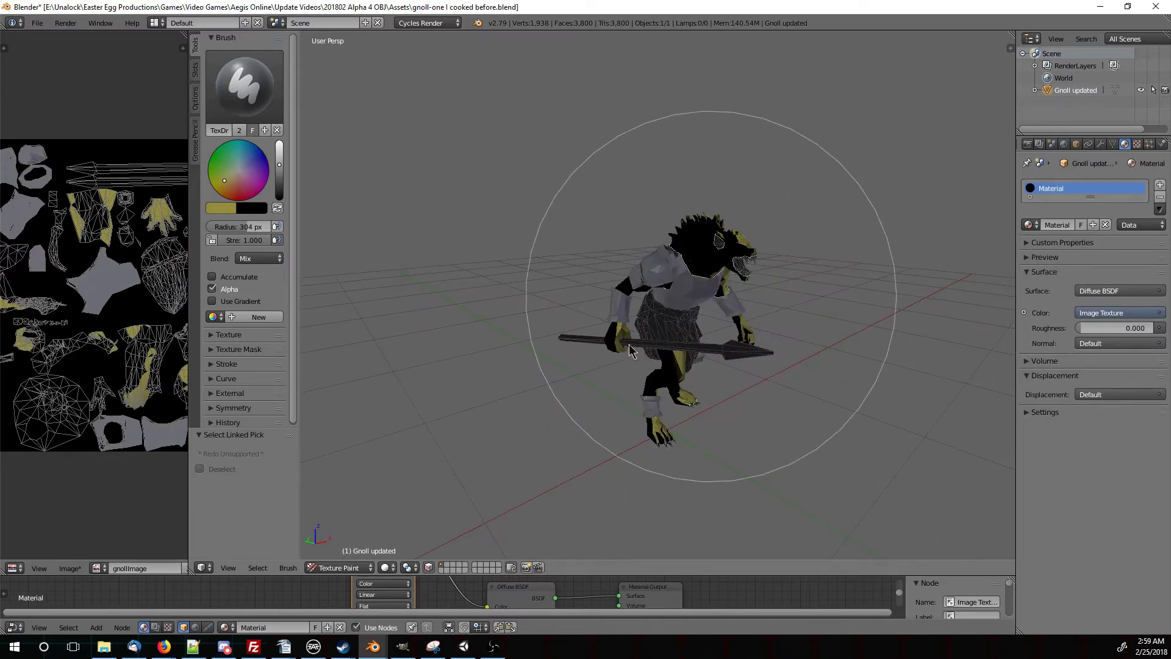
pyautogui.moveTo(631, 350); pyautogui.dragTo(630, 386)
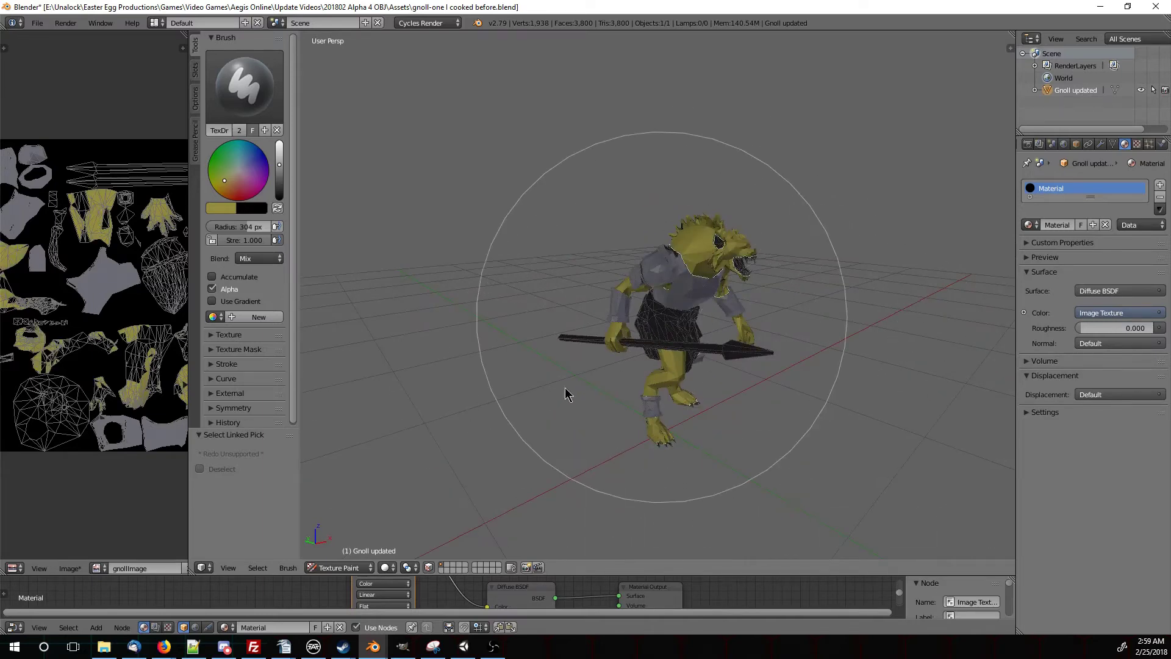
pyautogui.moveTo(577, 325)
pyautogui.mouseDown(button='middle')
pyautogui.moveTo(713, 350)
pyautogui.moveTo(592, 349)
pyautogui.moveTo(564, 467)
pyautogui.mouseUp(button='middle')
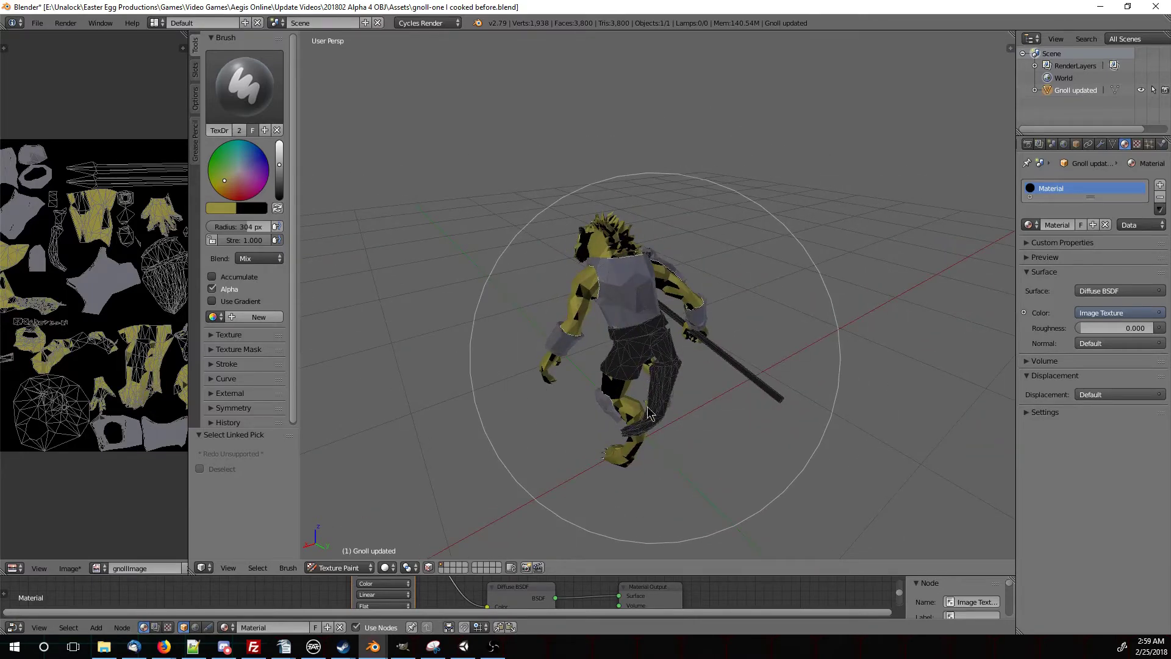
pyautogui.moveTo(648, 413)
pyautogui.mouseDown(button='middle')
pyautogui.moveTo(531, 415)
pyautogui.moveTo(617, 406)
pyautogui.mouseUp(button='middle')
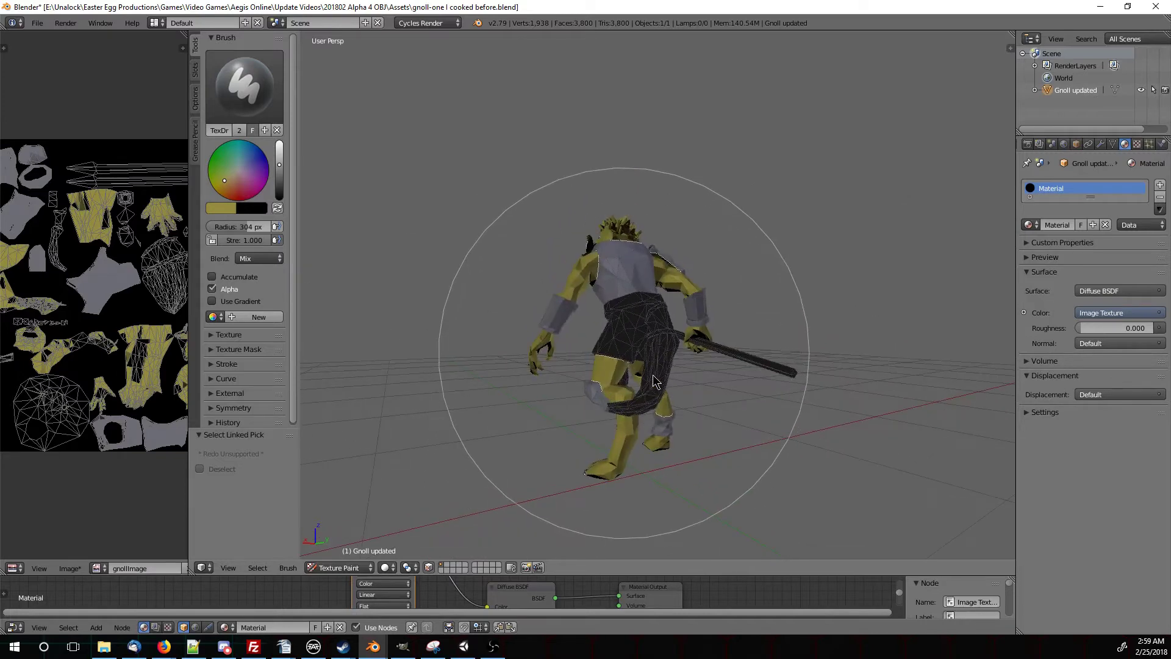
pyautogui.moveTo(683, 379)
pyautogui.mouseDown(button='middle')
pyautogui.moveTo(708, 382)
pyautogui.moveTo(687, 380)
pyautogui.mouseUp(button='middle')
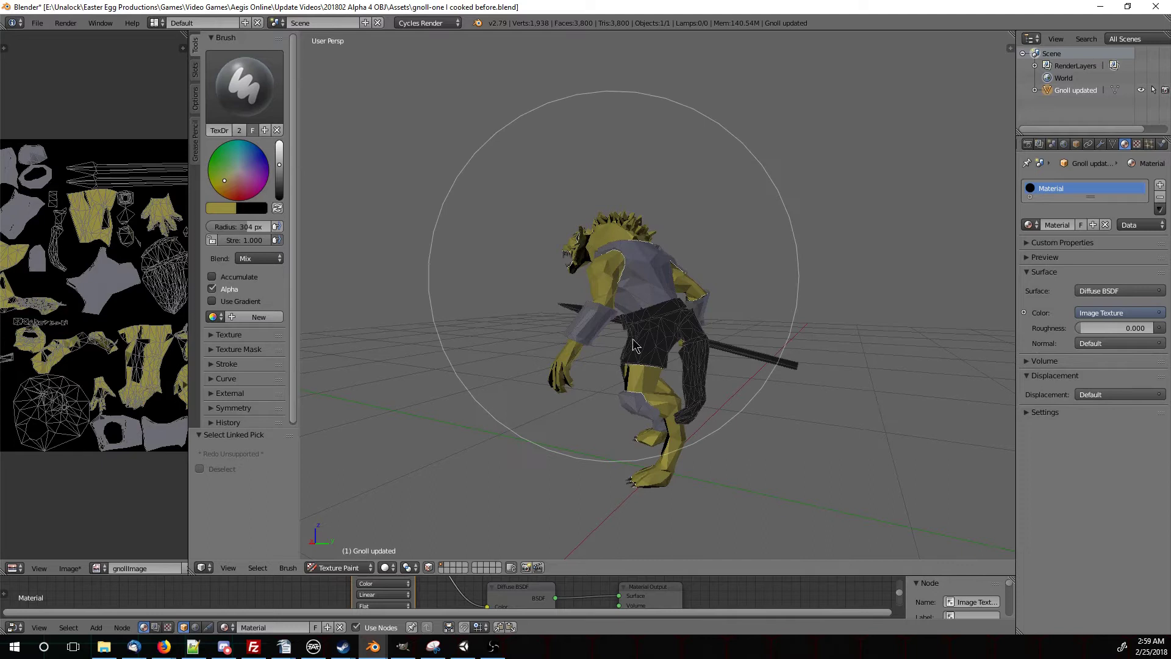
# Select all linked faces of the tail and paint them the same mustard yellow from several sides
pyautogui.click(695, 369)
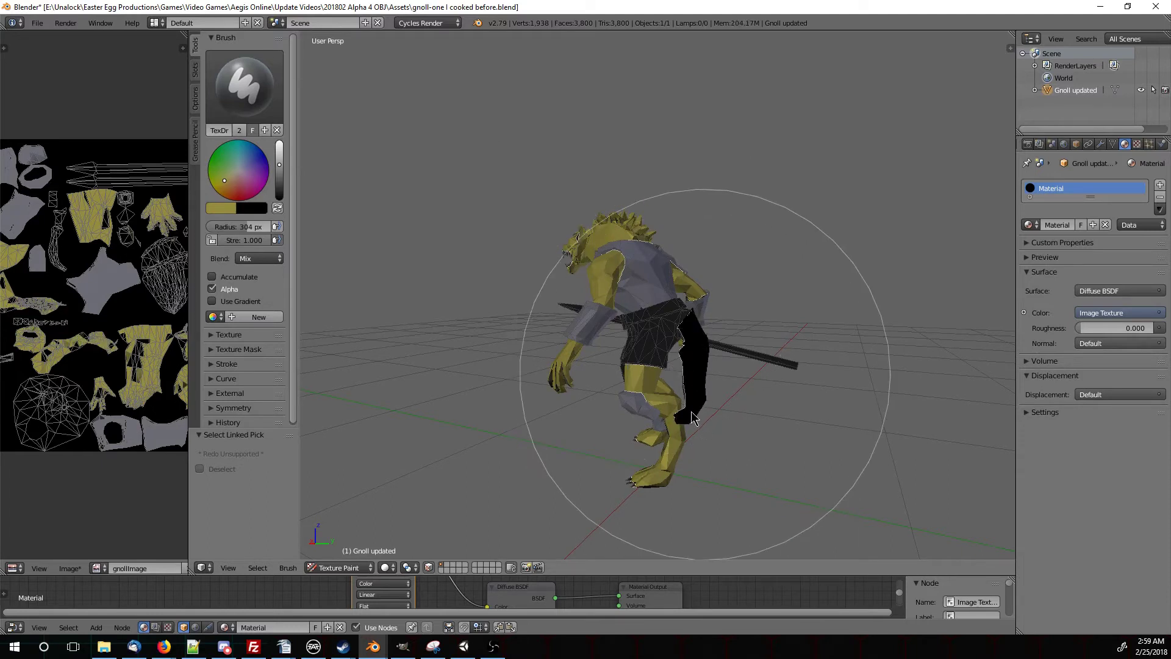
pyautogui.moveTo(635, 442); pyautogui.dragTo(549, 406, button='middle')
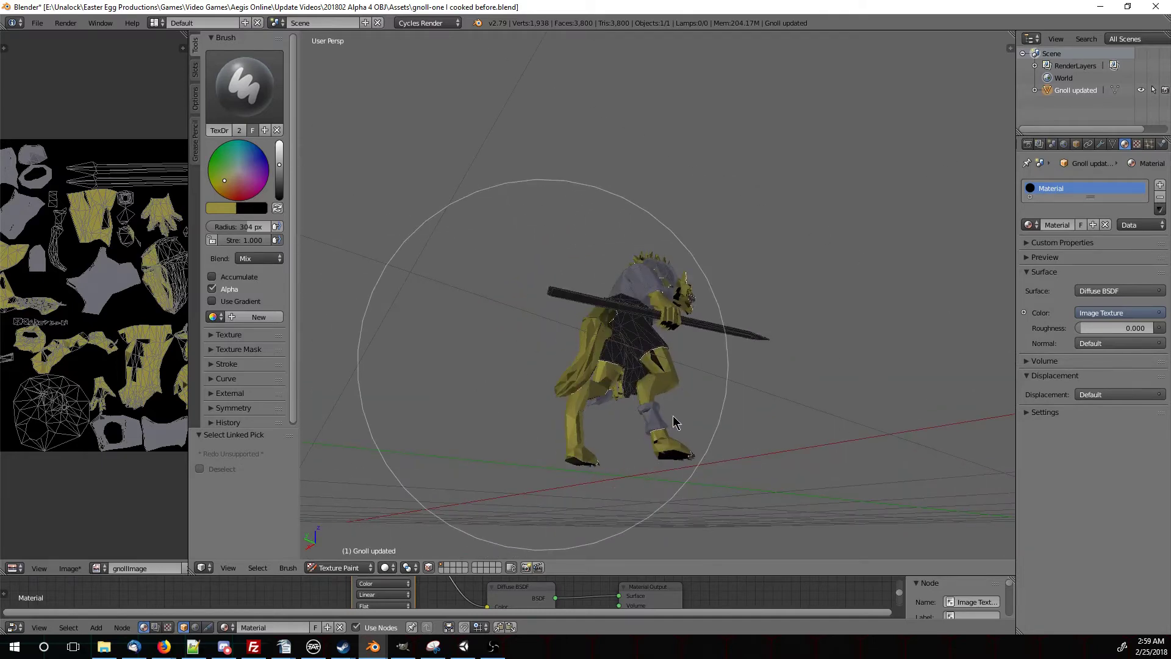
pyautogui.moveTo(674, 421)
pyautogui.mouseDown(button='middle')
pyautogui.moveTo(714, 403)
pyautogui.moveTo(672, 387)
pyautogui.moveTo(659, 398)
pyautogui.mouseUp(button='middle')
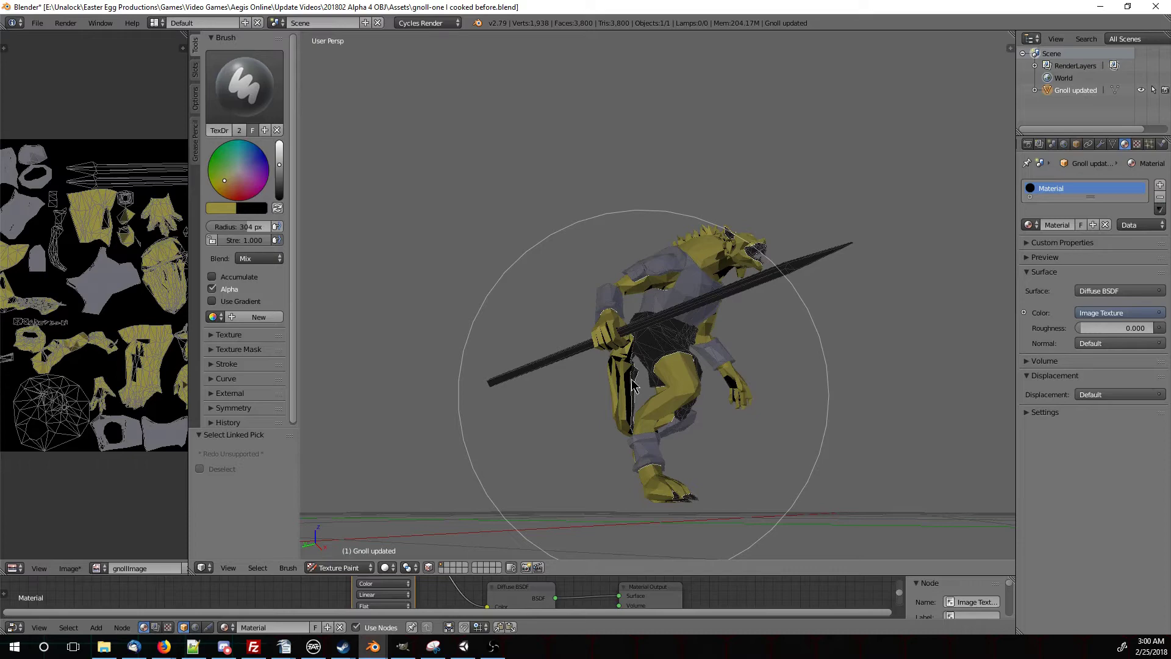
pyautogui.click(632, 384)
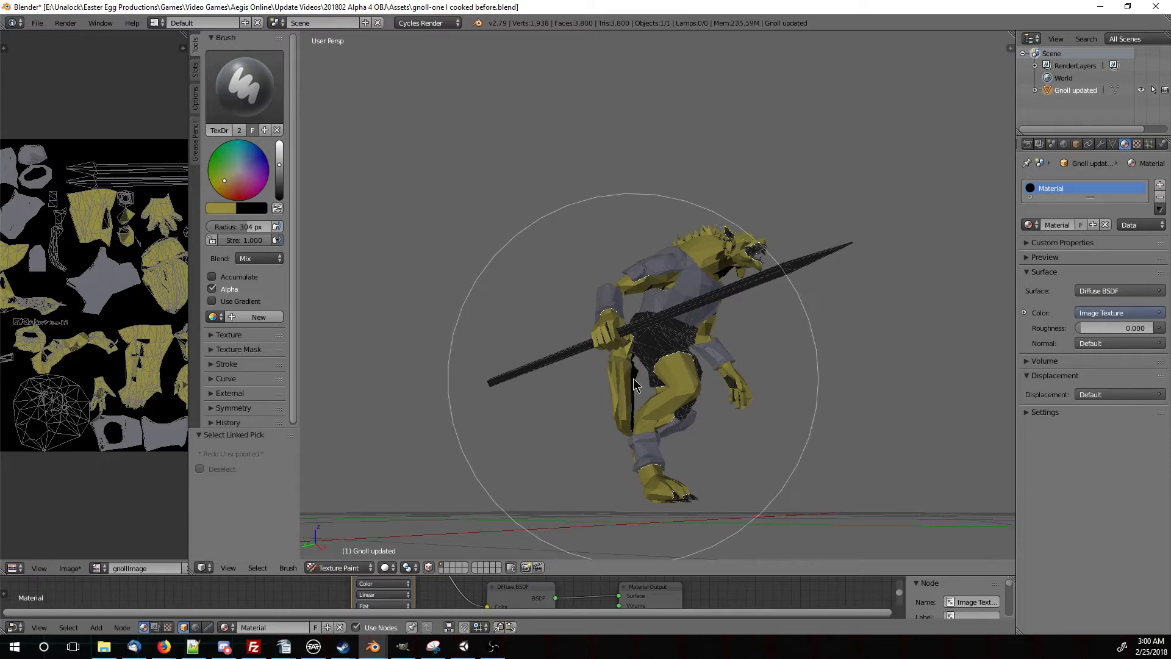
pyautogui.moveTo(634, 385); pyautogui.dragTo(703, 345, button='middle')
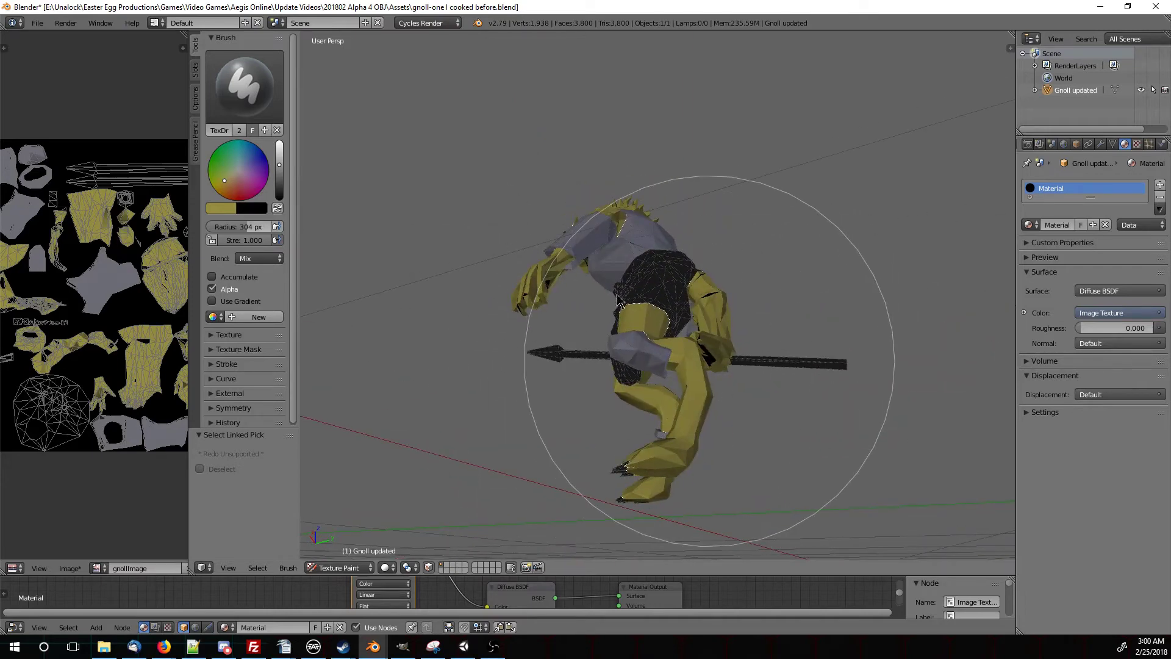
# Select the linked faces of the shorts and paint them orange-red from the front and back
pyautogui.moveTo(618, 299)
pyautogui.mouseDown(button='middle')
pyautogui.moveTo(632, 345)
pyautogui.moveTo(853, 383)
pyautogui.moveTo(790, 385)
pyautogui.mouseUp(button='middle')
pyautogui.moveTo(657, 393)
pyautogui.mouseDown(button='middle')
pyautogui.moveTo(674, 421)
pyautogui.moveTo(640, 405)
pyautogui.moveTo(640, 366)
pyautogui.moveTo(766, 395)
pyautogui.moveTo(907, 348)
pyautogui.moveTo(892, 306)
pyautogui.moveTo(722, 384)
pyautogui.mouseUp(button='middle')
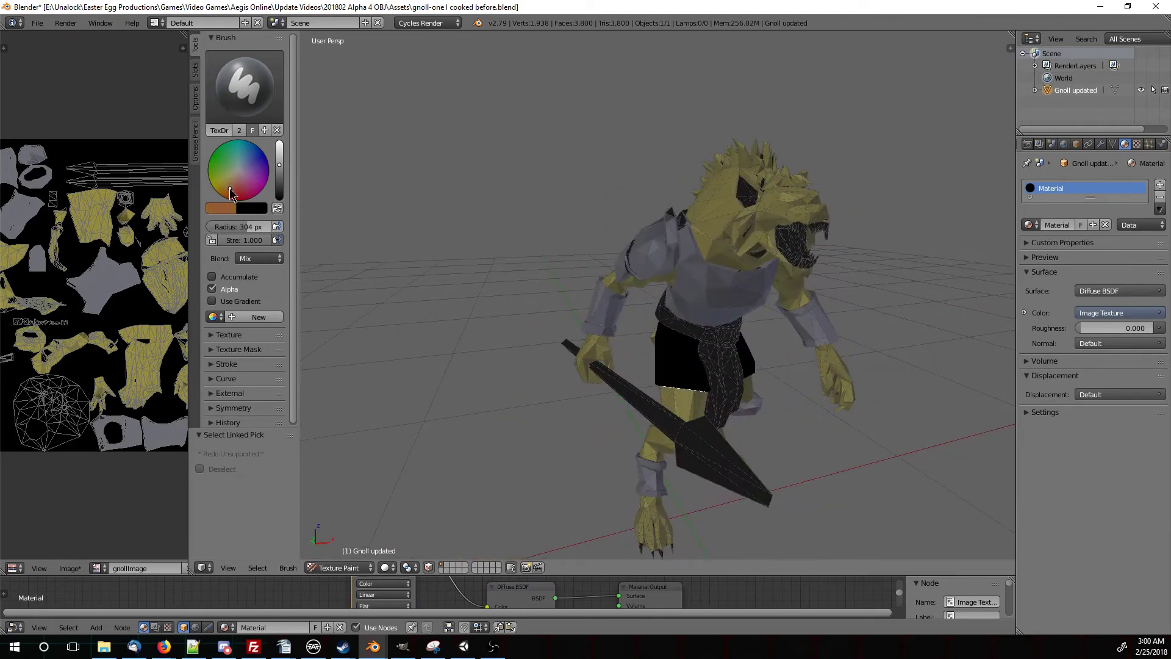
pyautogui.moveTo(857, 369); pyautogui.dragTo(701, 336)
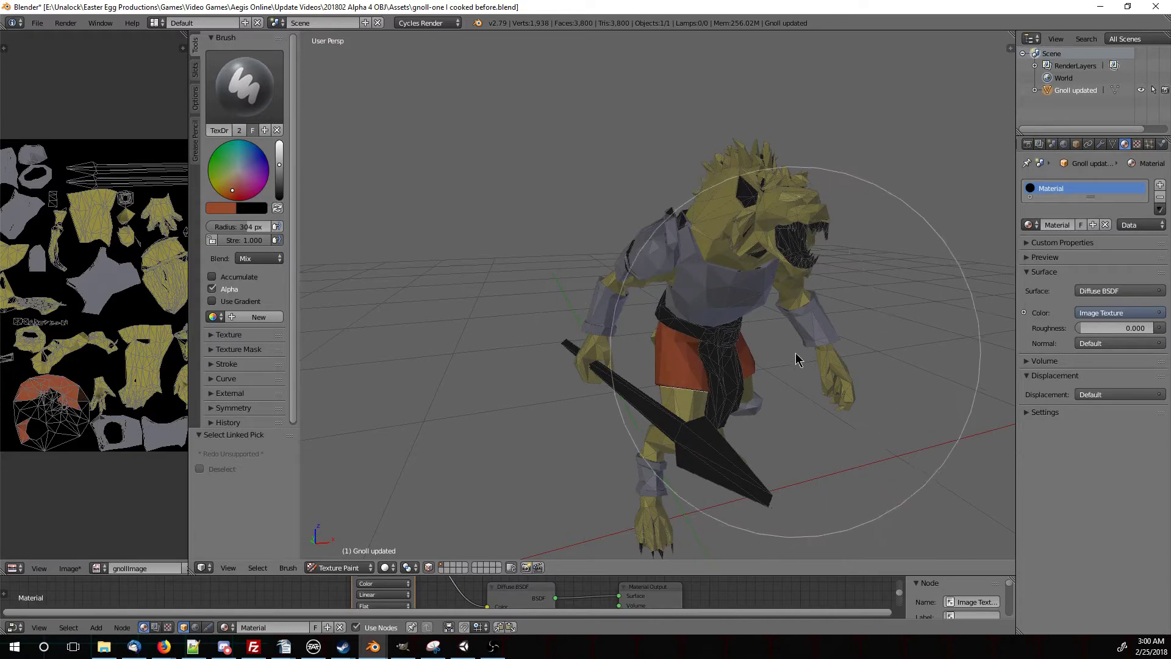
pyautogui.moveTo(702, 335); pyautogui.dragTo(701, 366, button='middle')
pyautogui.moveTo(773, 406); pyautogui.dragTo(614, 405, button='middle')
pyautogui.moveTo(614, 405); pyautogui.dragTo(613, 402)
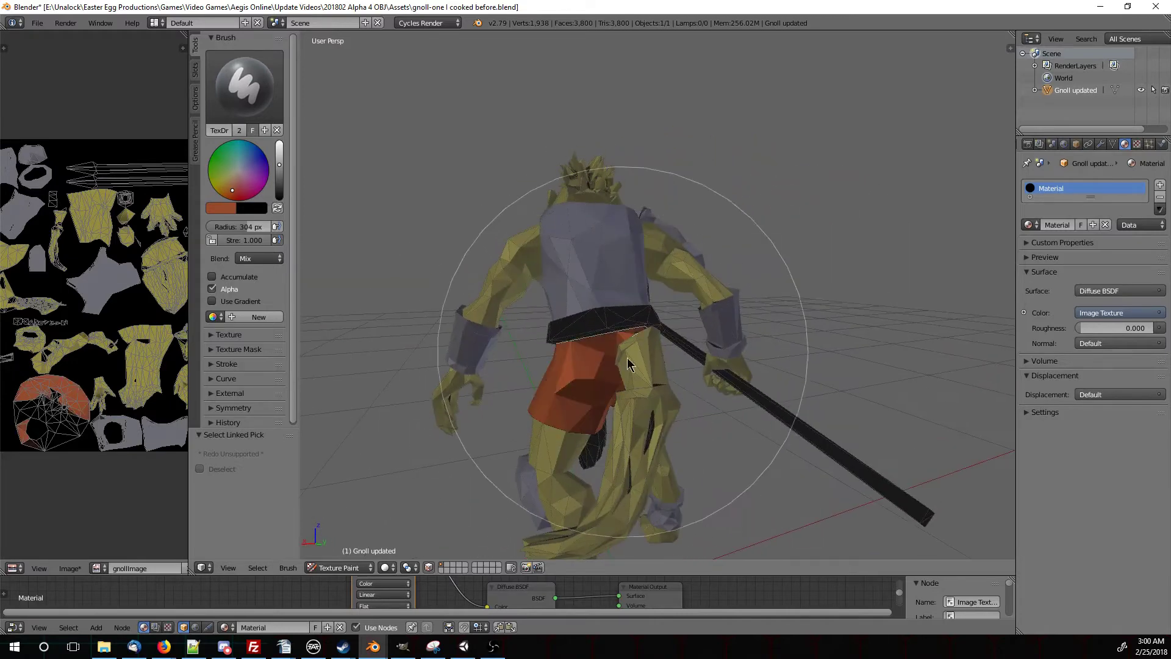
pyautogui.moveTo(613, 402)
pyautogui.mouseDown(button='middle')
pyautogui.moveTo(642, 397)
pyautogui.moveTo(562, 397)
pyautogui.mouseUp(button='middle')
pyautogui.moveTo(536, 347); pyautogui.dragTo(221, 250, button='middle')
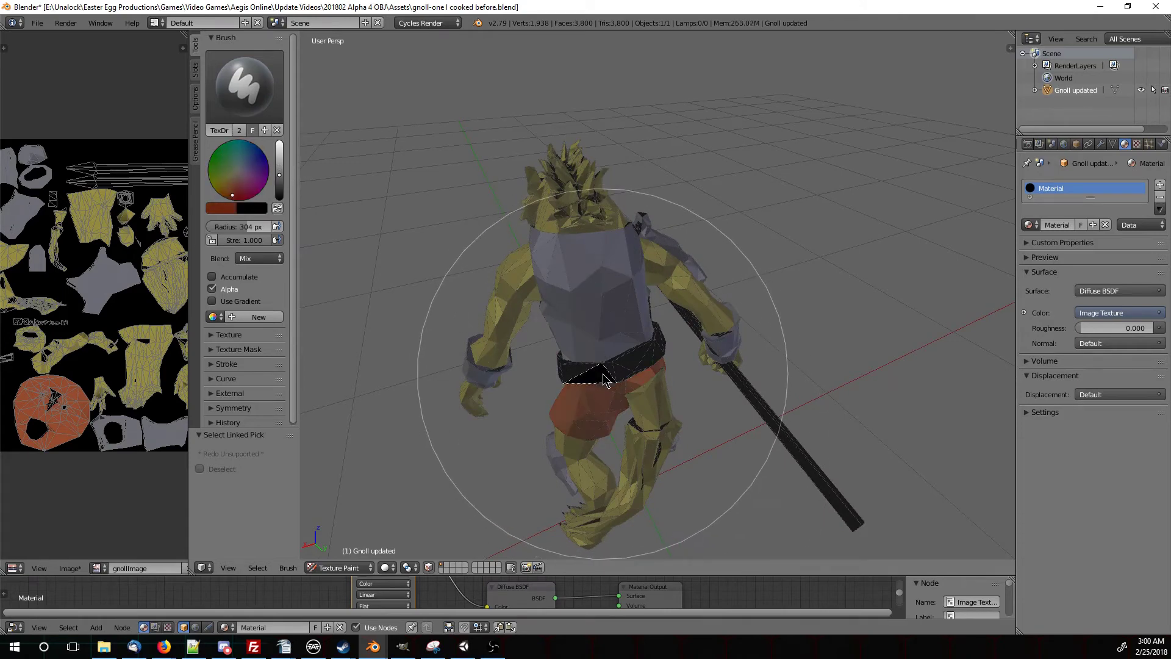
# Paint the linked faces of the belt dark red, and the mouth interior and inner ears dusty pink
pyautogui.moveTo(604, 379)
pyautogui.mouseDown(button='middle')
pyautogui.moveTo(708, 384)
pyautogui.moveTo(628, 427)
pyautogui.moveTo(556, 391)
pyautogui.moveTo(573, 355)
pyautogui.moveTo(672, 293)
pyautogui.moveTo(659, 353)
pyautogui.moveTo(583, 410)
pyautogui.moveTo(678, 353)
pyautogui.moveTo(667, 330)
pyautogui.moveTo(666, 366)
pyautogui.moveTo(606, 392)
pyautogui.moveTo(720, 372)
pyautogui.moveTo(702, 400)
pyautogui.moveTo(748, 367)
pyautogui.moveTo(740, 421)
pyautogui.moveTo(756, 413)
pyautogui.moveTo(706, 301)
pyautogui.mouseUp(button='middle')
pyautogui.moveTo(750, 264)
pyautogui.mouseDown(button='middle')
pyautogui.moveTo(693, 319)
pyautogui.moveTo(711, 319)
pyautogui.moveTo(677, 305)
pyautogui.mouseUp(button='middle')
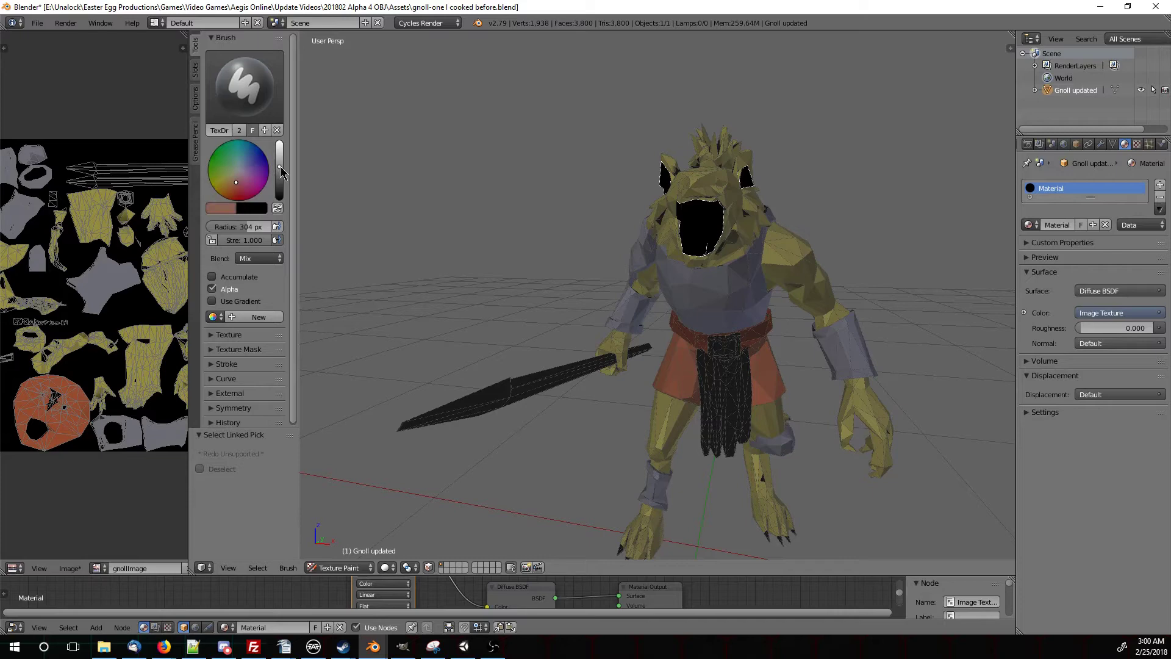
pyautogui.moveTo(715, 274)
pyautogui.mouseDown(button='middle')
pyautogui.moveTo(677, 195)
pyautogui.moveTo(738, 263)
pyautogui.moveTo(798, 273)
pyautogui.moveTo(725, 335)
pyautogui.moveTo(700, 295)
pyautogui.mouseUp(button='middle')
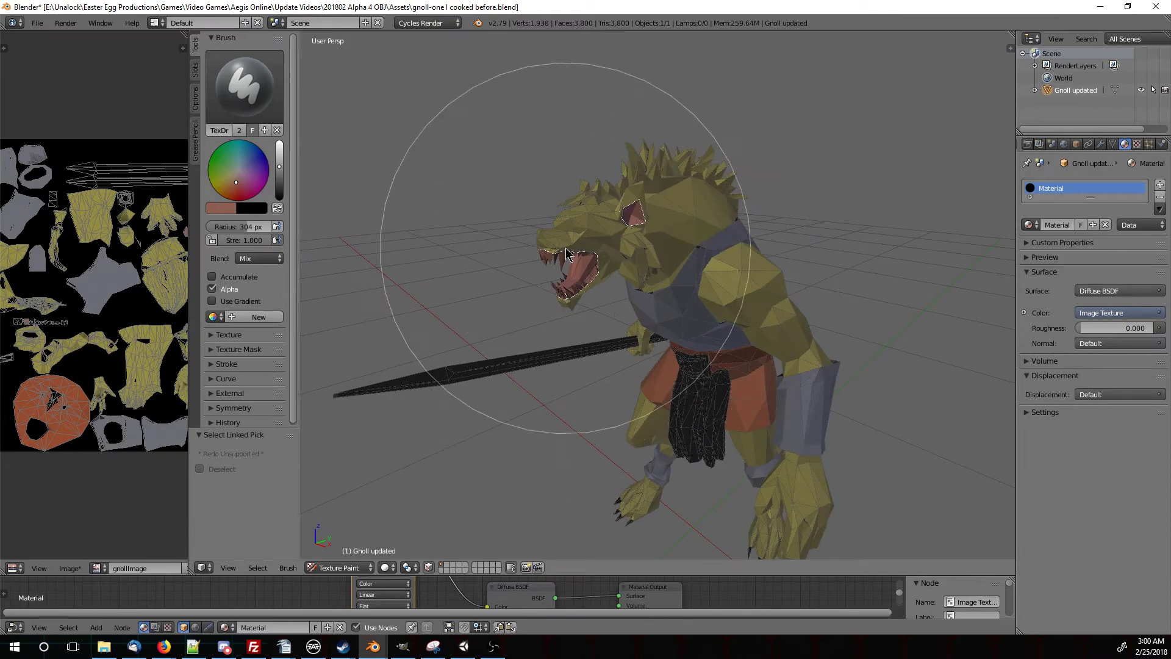
# Select the belt face inside the buckle frame and paint it a dark reddish brown
pyautogui.moveTo(602, 314)
pyautogui.mouseDown(button='middle')
pyautogui.moveTo(629, 311)
pyautogui.moveTo(787, 430)
pyautogui.moveTo(803, 387)
pyautogui.moveTo(734, 391)
pyautogui.moveTo(711, 421)
pyautogui.moveTo(729, 336)
pyautogui.mouseUp(button='middle')
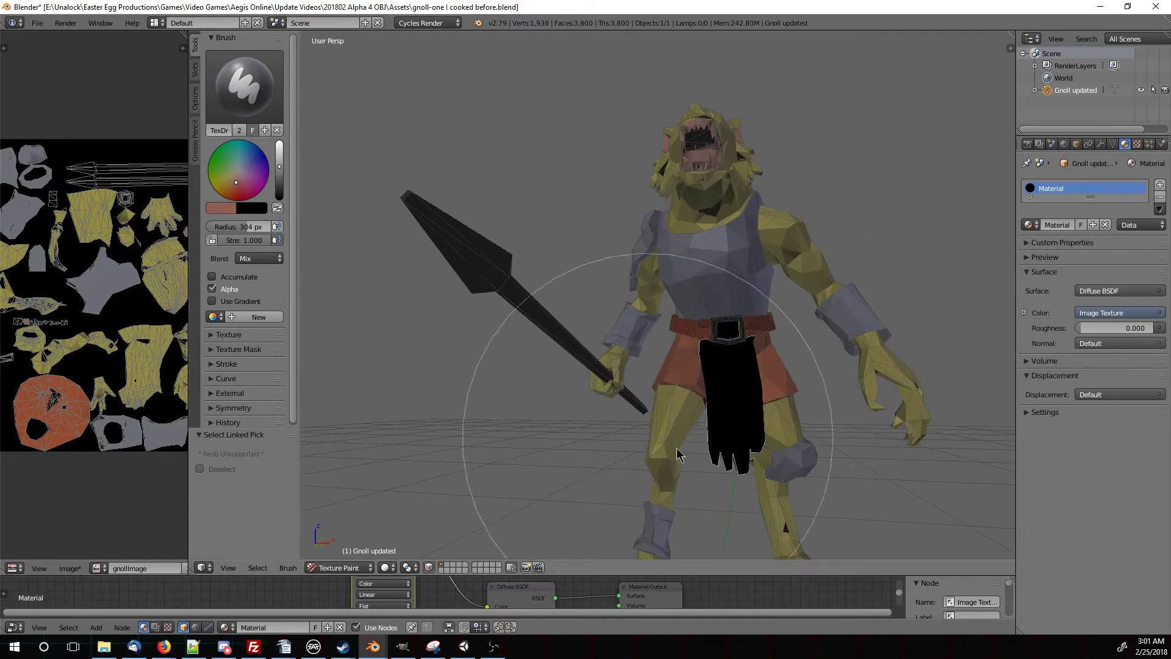
pyautogui.moveTo(731, 356); pyautogui.dragTo(726, 337)
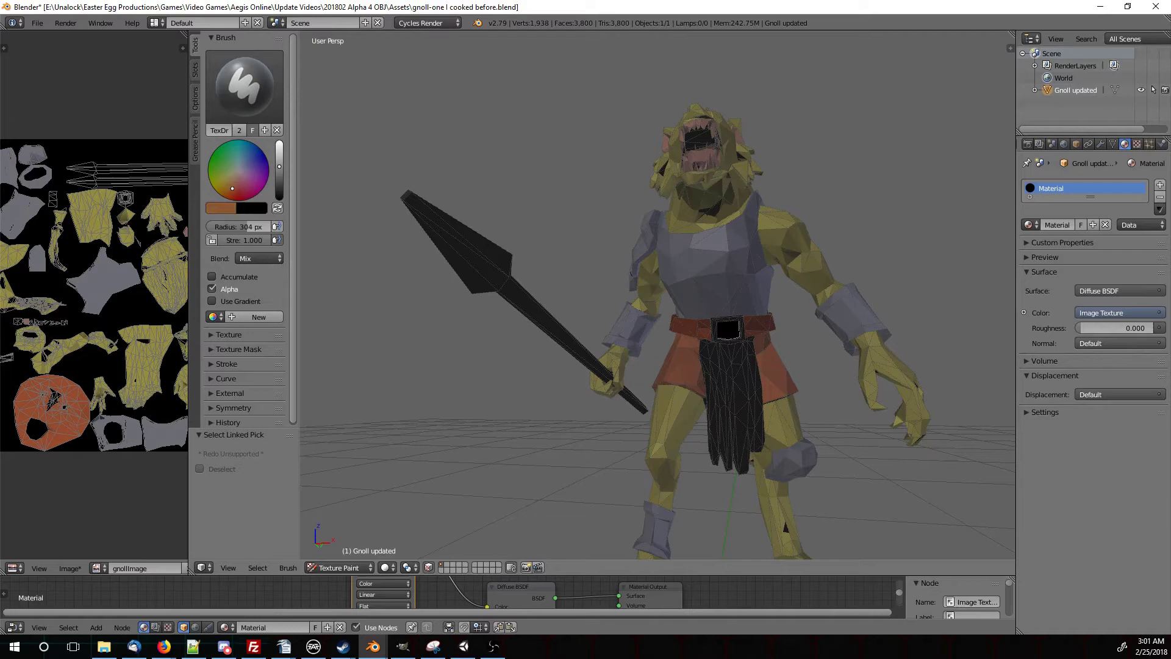
pyautogui.click(280, 176)
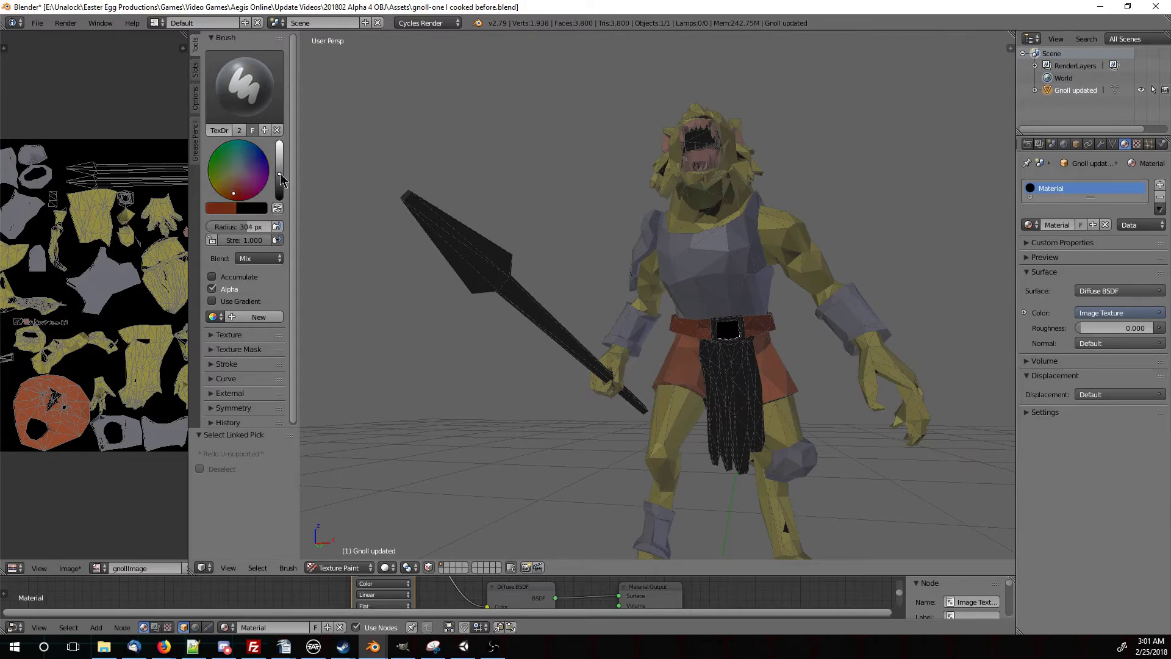
pyautogui.click(726, 402)
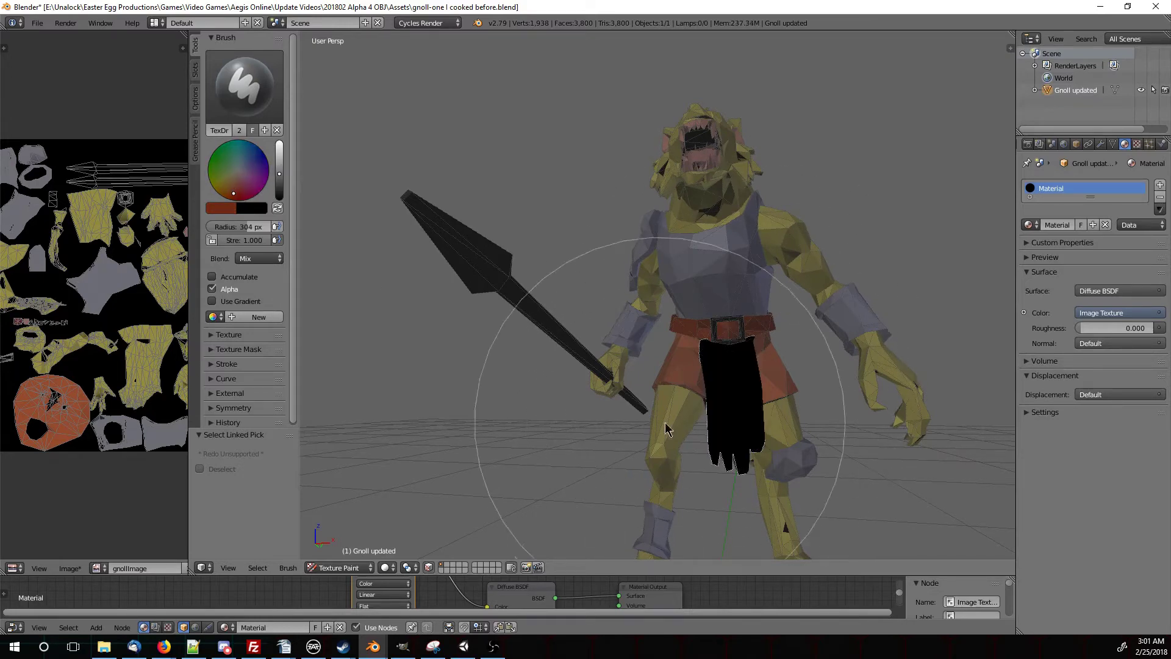
# Change the brush colour to green and paint the selected hanging loincloth below the belt buckle
pyautogui.moveTo(726, 402); pyautogui.dragTo(469, 451, button='middle')
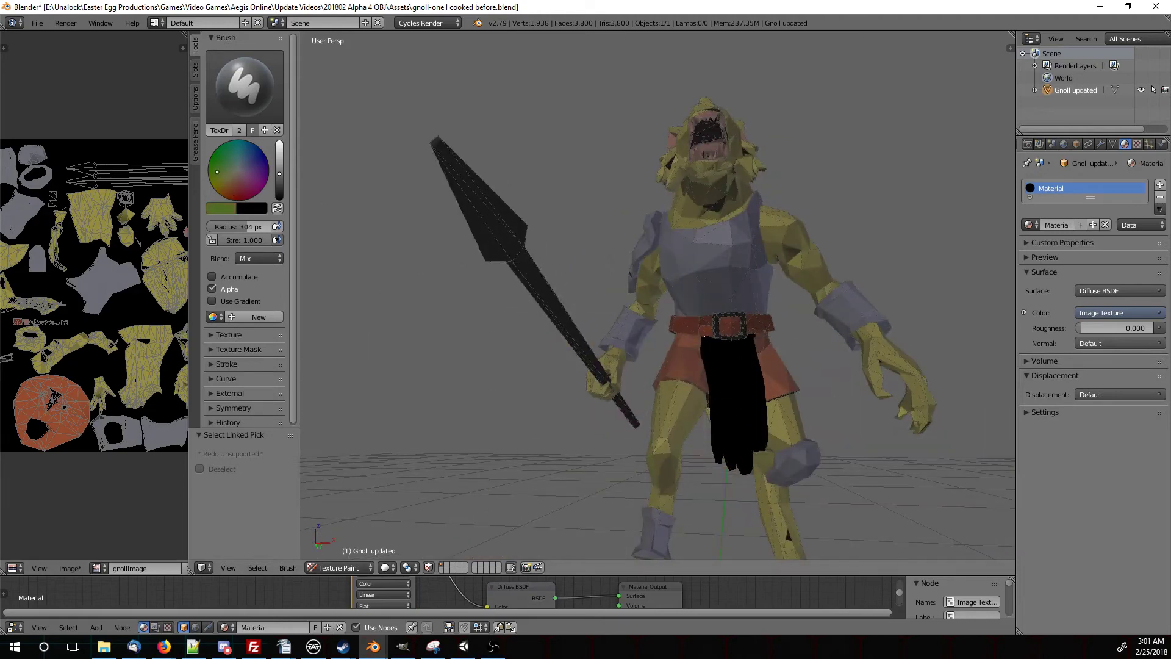
pyautogui.click(729, 397)
pyautogui.moveTo(744, 482)
pyautogui.mouseDown(button='middle')
pyautogui.moveTo(720, 410)
pyautogui.moveTo(549, 417)
pyautogui.moveTo(531, 444)
pyautogui.mouseUp(button='middle')
pyautogui.moveTo(602, 426); pyautogui.dragTo(762, 421, button='middle')
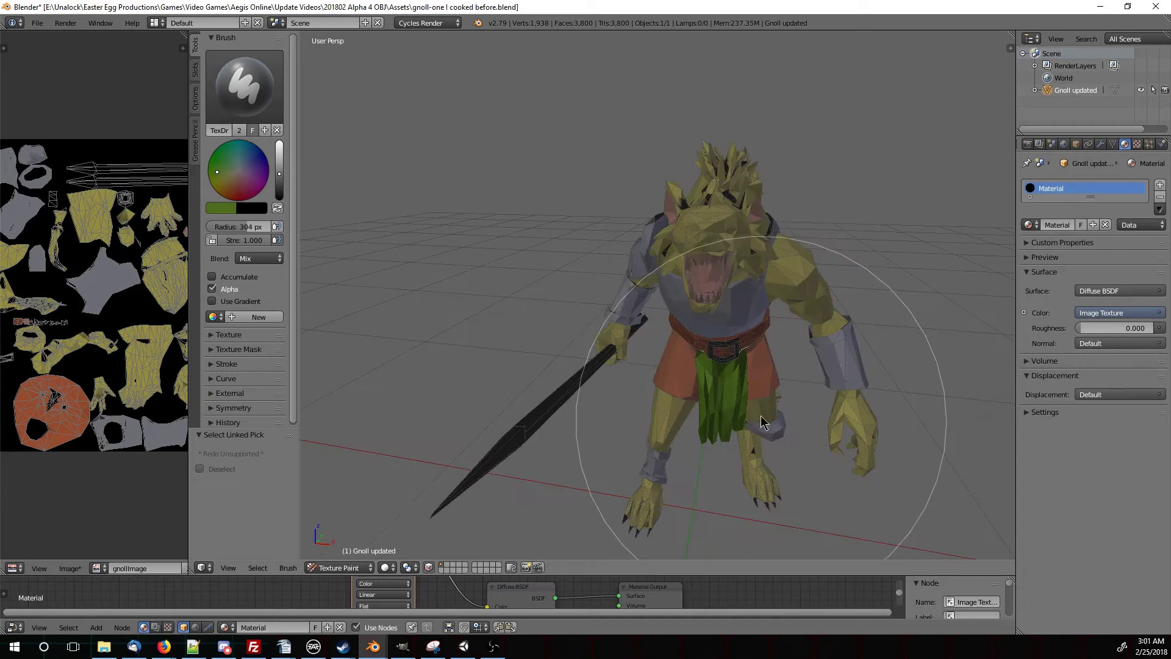
# Change the brush colour to a dark slate blue and select all linked faces of the spear
pyautogui.moveTo(690, 222)
pyautogui.mouseDown(button='middle')
pyautogui.moveTo(602, 236)
pyautogui.moveTo(567, 269)
pyautogui.mouseUp(button='middle')
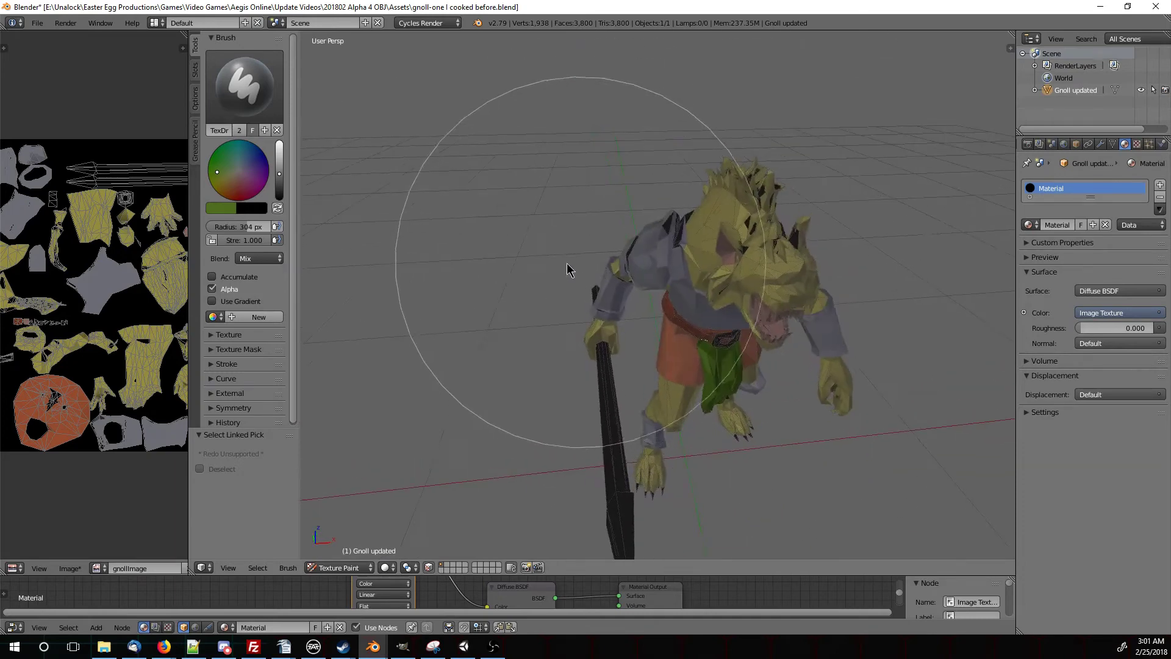
pyautogui.moveTo(650, 342); pyautogui.dragTo(511, 346, button='middle')
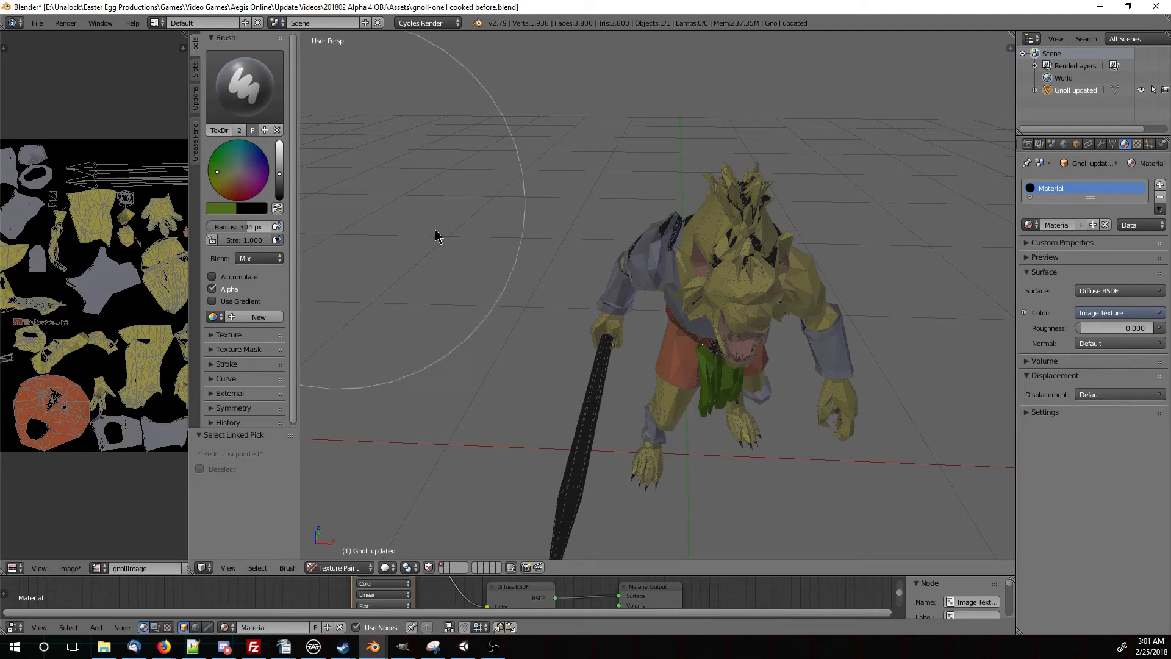
pyautogui.moveTo(661, 310)
pyautogui.mouseDown(button='middle')
pyautogui.moveTo(732, 297)
pyautogui.moveTo(751, 324)
pyautogui.moveTo(734, 323)
pyautogui.moveTo(764, 332)
pyautogui.mouseUp(button='middle')
pyautogui.scroll(-2, 764, 332)
pyautogui.scroll(2, 760, 358)
pyautogui.moveTo(756, 379); pyautogui.dragTo(621, 254, button='middle')
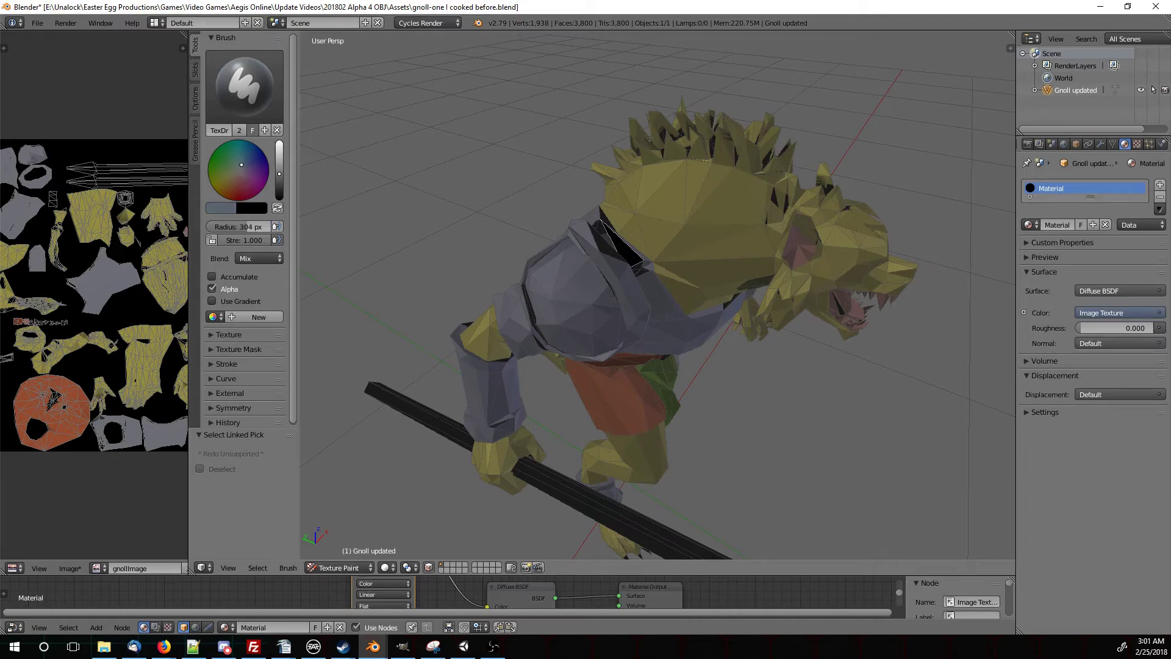
pyautogui.click(284, 177)
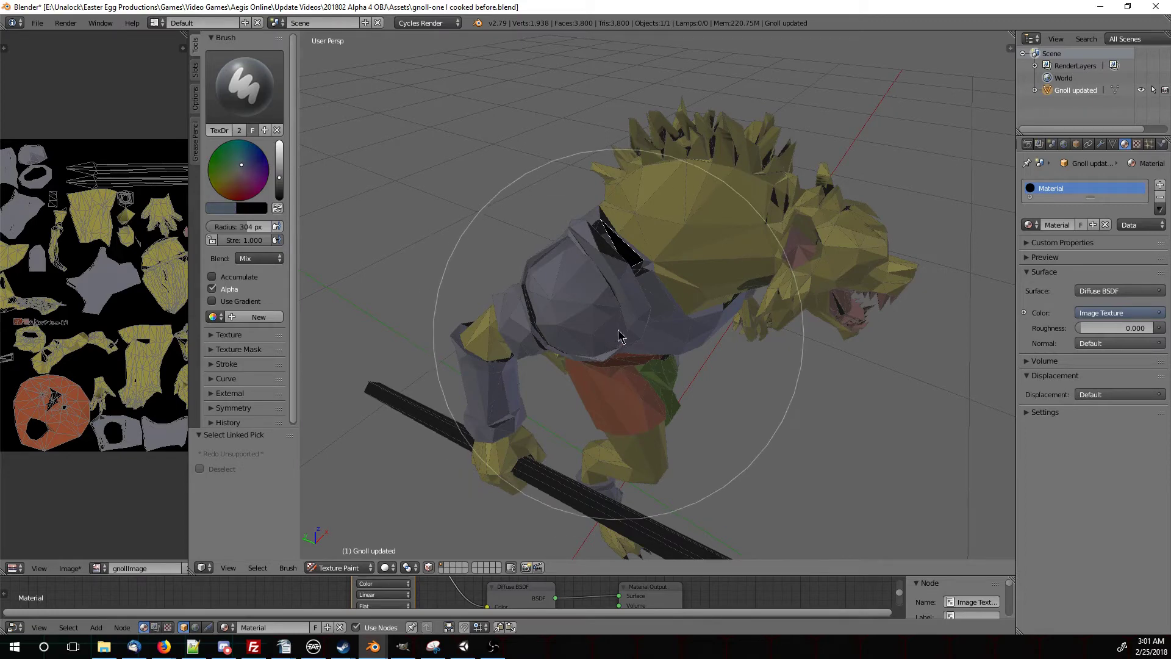
pyautogui.click(557, 498)
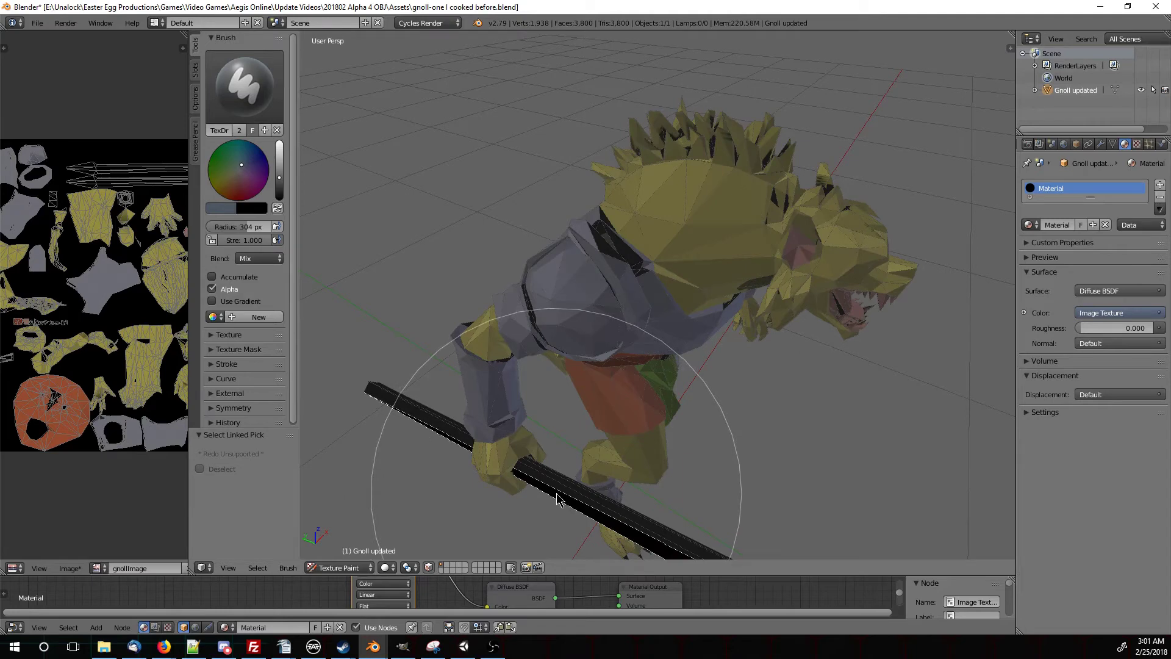
pyautogui.moveTo(575, 483)
pyautogui.mouseDown(button='middle')
pyautogui.moveTo(492, 448)
pyautogui.moveTo(455, 405)
pyautogui.moveTo(437, 419)
pyautogui.moveTo(595, 417)
pyautogui.mouseUp(button='middle')
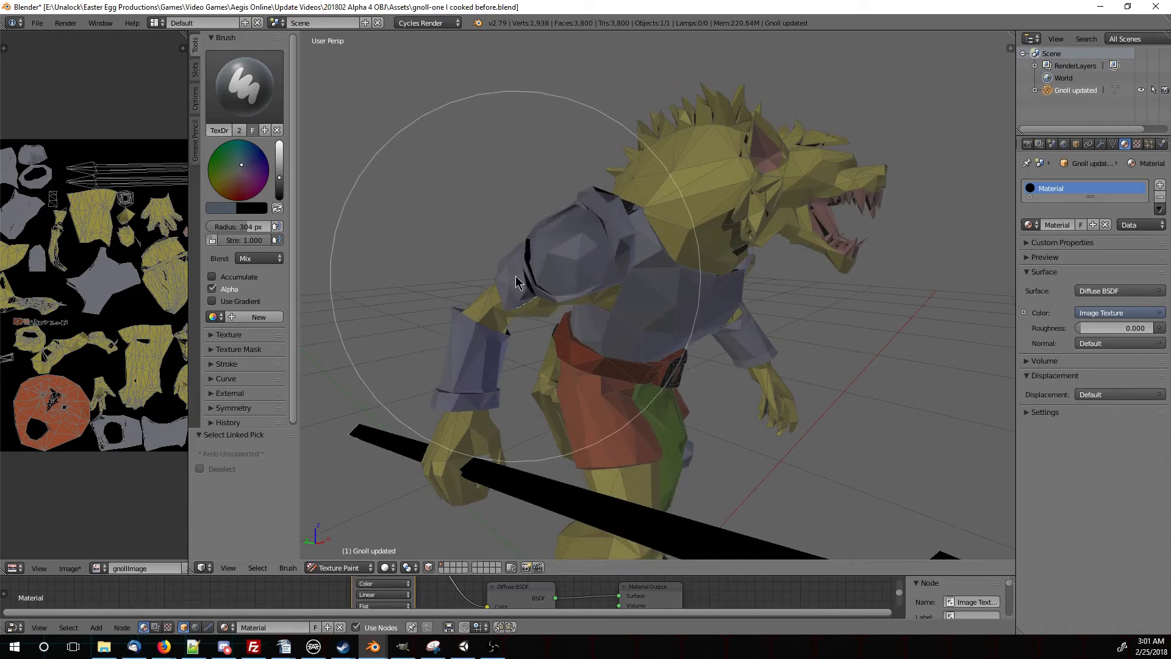
pyautogui.moveTo(661, 327)
pyautogui.mouseDown(button='middle')
pyautogui.moveTo(596, 335)
pyautogui.moveTo(811, 369)
pyautogui.moveTo(684, 262)
pyautogui.moveTo(706, 261)
pyautogui.moveTo(781, 330)
pyautogui.mouseUp(button='middle')
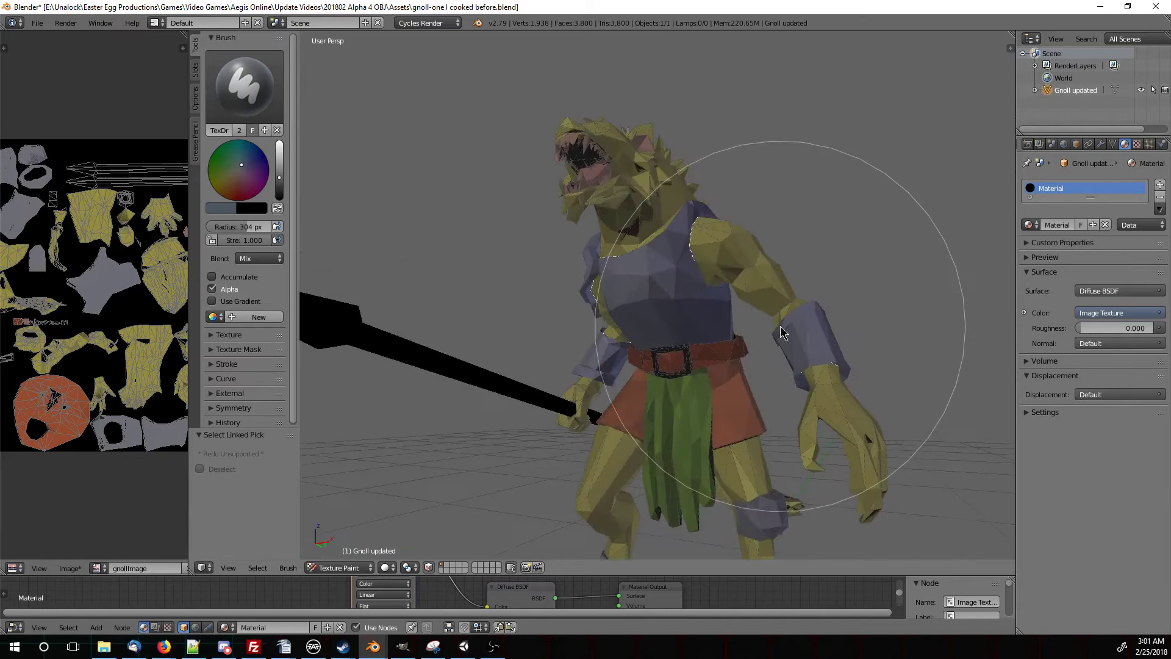
# Paint the selected spear faces dark slate blue, along with the armour pieces
pyautogui.scroll(-4, 783, 332)
pyautogui.moveTo(662, 491)
pyautogui.mouseDown(button='middle')
pyautogui.moveTo(739, 422)
pyautogui.moveTo(598, 434)
pyautogui.mouseUp(button='middle')
pyautogui.moveTo(714, 418)
pyautogui.mouseDown(button='middle')
pyautogui.moveTo(671, 408)
pyautogui.moveTo(669, 418)
pyautogui.moveTo(643, 418)
pyautogui.moveTo(701, 360)
pyautogui.moveTo(717, 412)
pyautogui.moveTo(640, 330)
pyautogui.mouseUp(button='middle')
pyautogui.moveTo(612, 465)
pyautogui.mouseDown()
pyautogui.moveTo(557, 361)
pyautogui.moveTo(515, 455)
pyautogui.moveTo(850, 256)
pyautogui.moveTo(600, 300)
pyautogui.mouseUp()
pyautogui.moveTo(600, 301)
pyautogui.mouseDown(button='middle')
pyautogui.moveTo(578, 423)
pyautogui.moveTo(585, 333)
pyautogui.mouseUp(button='middle')
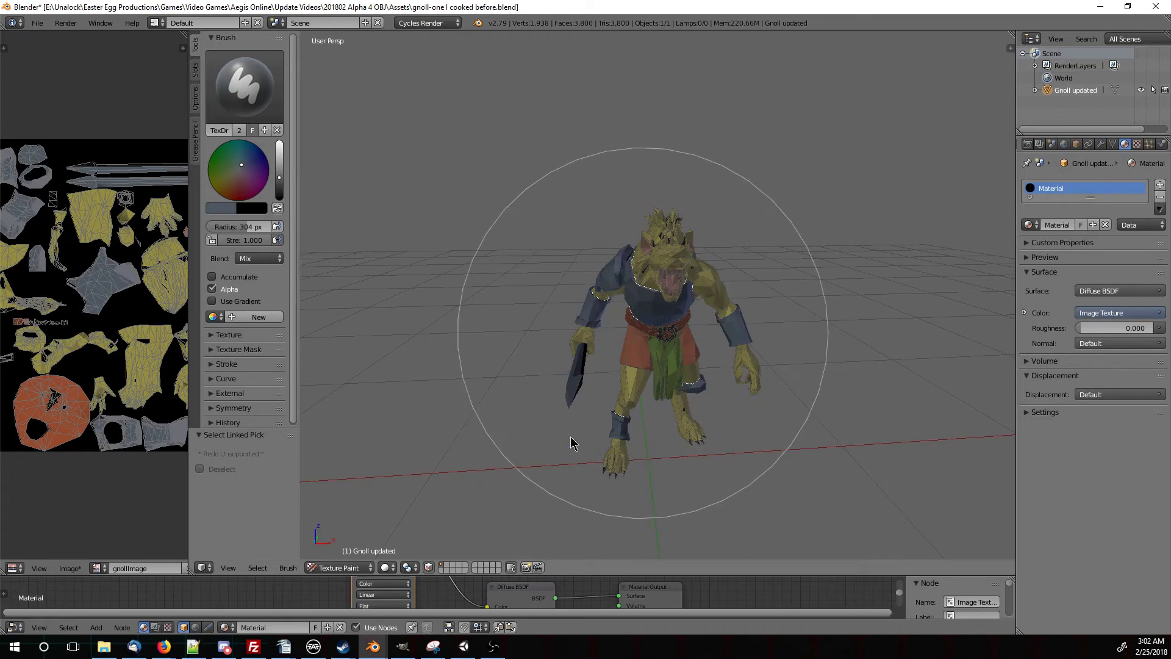
pyautogui.moveTo(607, 335)
pyautogui.mouseDown(button='middle')
pyautogui.moveTo(687, 374)
pyautogui.moveTo(657, 351)
pyautogui.mouseUp(button='middle')
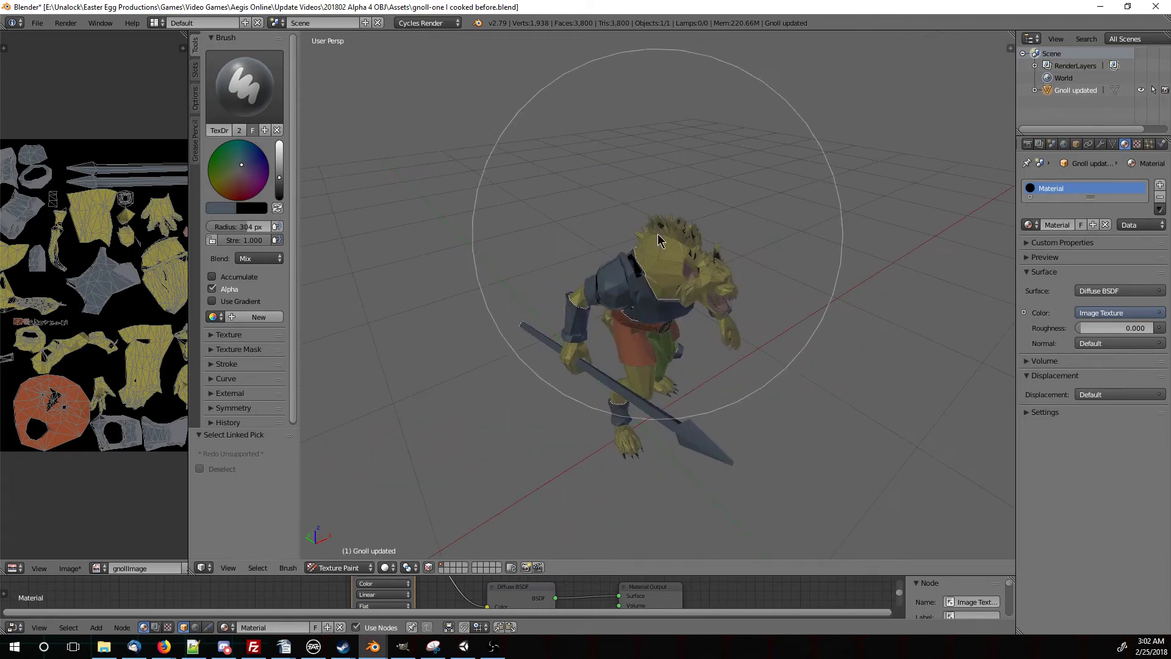
# Select the linked faces of the round shoulder plate on the spear-arm side and paint them dark red
pyautogui.moveTo(638, 229)
pyautogui.mouseDown(button='middle')
pyautogui.moveTo(615, 391)
pyautogui.moveTo(681, 376)
pyautogui.mouseUp(button='middle')
pyautogui.moveTo(604, 444)
pyautogui.mouseDown(button='middle')
pyautogui.moveTo(787, 350)
pyautogui.moveTo(674, 387)
pyautogui.moveTo(692, 312)
pyautogui.moveTo(652, 319)
pyautogui.moveTo(671, 337)
pyautogui.moveTo(644, 293)
pyautogui.moveTo(777, 439)
pyautogui.moveTo(594, 323)
pyautogui.mouseUp(button='middle')
pyautogui.scroll(3, 675, 342)
pyautogui.press('l')
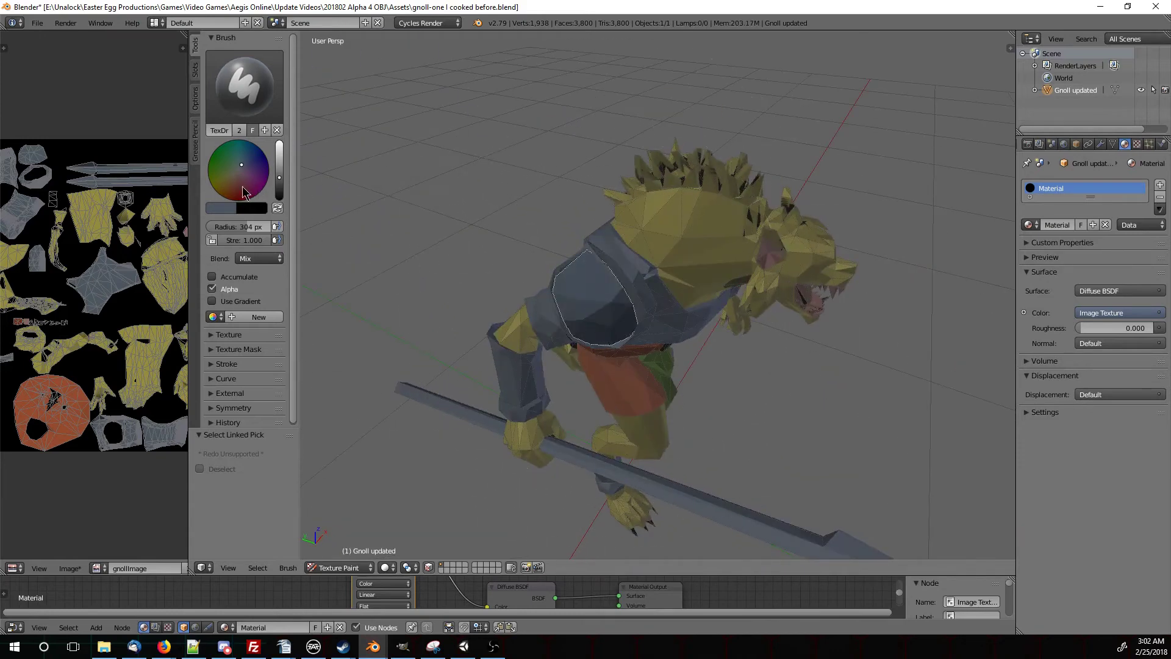
pyautogui.click(588, 386)
pyautogui.moveTo(588, 386)
pyautogui.mouseDown(button='middle')
pyautogui.moveTo(649, 466)
pyautogui.moveTo(743, 470)
pyautogui.moveTo(750, 482)
pyautogui.moveTo(766, 457)
pyautogui.moveTo(816, 465)
pyautogui.moveTo(784, 469)
pyautogui.moveTo(787, 410)
pyautogui.moveTo(822, 418)
pyautogui.moveTo(659, 413)
pyautogui.moveTo(751, 407)
pyautogui.moveTo(797, 423)
pyautogui.moveTo(772, 387)
pyautogui.moveTo(801, 412)
pyautogui.moveTo(802, 377)
pyautogui.moveTo(787, 391)
pyautogui.mouseUp(button='middle')
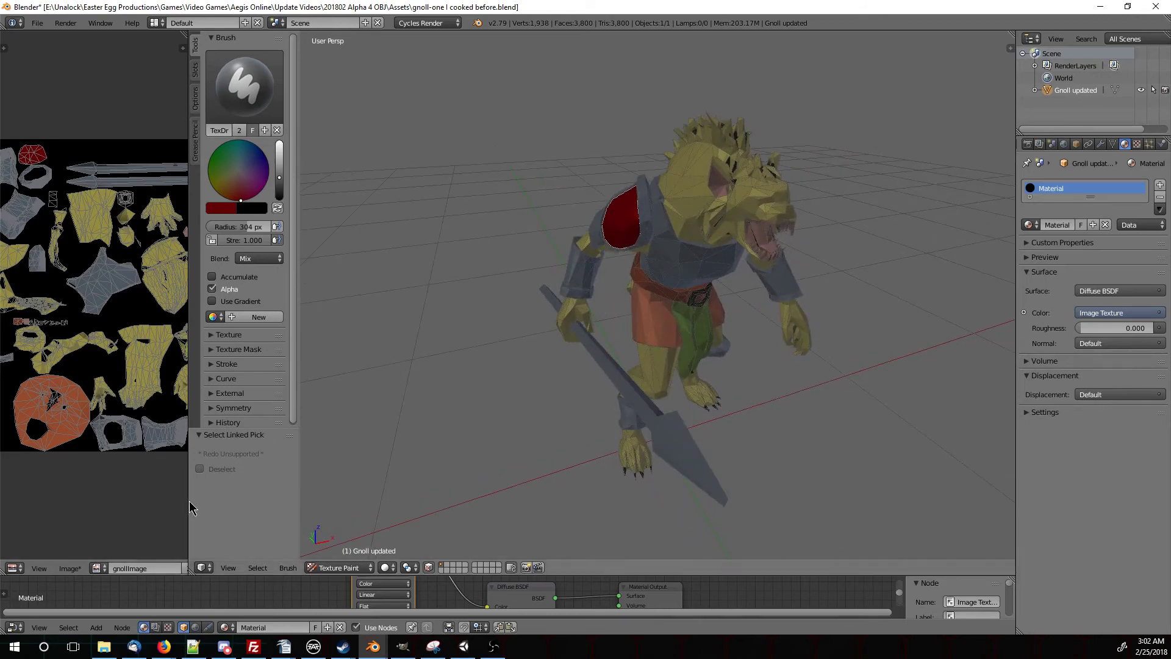
pyautogui.moveTo(191, 508); pyautogui.dragTo(397, 508)
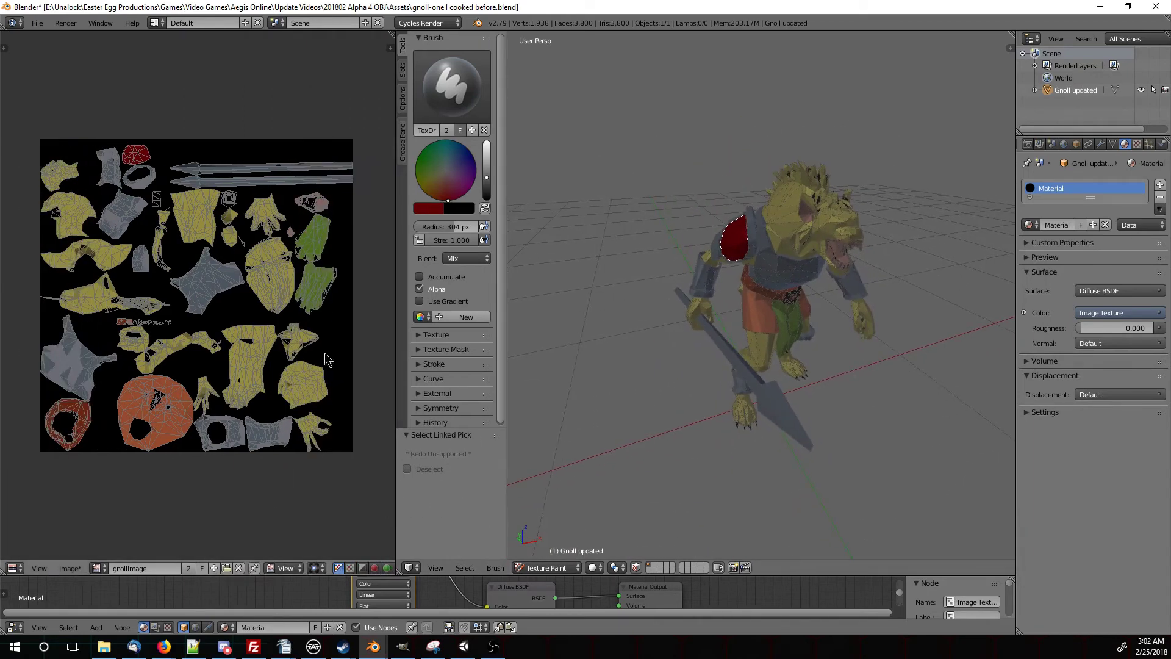
pyautogui.click(70, 570)
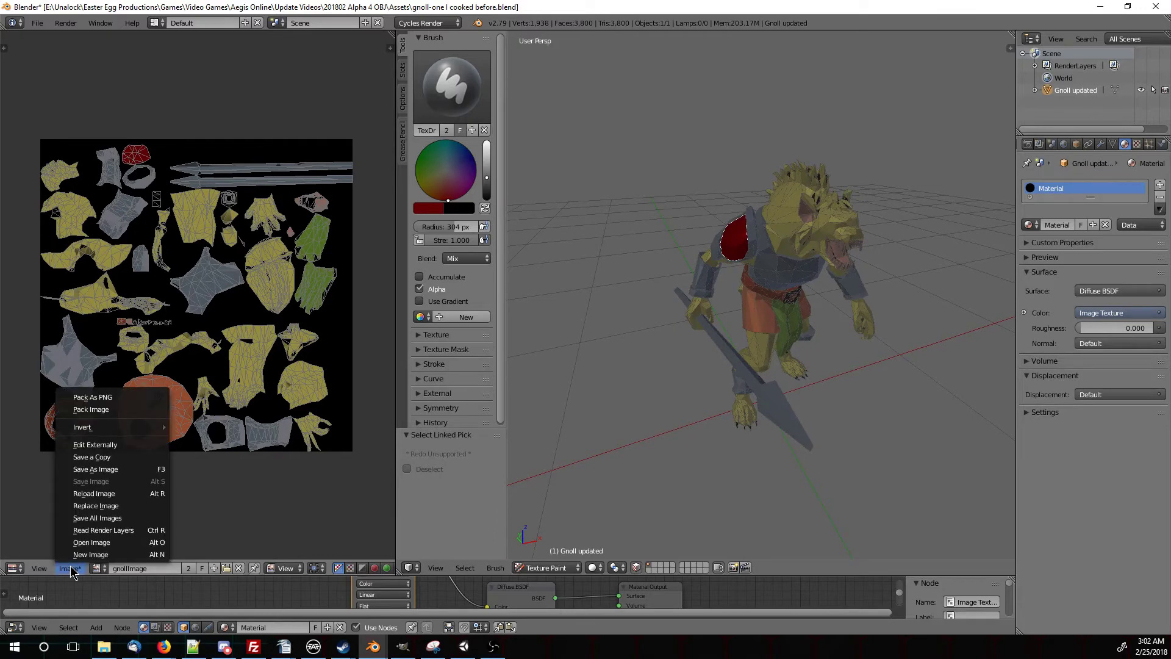
pyautogui.click(127, 470)
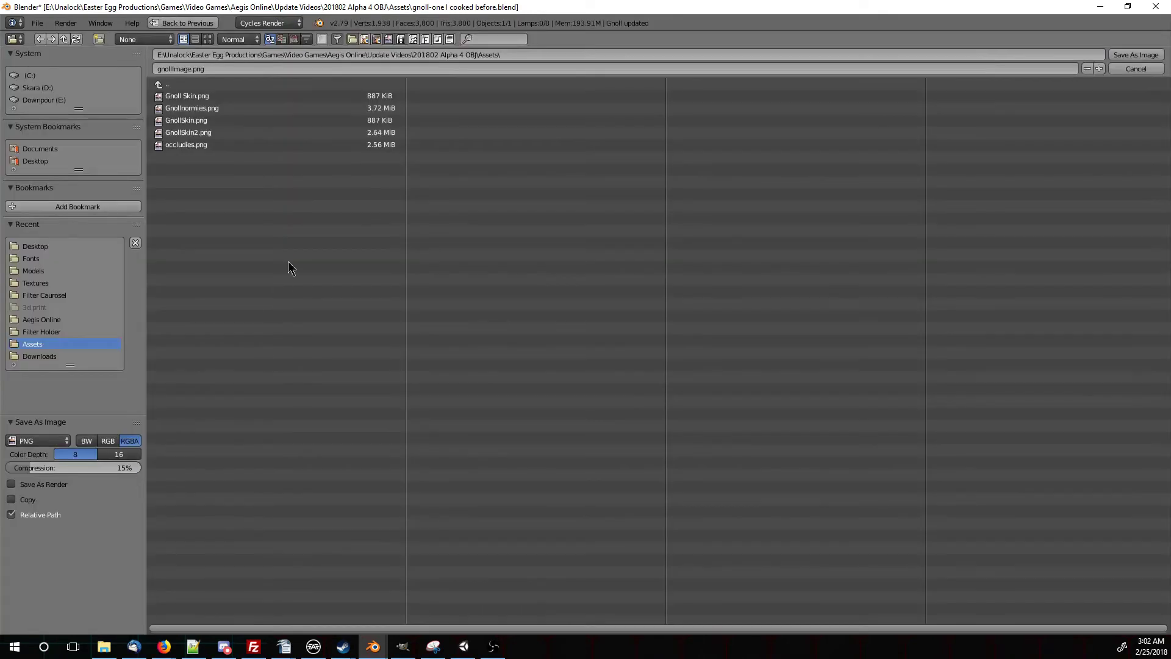
pyautogui.click(173, 69)
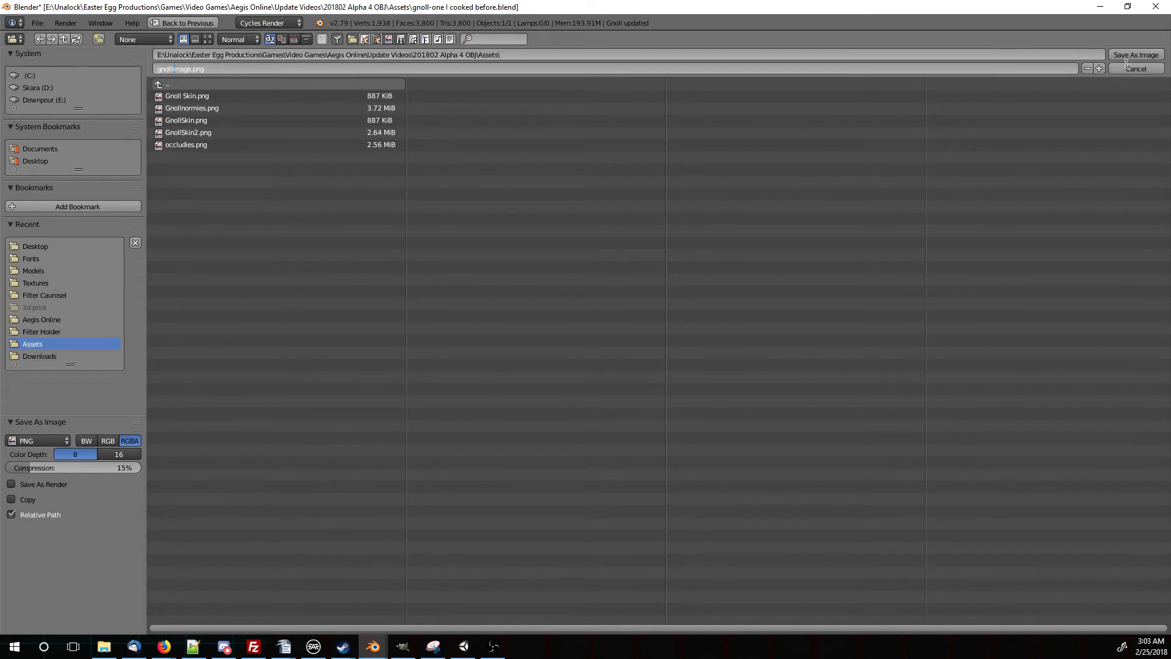
pyautogui.click(1127, 67)
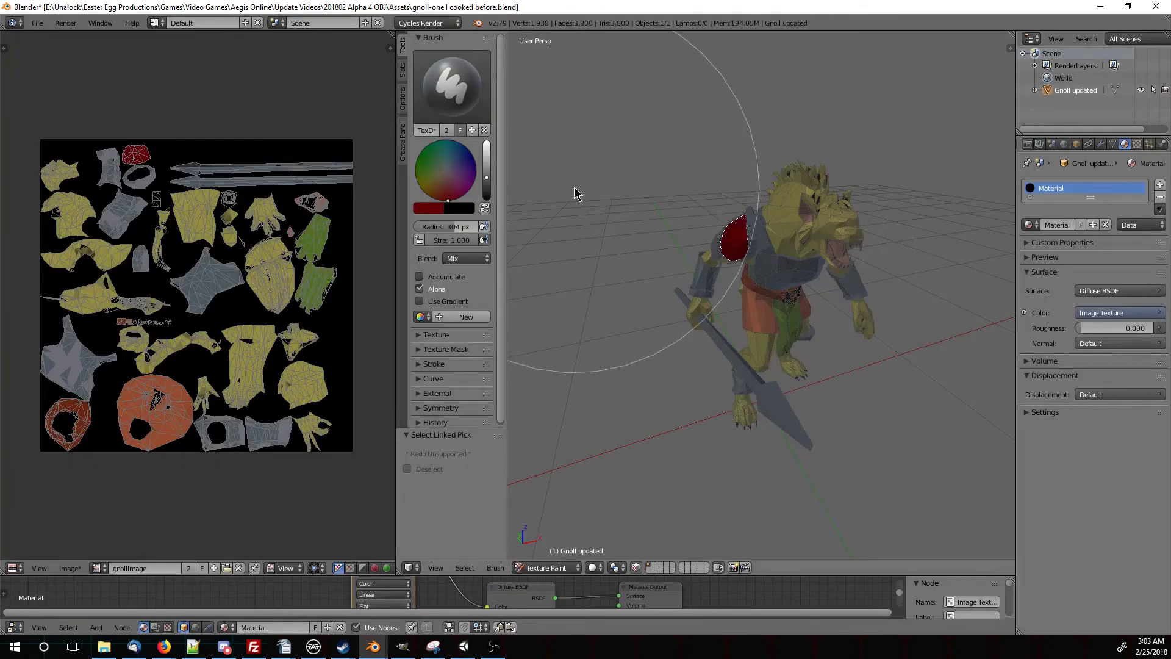
pyautogui.moveTo(575, 189)
pyautogui.mouseDown(button='middle')
pyautogui.moveTo(716, 324)
pyautogui.moveTo(765, 329)
pyautogui.mouseUp(button='middle')
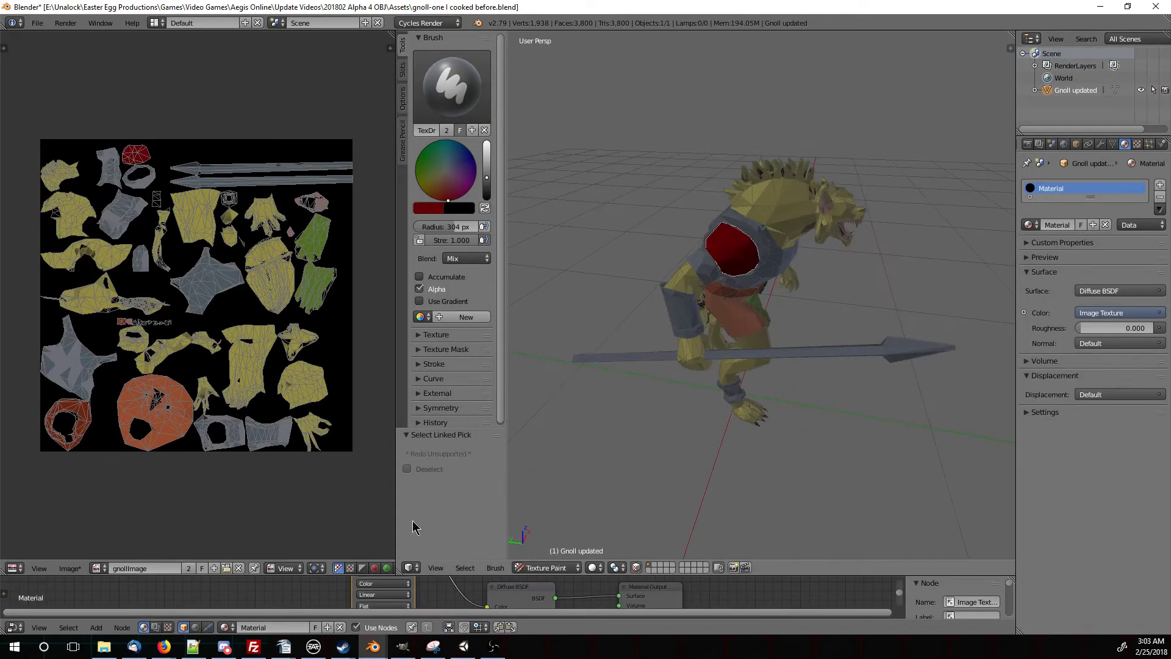
pyautogui.moveTo(396, 527); pyautogui.dragTo(322, 527)
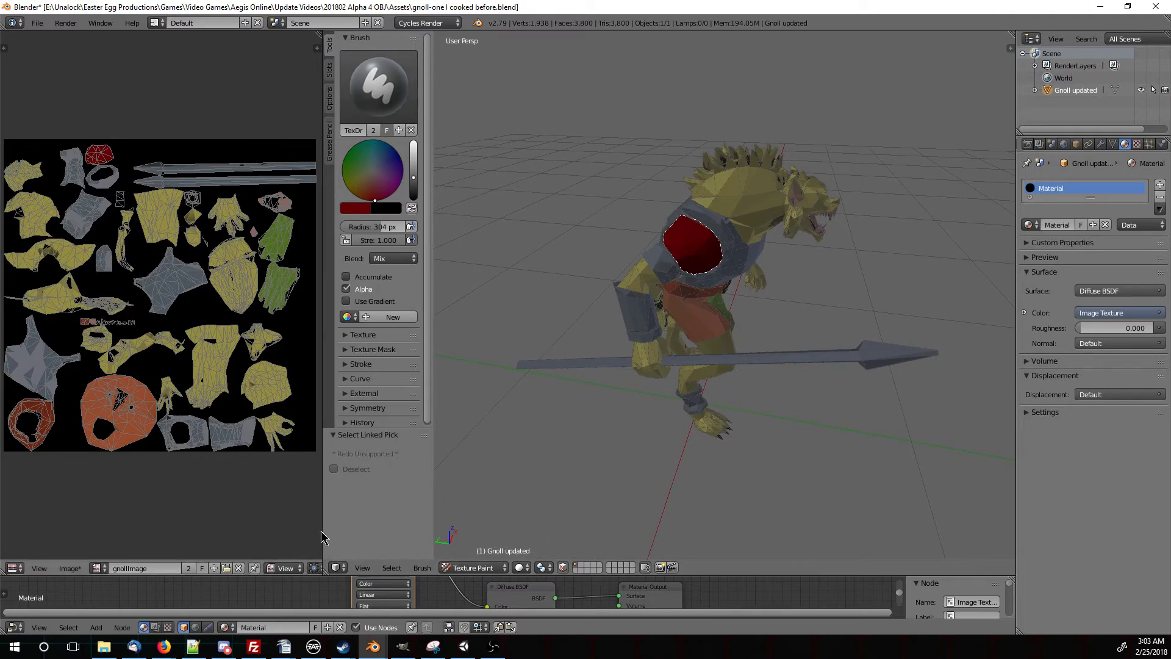
pyautogui.moveTo(321, 537); pyautogui.dragTo(208, 530)
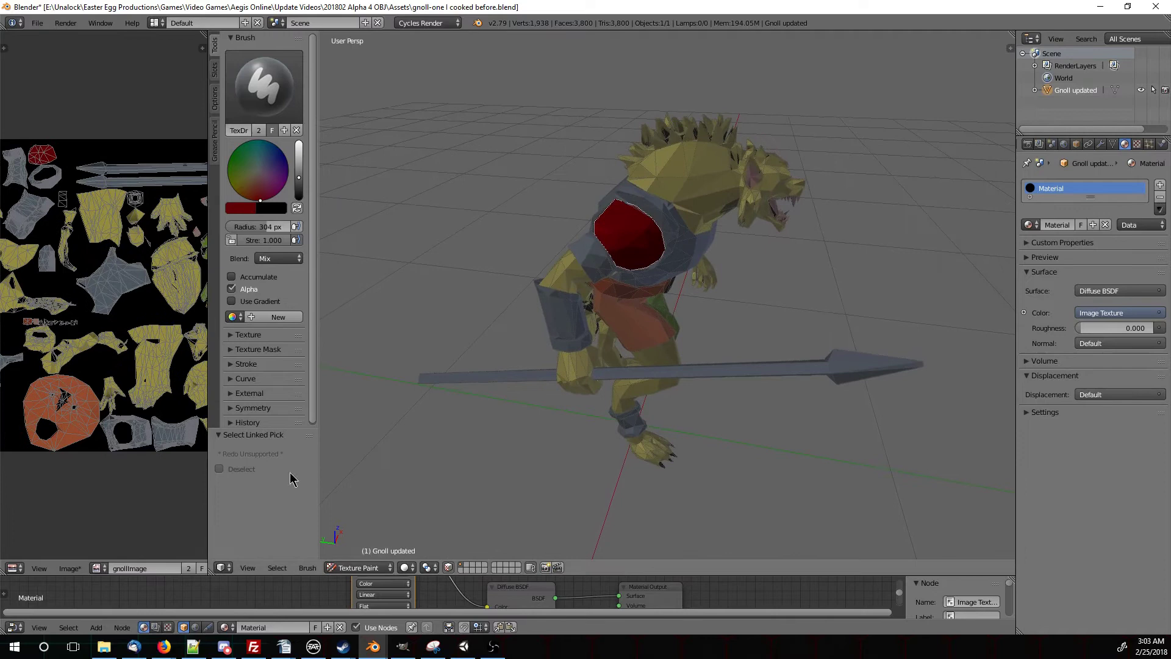
# Add a new texture paint brush named Tex Test and widen the brush settings area so its labels are readable
pyautogui.scroll(3, 604, 342)
pyautogui.moveTo(602, 314)
pyautogui.mouseDown(button='middle')
pyautogui.moveTo(604, 340)
pyautogui.moveTo(649, 327)
pyautogui.moveTo(596, 332)
pyautogui.moveTo(614, 392)
pyautogui.mouseUp(button='middle')
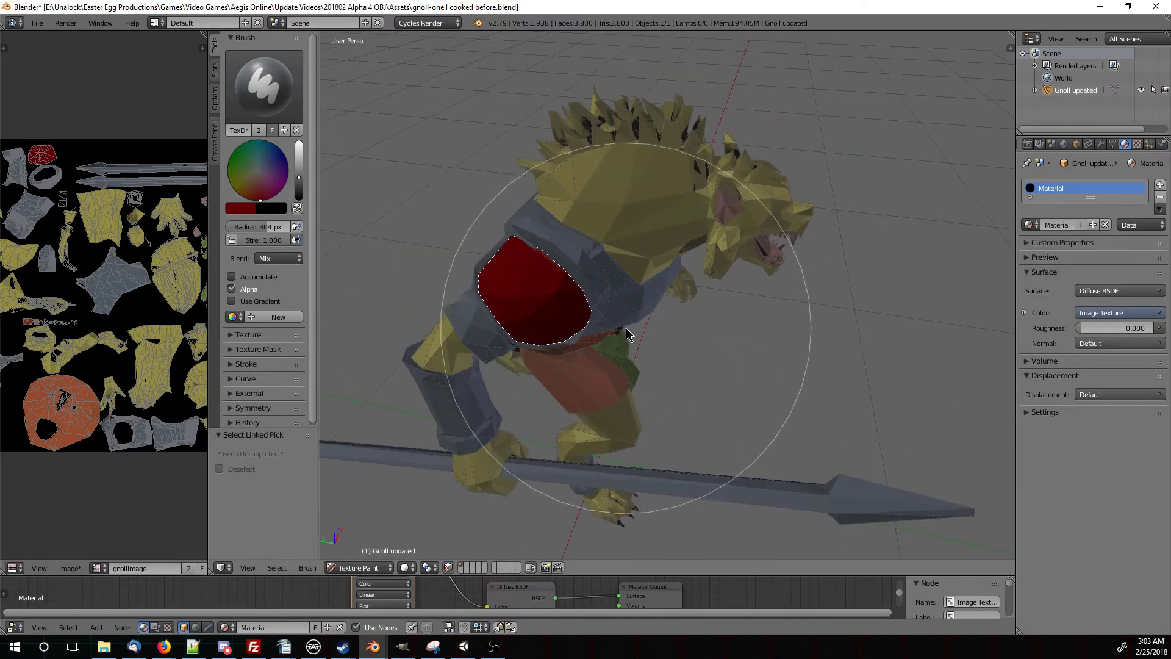
pyautogui.click(261, 94)
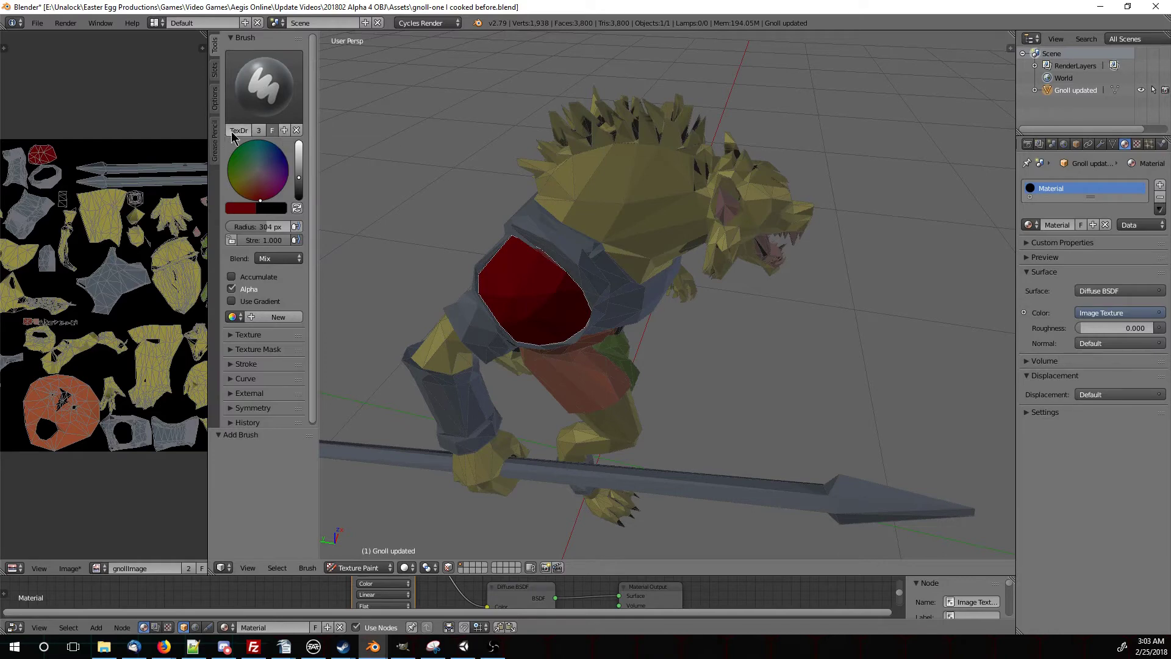
pyautogui.click(263, 91)
pyautogui.click(533, 158)
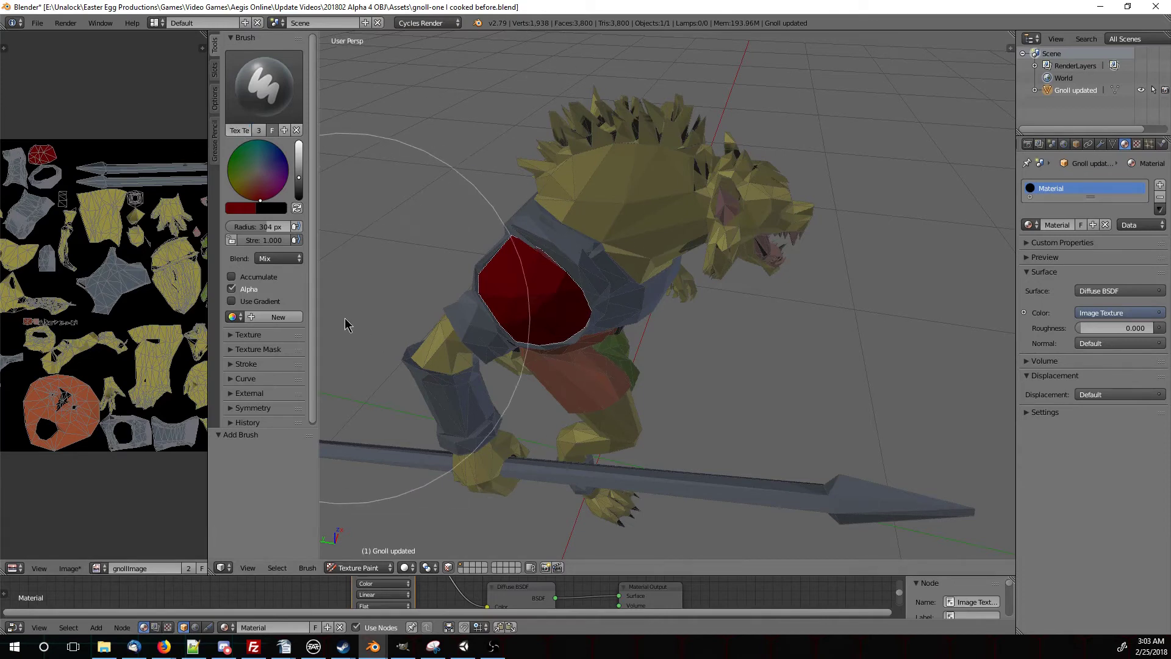
pyautogui.moveTo(318, 333); pyautogui.dragTo(372, 334)
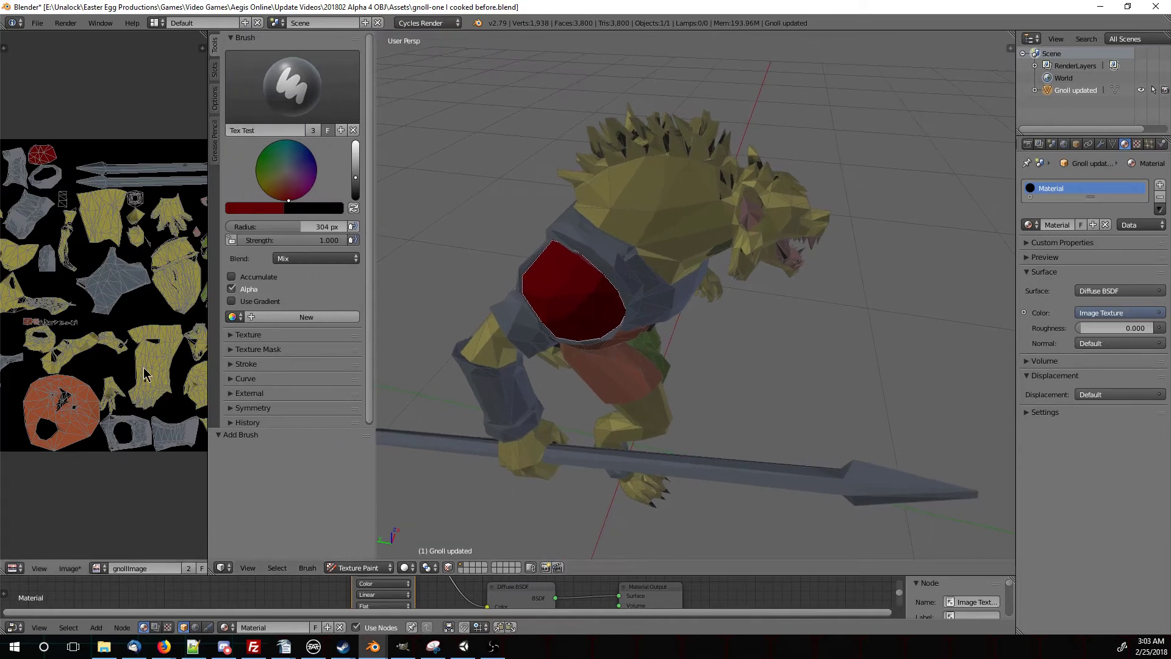
pyautogui.moveTo(208, 369); pyautogui.dragTo(166, 369)
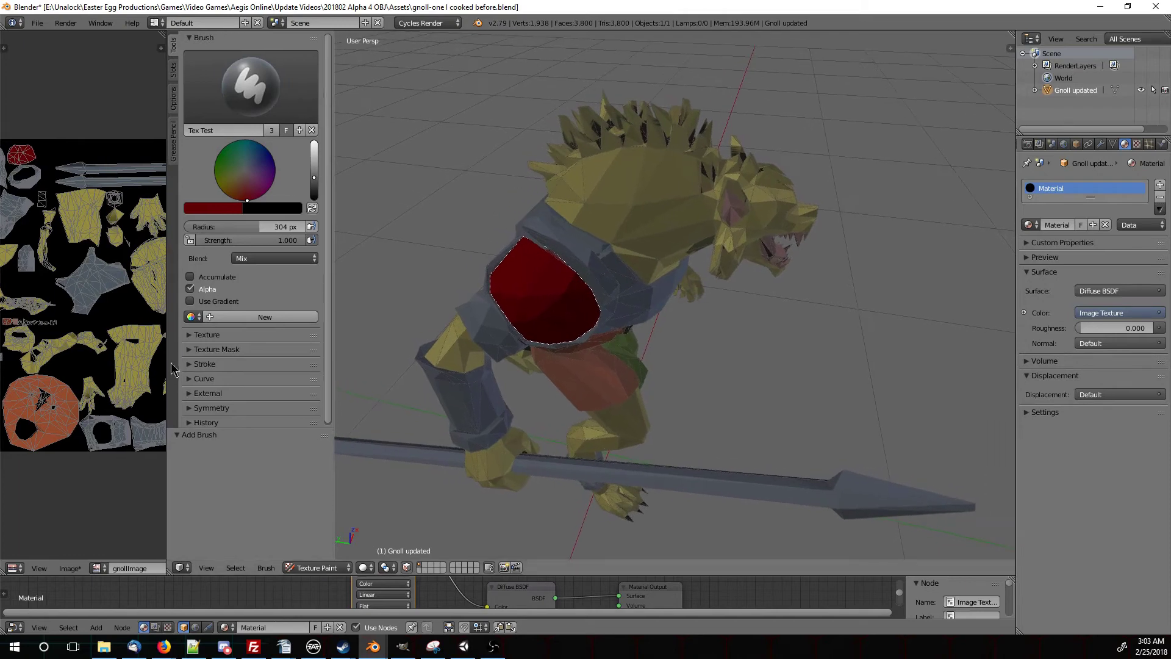
# Expand the brush's Stroke settings and reduce the brush radius to 40 px over the red shoulder plate
pyautogui.moveTo(557, 378); pyautogui.dragTo(651, 375, button='middle')
pyautogui.scroll(4, 651, 375)
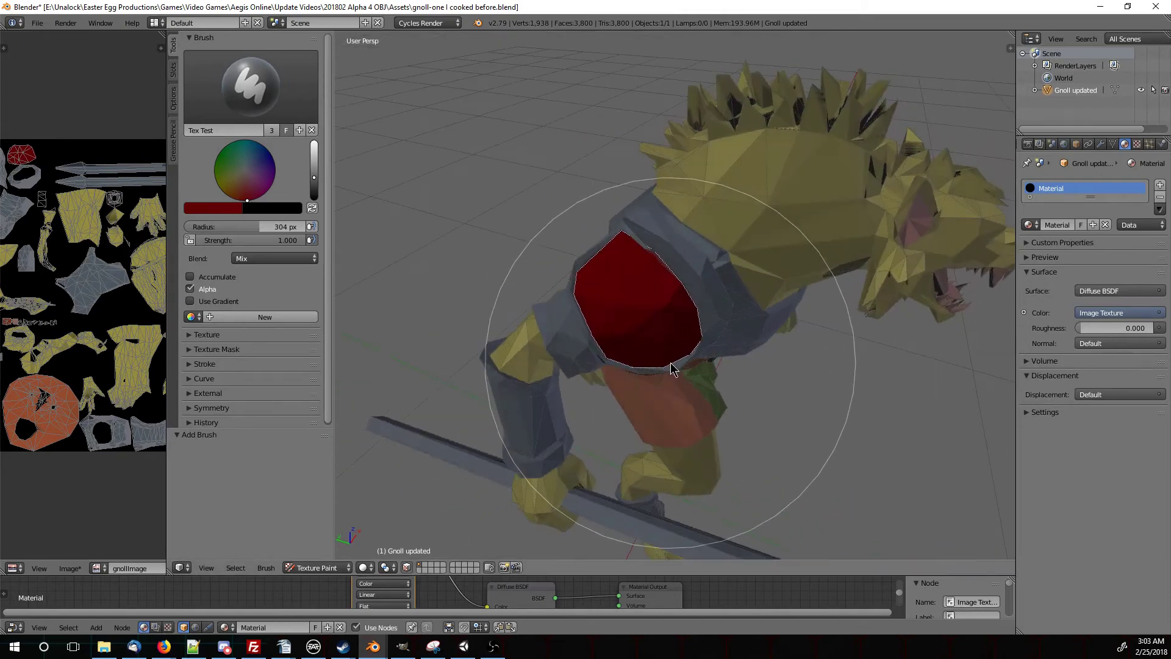
pyautogui.scroll(3, 657, 367)
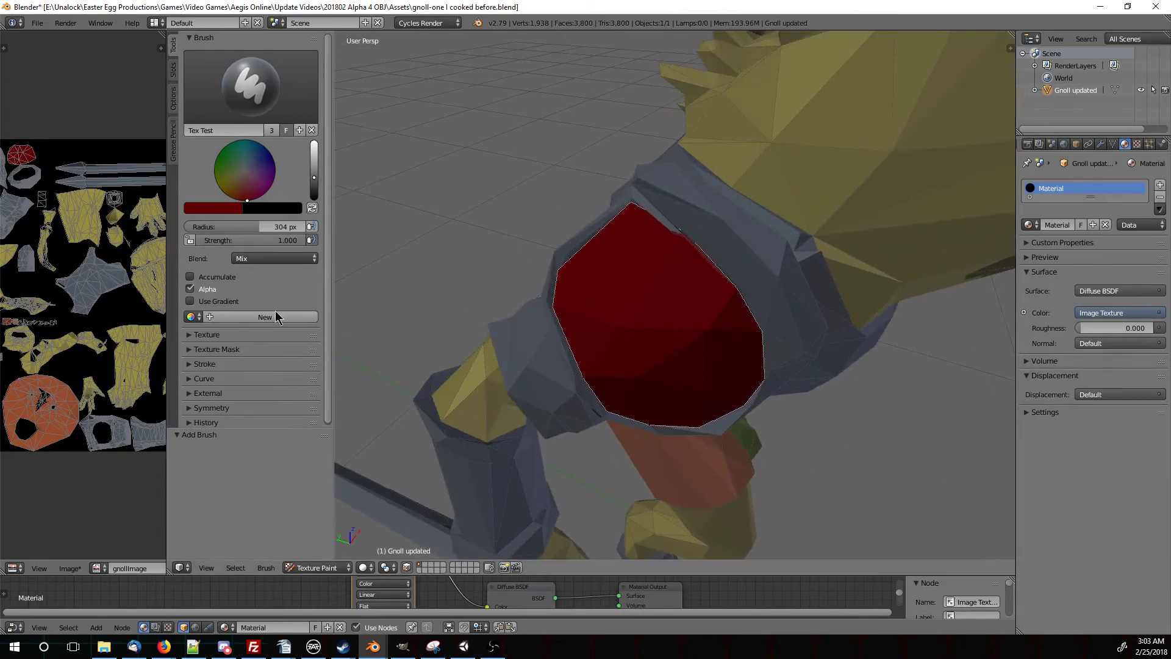
pyautogui.scroll(-1, 211, 305)
pyautogui.click(185, 354)
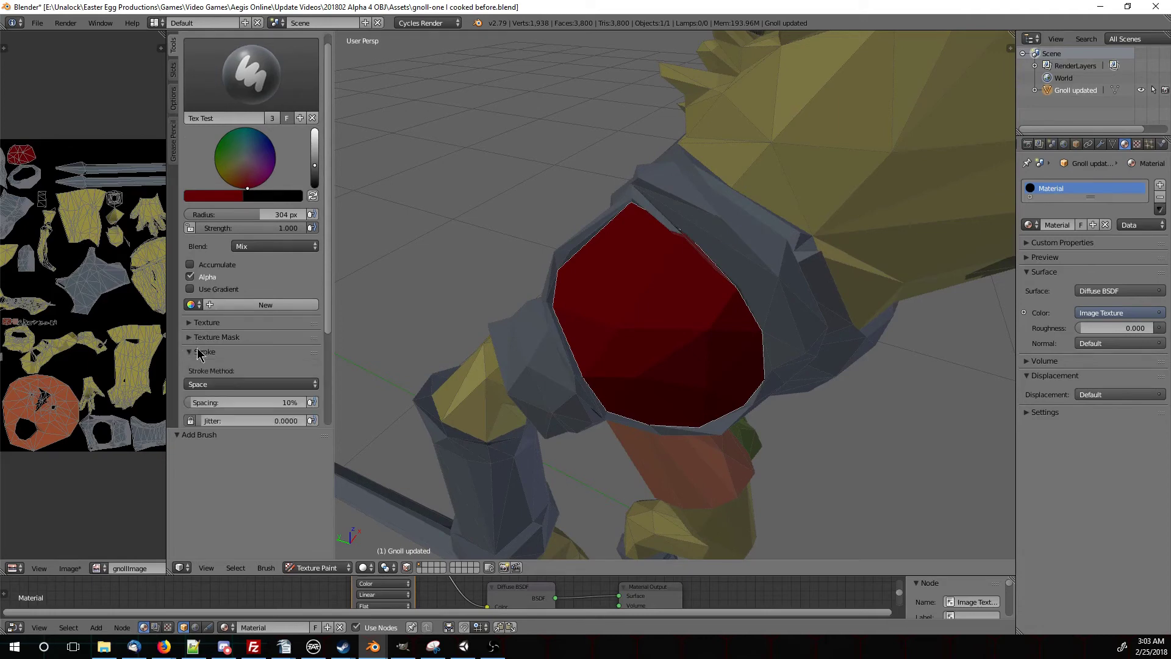
pyautogui.scroll(-5, 201, 354)
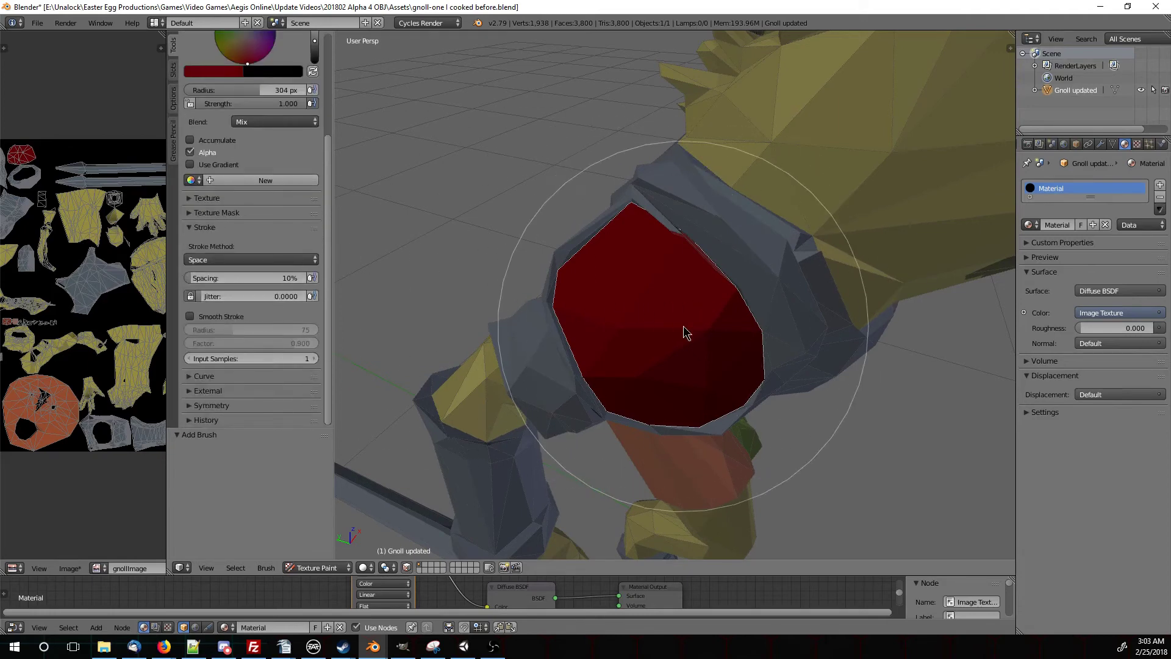
pyautogui.press('f')
pyautogui.click(599, 339)
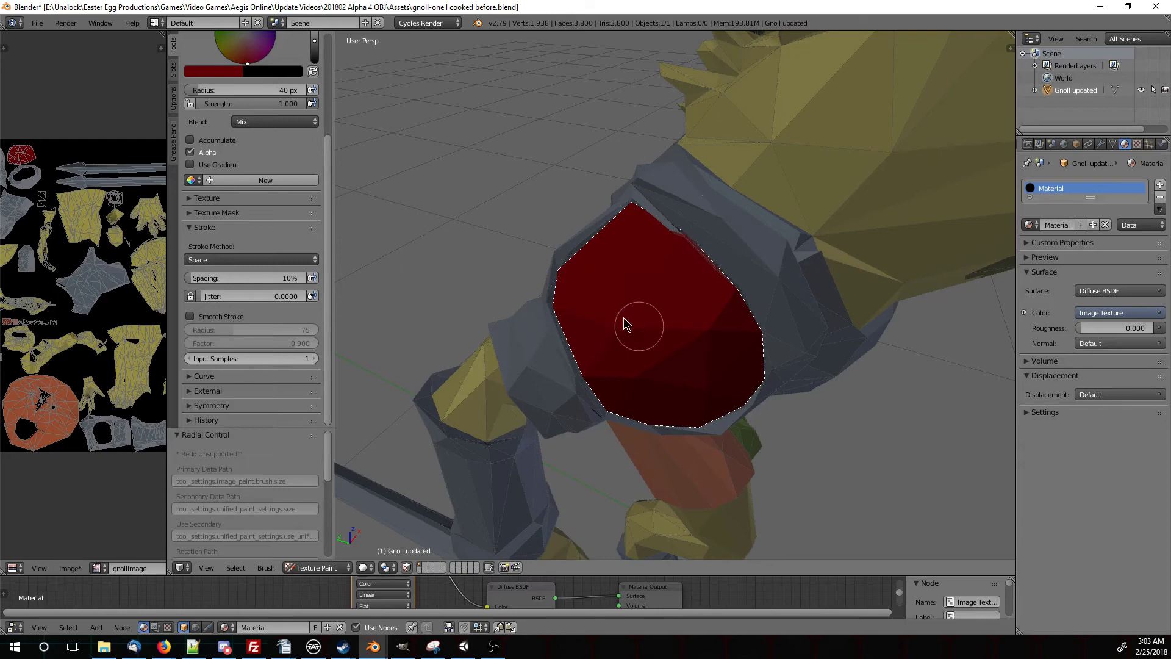
# Try a brown and a blue stroke on the red shoulder plate, undoing each one
pyautogui.scroll(4, 258, 106)
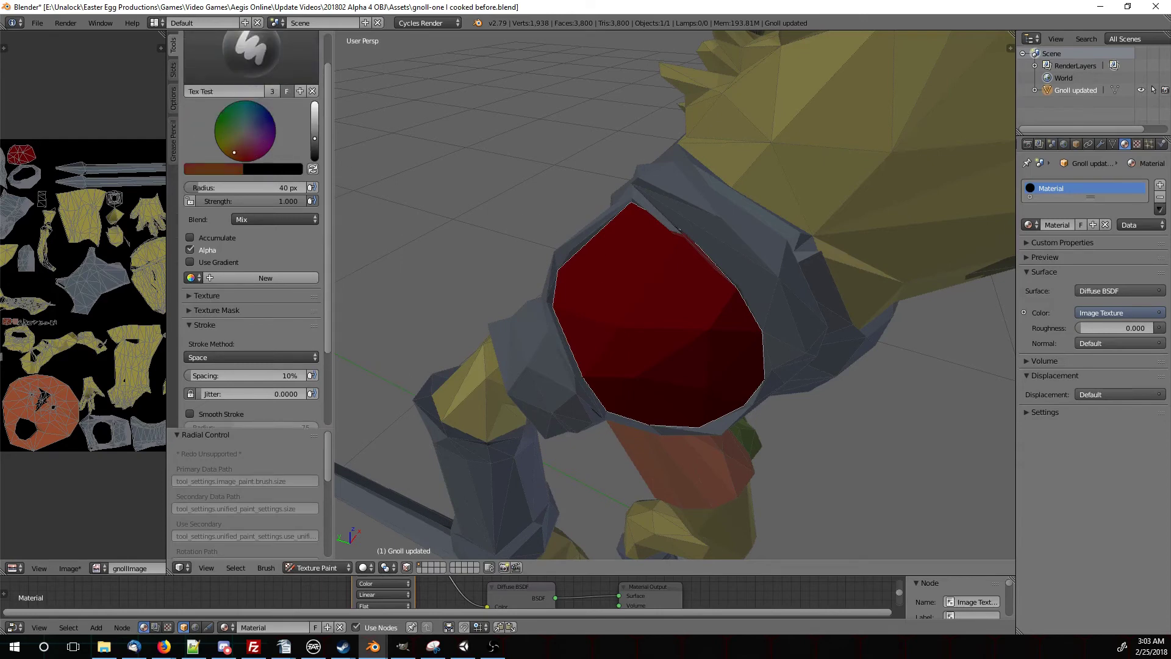
pyautogui.moveTo(636, 339)
pyautogui.mouseDown()
pyautogui.moveTo(651, 310)
pyautogui.moveTo(685, 343)
pyautogui.mouseUp()
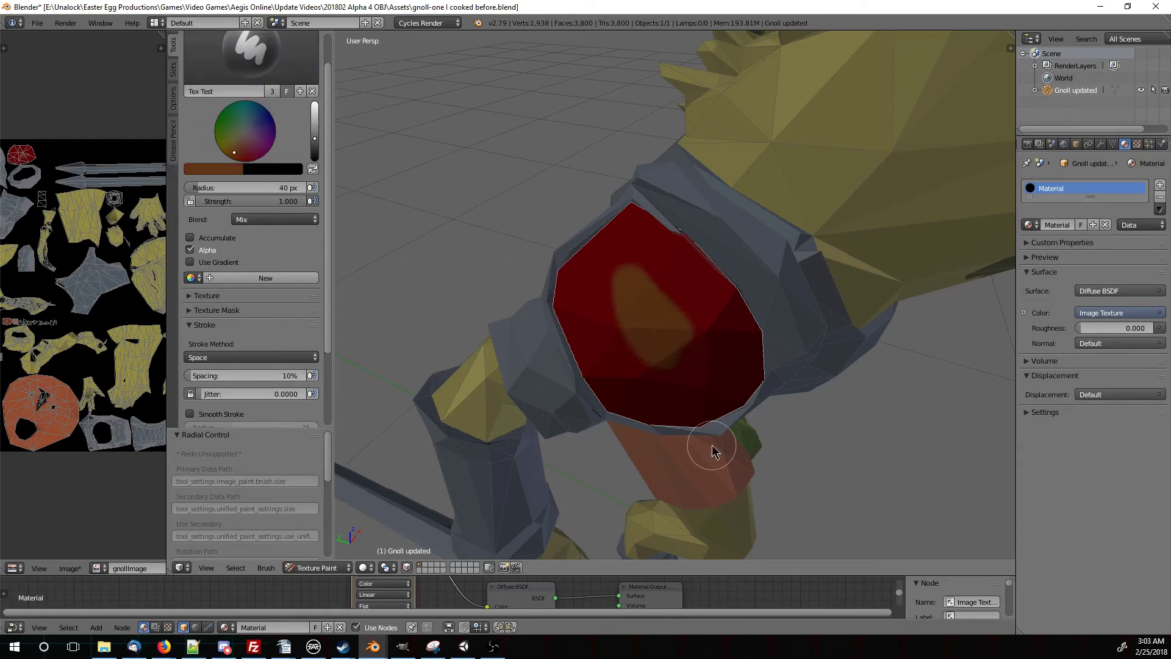
pyautogui.hotkey('ctrl', 'z')
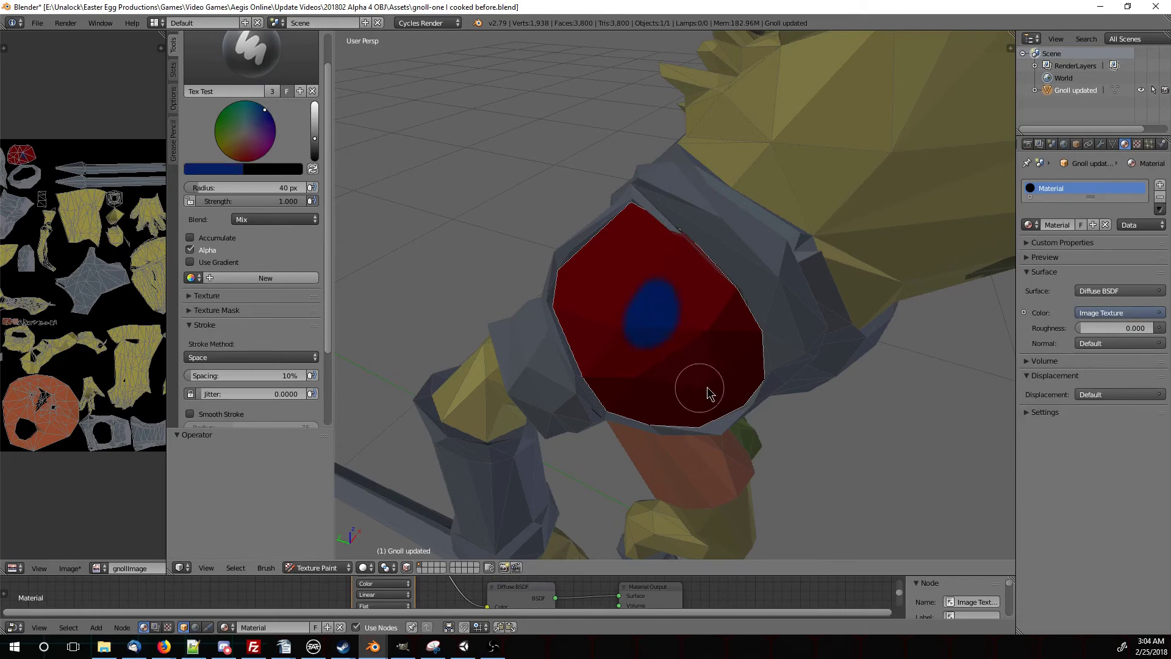
pyautogui.hotkey('ctrl', 'z')
# Set the brush jitter to 2.0000 and its radius to 13 px, test a scattered blue stroke on the shoulder plate and undo it
pyautogui.scroll(2, 640, 286)
pyautogui.scroll(2, 656, 335)
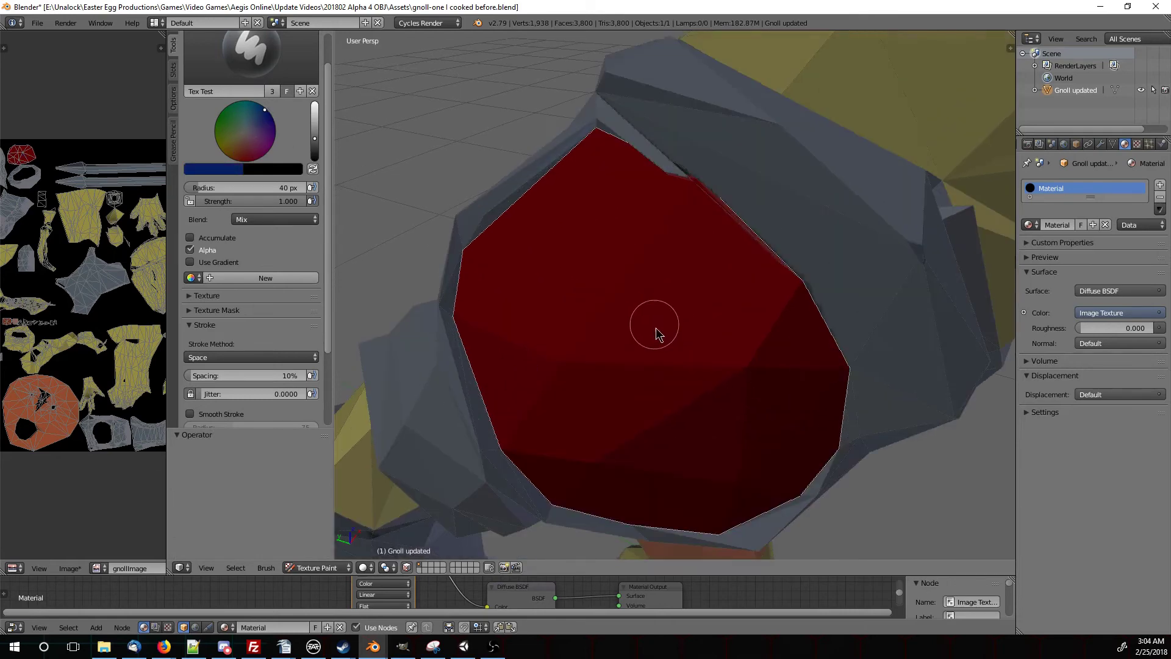
pyautogui.scroll(-2, 657, 334)
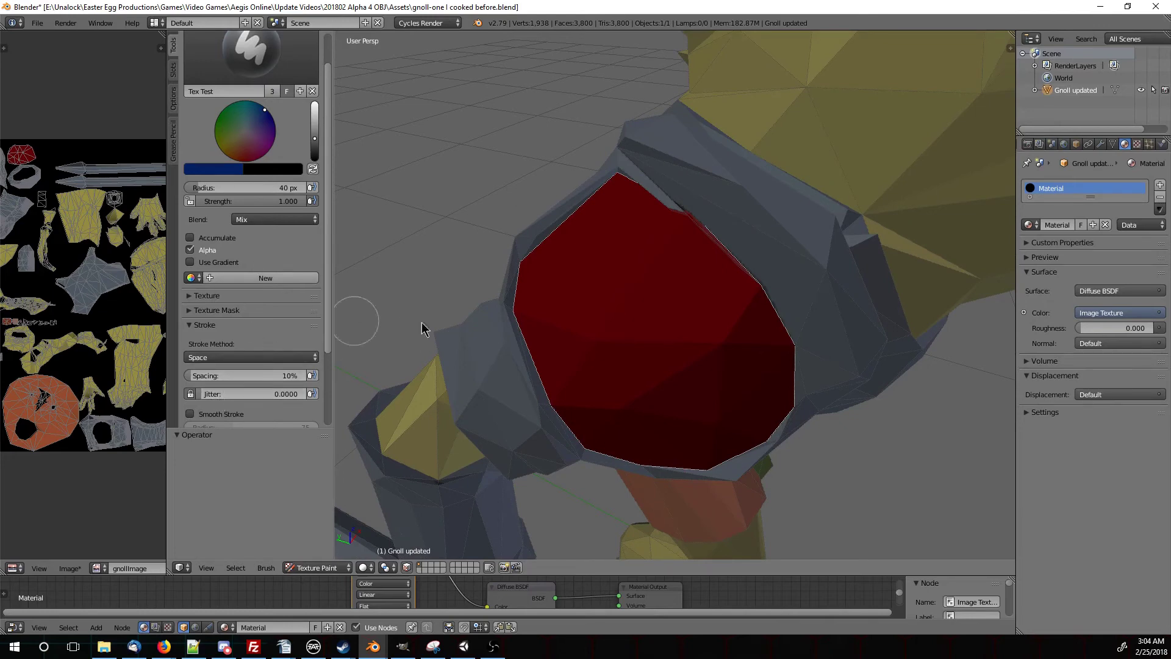
pyautogui.press('f')
pyautogui.click(635, 357)
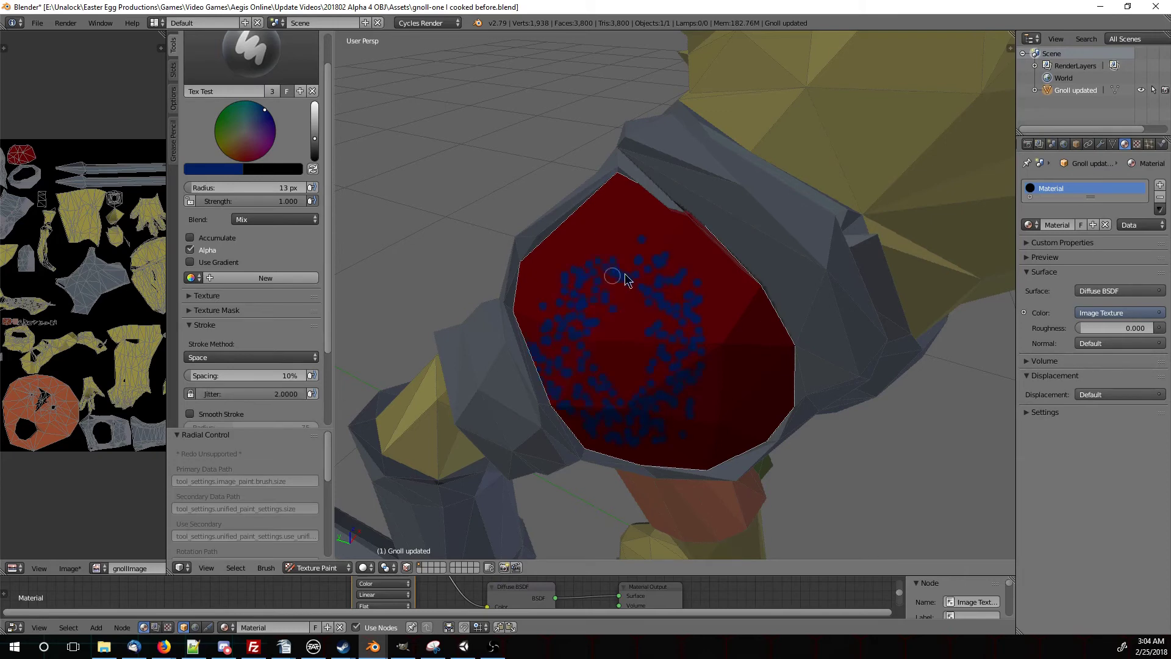
pyautogui.hotkey('ctrl', 'z')
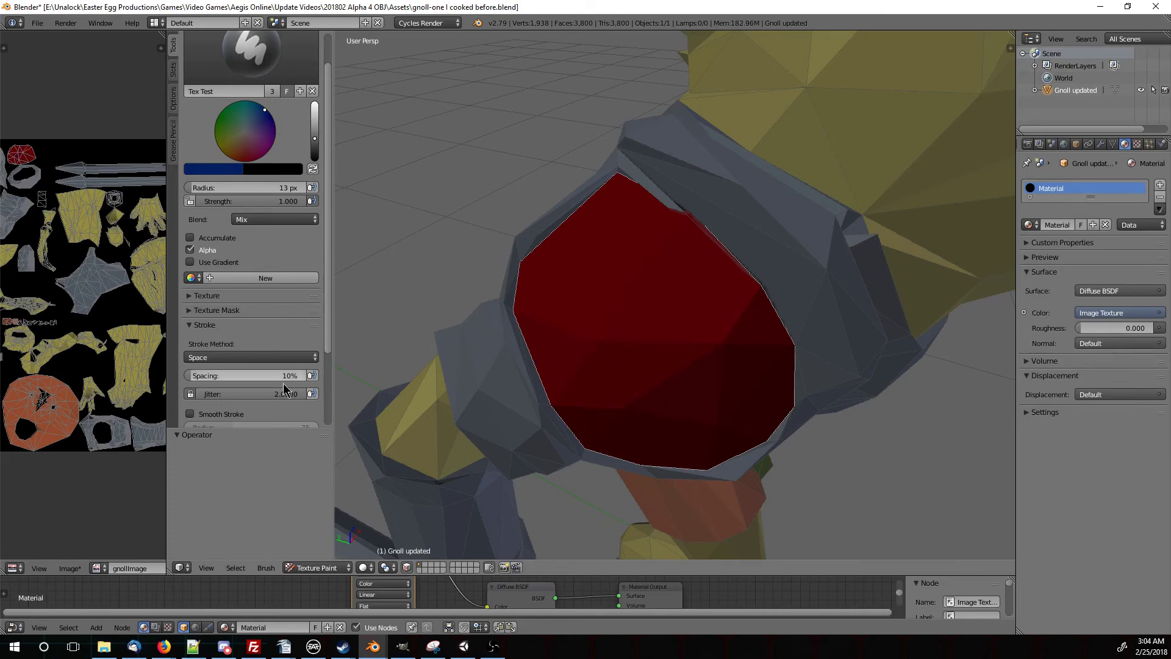
# Set the stroke spacing to 500% and the radius to 6 px with a deeper blue, and collapse the Stroke settings
pyautogui.moveTo(203, 379); pyautogui.dragTo(238, 378)
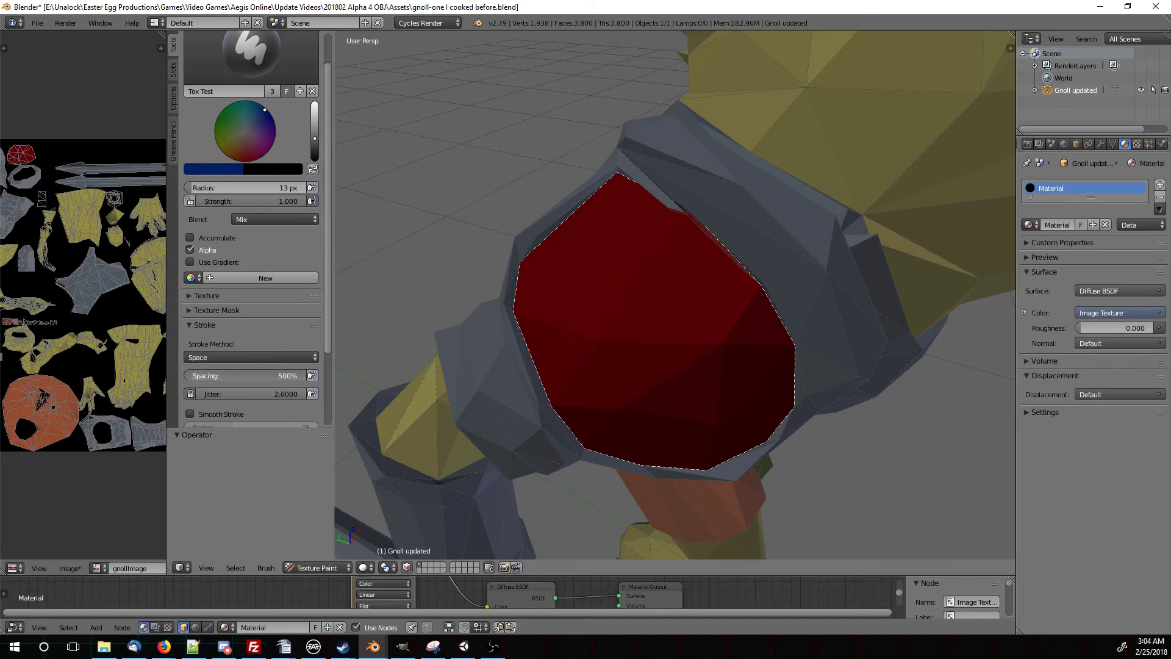
pyautogui.click(529, 346)
pyautogui.scroll(-3, 268, 256)
pyautogui.click(225, 276)
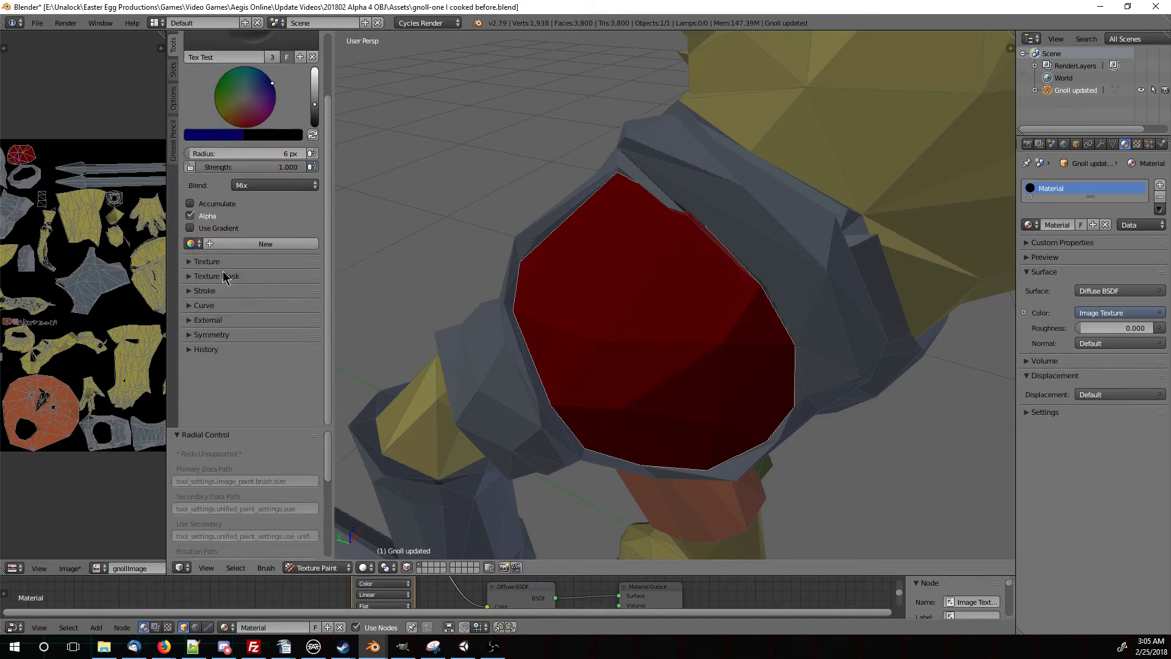
# Add a new texture to the Tex Test brush and set the brush texture's type to Clouds
pyautogui.click(189, 265)
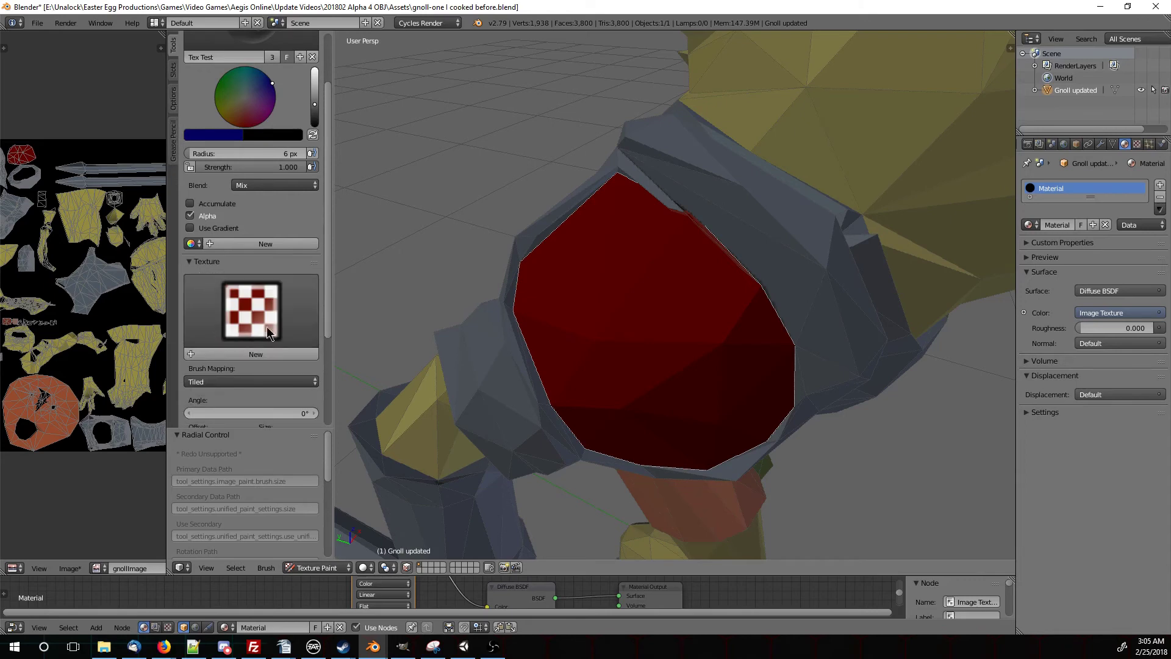
pyautogui.click(238, 355)
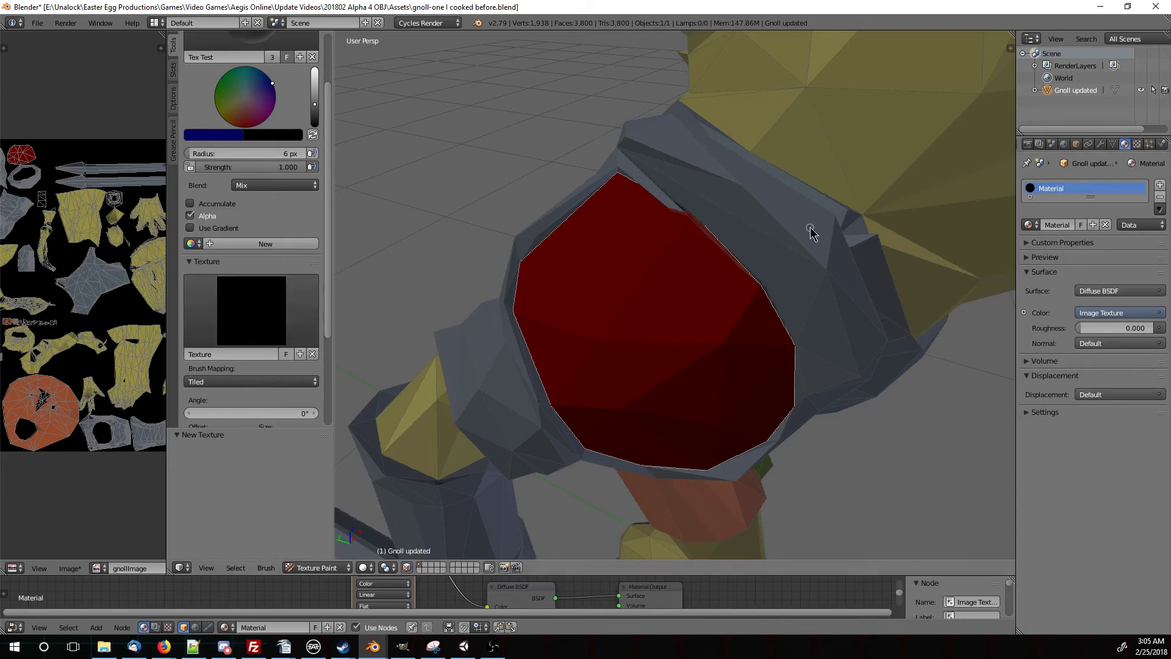
pyautogui.click(1139, 145)
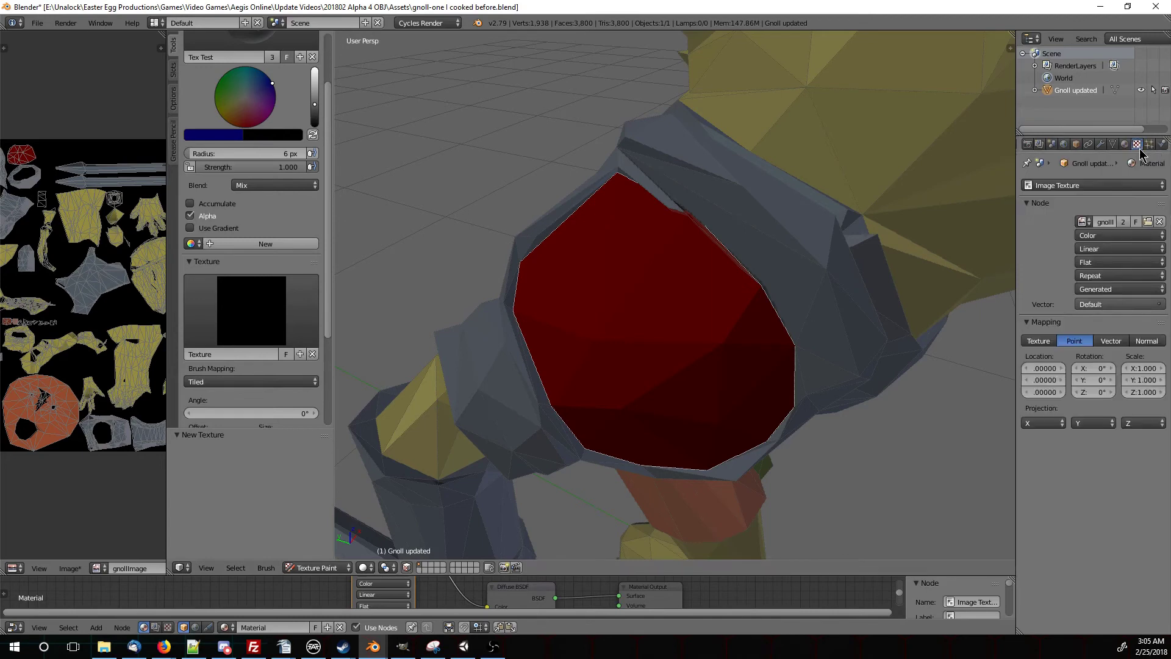
pyautogui.click(1056, 186)
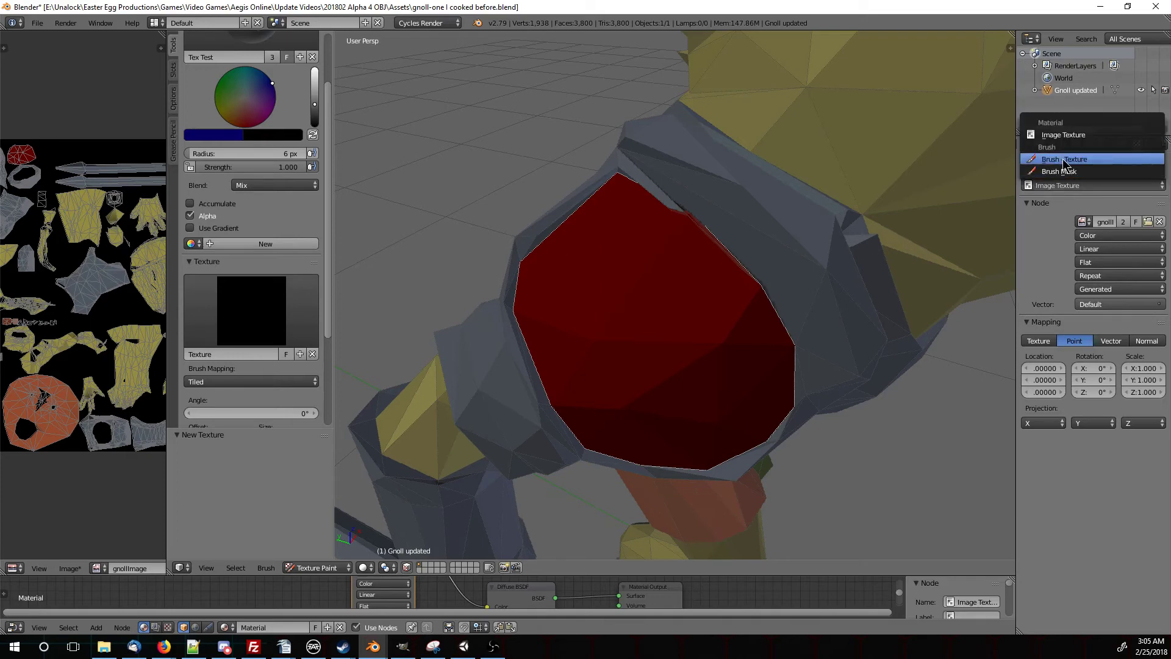
pyautogui.click(1064, 160)
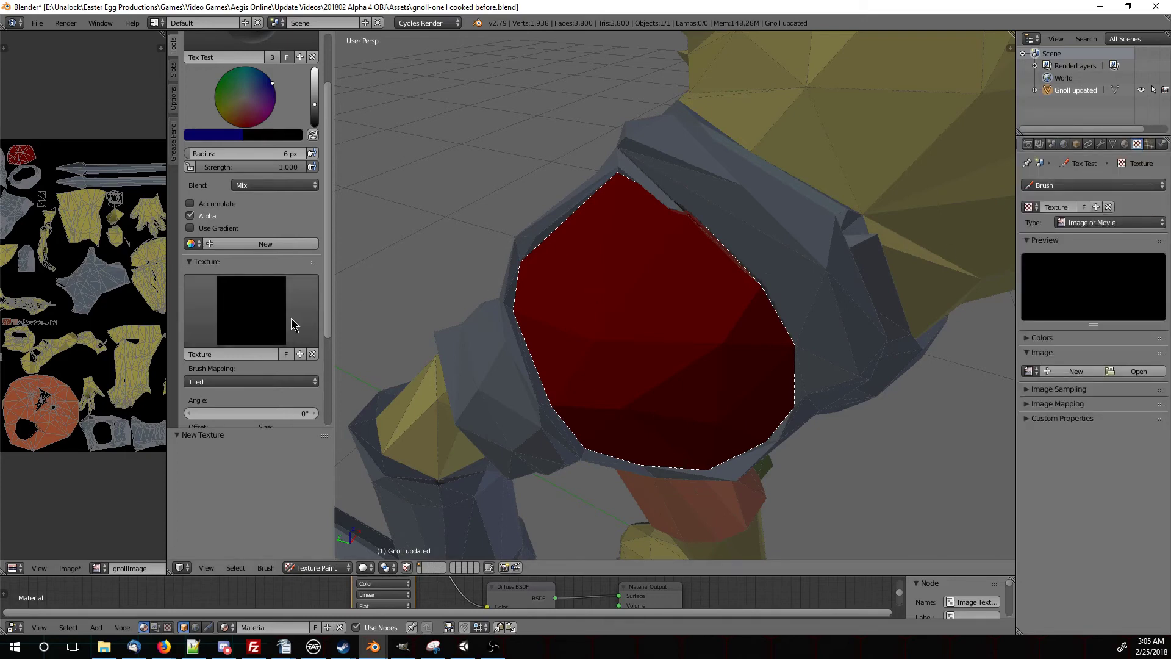
pyautogui.click(1117, 222)
pyautogui.click(1111, 231)
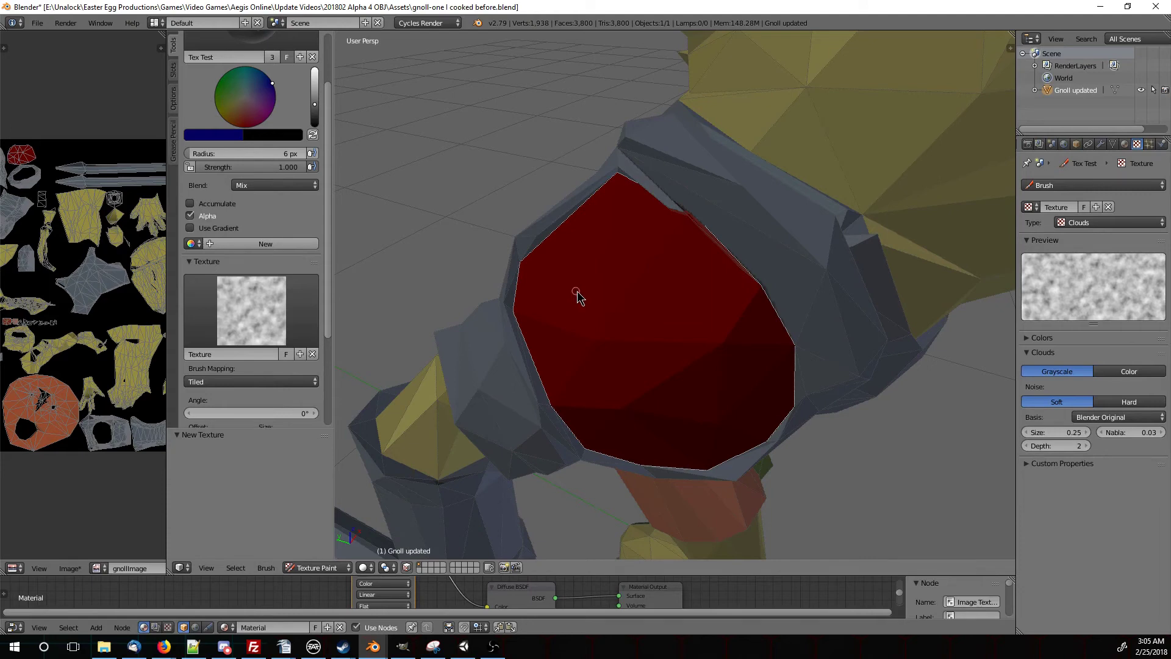
# Enlarge the brush radius to 71 px, test a blue cloud-textured stroke on the red shoulder plate and undo it
pyautogui.press('f')
pyautogui.click(618, 308)
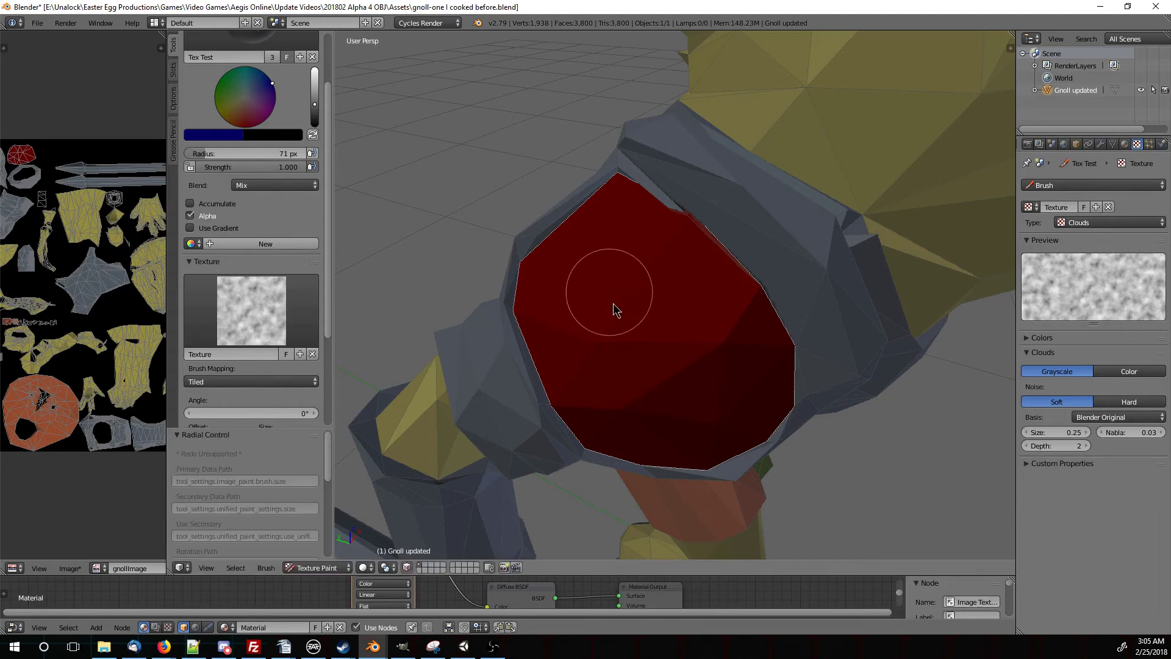
pyautogui.moveTo(615, 310)
pyautogui.mouseDown()
pyautogui.moveTo(612, 349)
pyautogui.moveTo(680, 357)
pyautogui.moveTo(717, 346)
pyautogui.mouseUp()
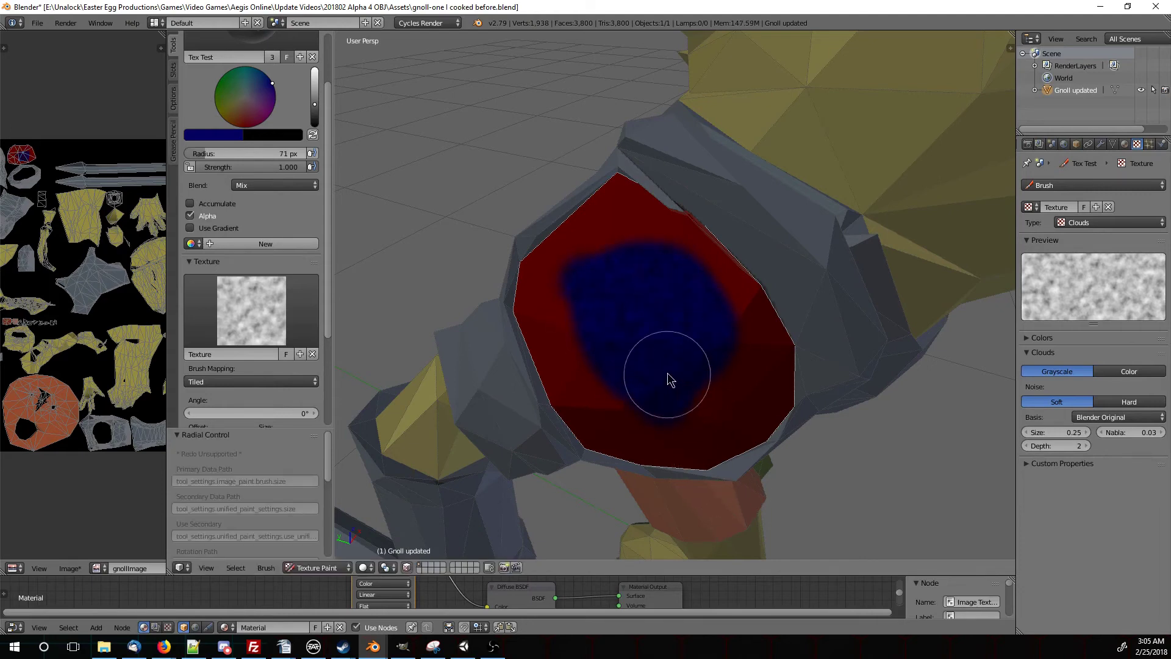
pyautogui.hotkey('ctrl', 'z')
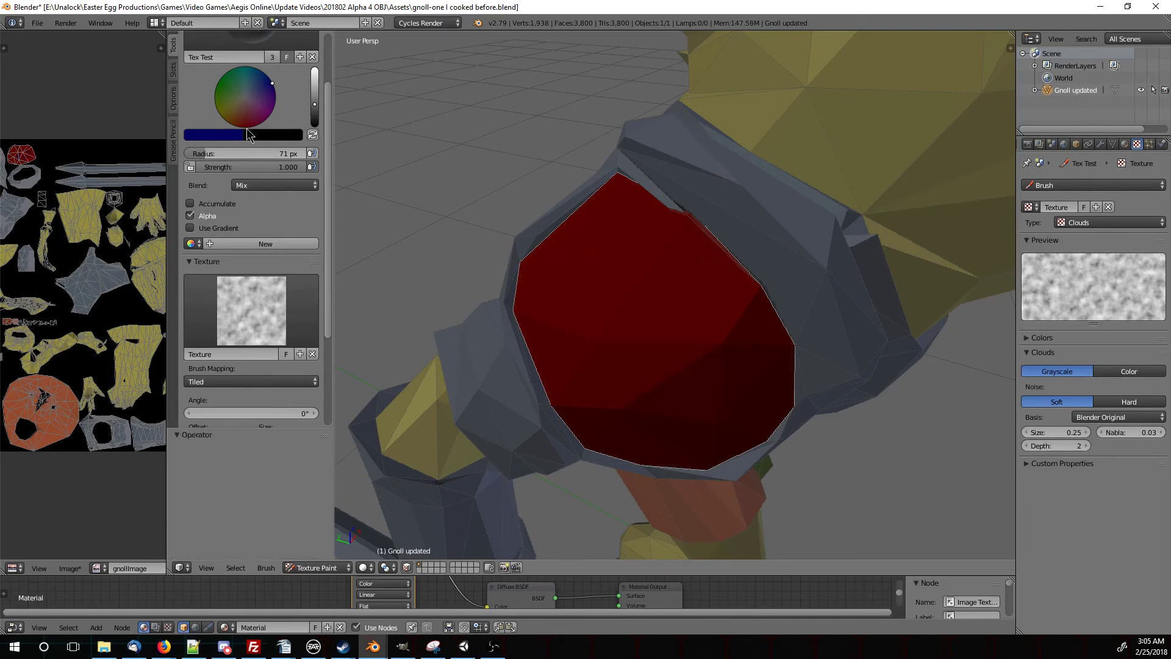
# Change the brush color to white and try cloud-textured strokes on the red shoulder plate, undoing them all
pyautogui.click(211, 135)
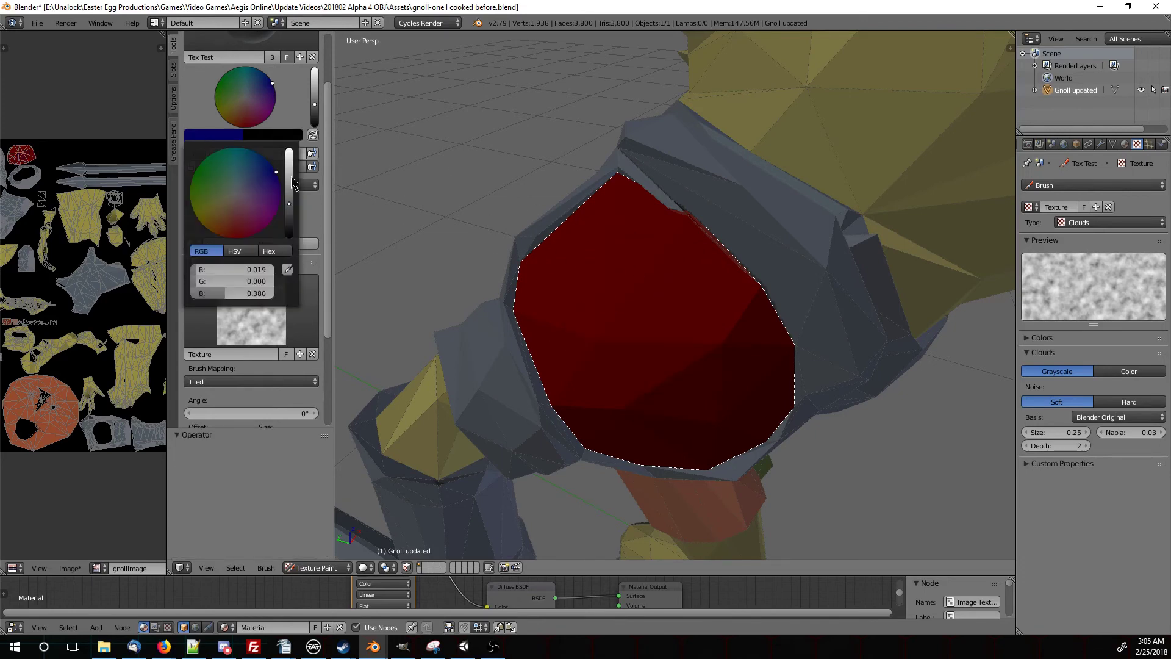
pyautogui.moveTo(291, 179); pyautogui.dragTo(290, 149)
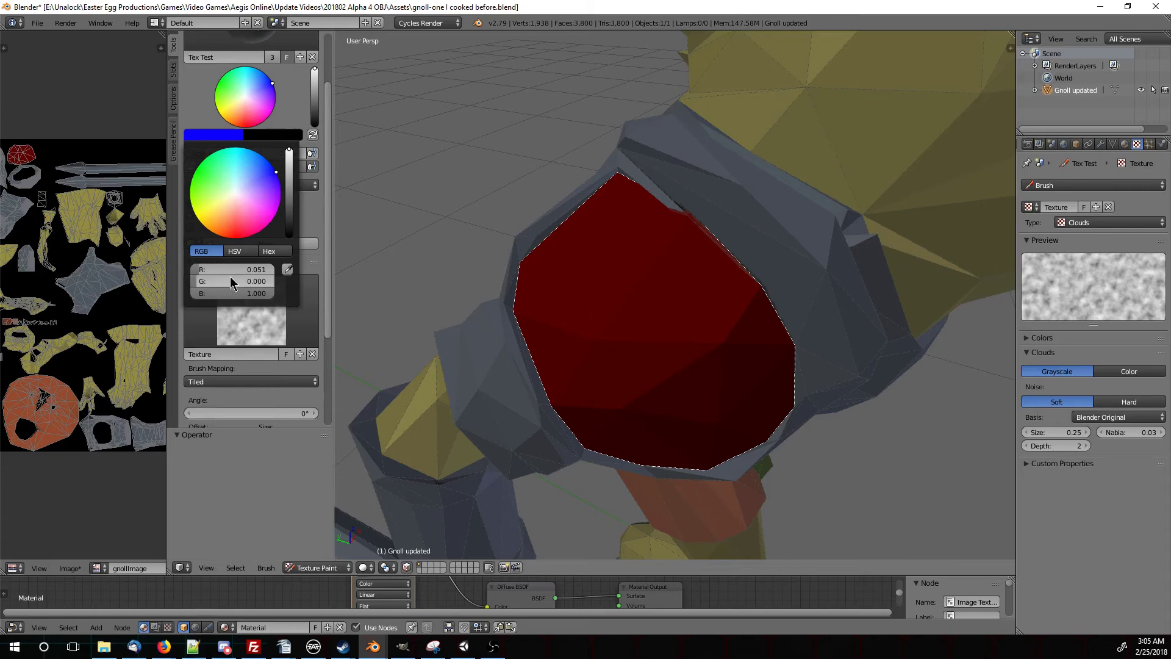
pyautogui.moveTo(230, 281)
pyautogui.mouseDown()
pyautogui.moveTo(263, 277)
pyautogui.moveTo(197, 267)
pyautogui.moveTo(269, 269)
pyautogui.mouseUp()
pyautogui.moveTo(640, 372)
pyautogui.mouseDown()
pyautogui.moveTo(582, 303)
pyautogui.moveTo(643, 384)
pyautogui.mouseUp()
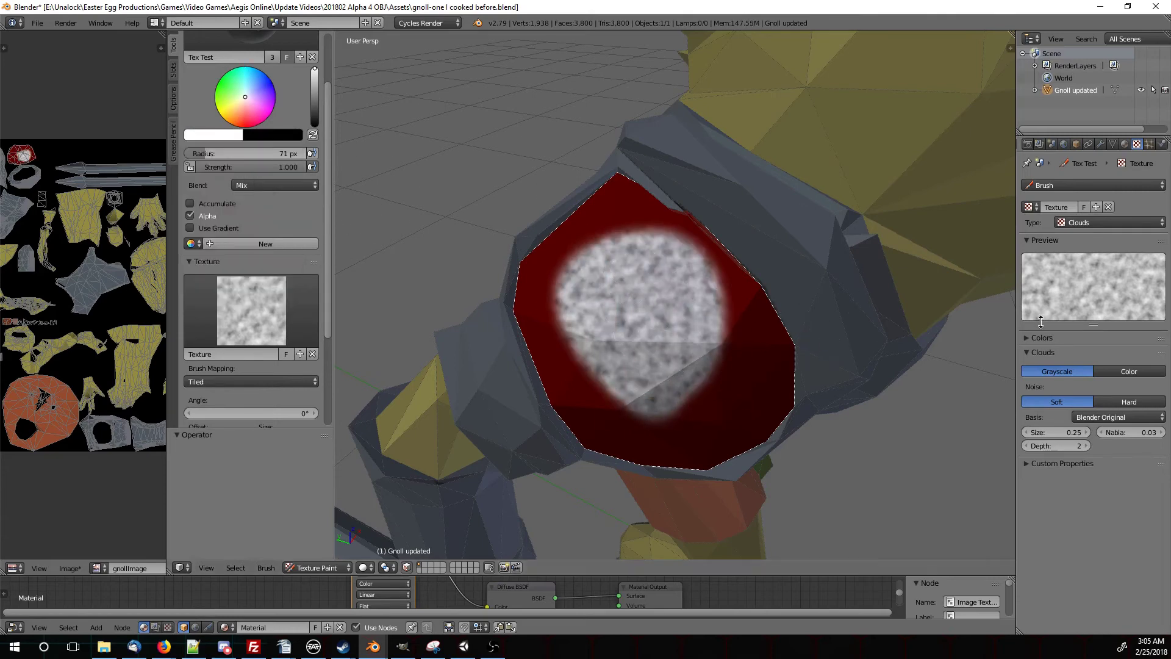
pyautogui.moveTo(561, 302)
pyautogui.mouseDown()
pyautogui.moveTo(524, 388)
pyautogui.moveTo(590, 333)
pyautogui.moveTo(623, 350)
pyautogui.moveTo(627, 333)
pyautogui.moveTo(764, 397)
pyautogui.moveTo(758, 301)
pyautogui.moveTo(775, 346)
pyautogui.moveTo(732, 344)
pyautogui.moveTo(628, 384)
pyautogui.moveTo(714, 330)
pyautogui.mouseUp()
pyautogui.hotkey('ctrl', 'z')
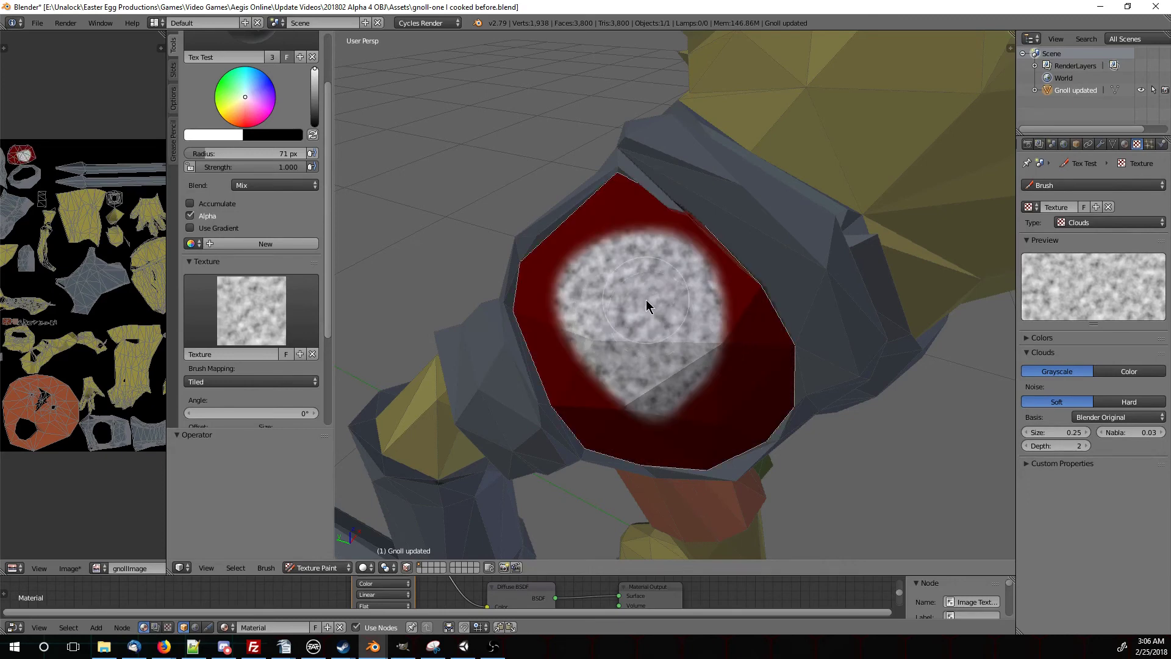
pyautogui.moveTo(646, 354)
pyautogui.mouseDown()
pyautogui.moveTo(637, 331)
pyautogui.moveTo(688, 367)
pyautogui.moveTo(651, 336)
pyautogui.moveTo(634, 354)
pyautogui.moveTo(634, 393)
pyautogui.moveTo(643, 381)
pyautogui.moveTo(670, 394)
pyautogui.moveTo(662, 380)
pyautogui.moveTo(654, 387)
pyautogui.moveTo(743, 388)
pyautogui.mouseUp()
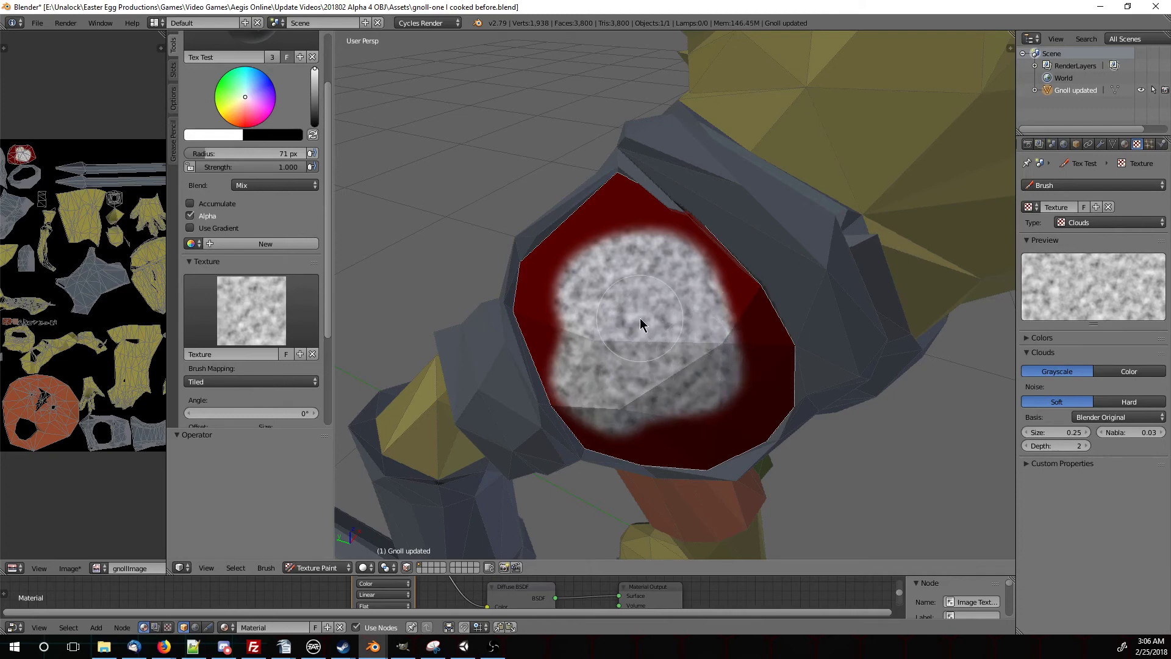
pyautogui.hotkey('ctrl', 'z')
pyautogui.hotkey('ctrl', 'z')
pyautogui.hotkey('ctrl', 'z')
pyautogui.hotkey('ctrl', 'z')
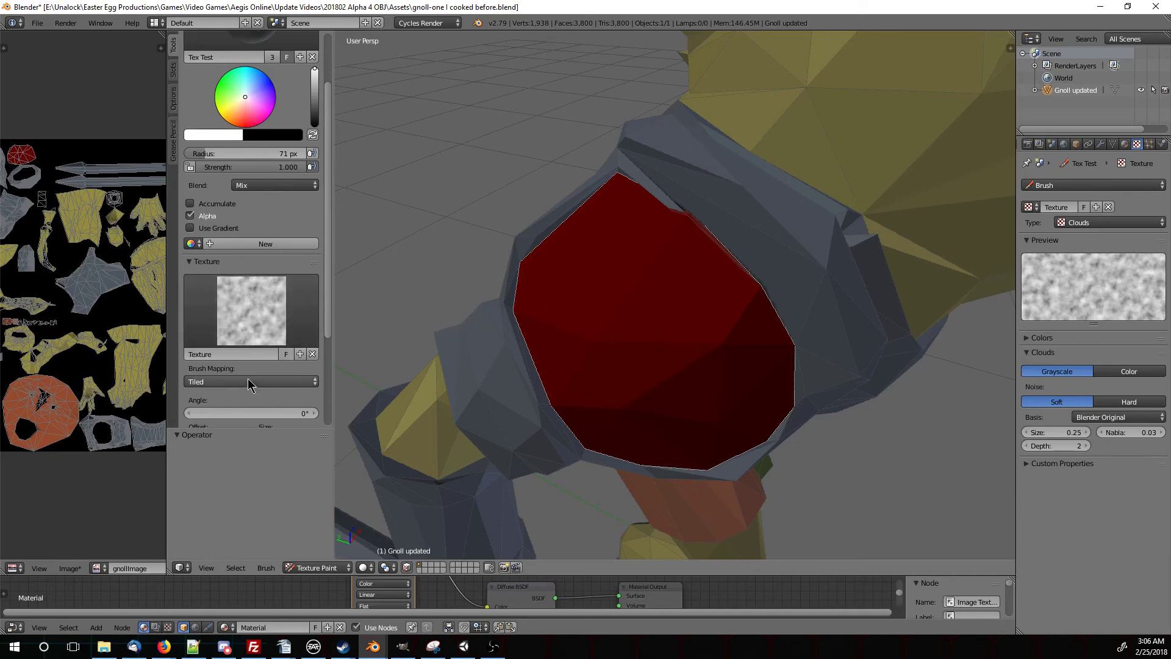
# Set the brush mapping to Random and try white strokes on the shoulder plate, undoing each one
pyautogui.click(239, 378)
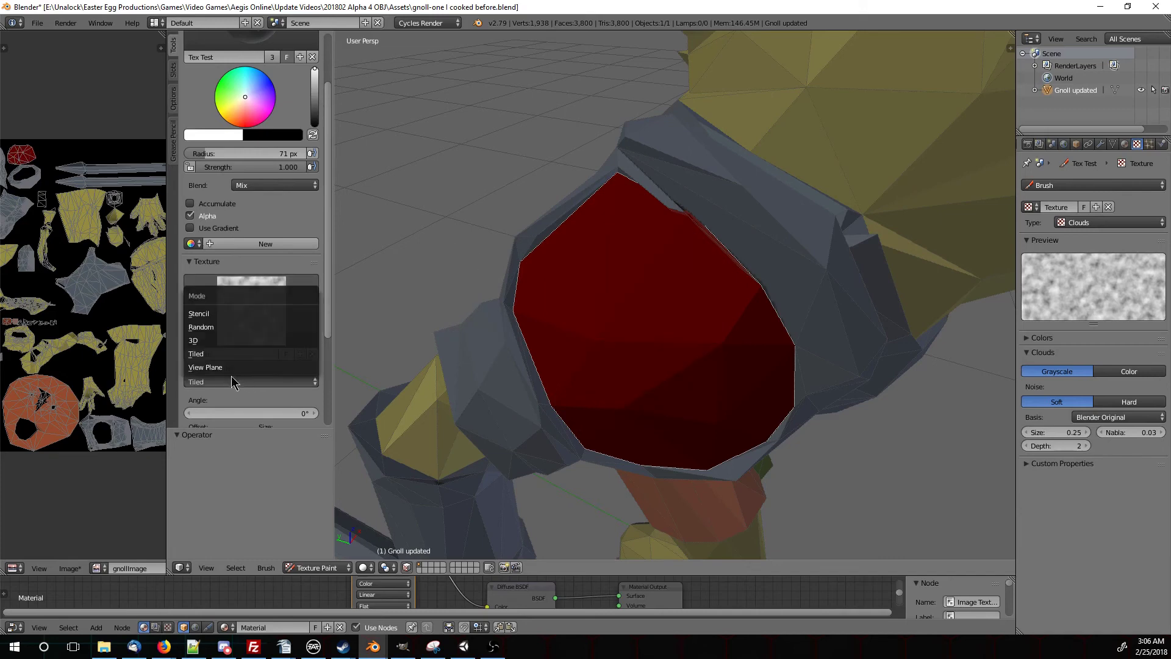
pyautogui.click(230, 324)
pyautogui.click(636, 309)
pyautogui.moveTo(636, 308)
pyautogui.mouseDown()
pyautogui.moveTo(676, 352)
pyautogui.moveTo(675, 312)
pyautogui.moveTo(614, 279)
pyautogui.moveTo(588, 352)
pyautogui.moveTo(680, 343)
pyautogui.moveTo(570, 297)
pyautogui.moveTo(681, 365)
pyautogui.moveTo(585, 319)
pyautogui.moveTo(702, 422)
pyautogui.moveTo(691, 332)
pyautogui.moveTo(641, 268)
pyautogui.moveTo(585, 252)
pyautogui.moveTo(589, 335)
pyautogui.moveTo(631, 376)
pyautogui.moveTo(688, 384)
pyautogui.moveTo(712, 354)
pyautogui.moveTo(647, 259)
pyautogui.moveTo(613, 329)
pyautogui.moveTo(651, 354)
pyautogui.moveTo(606, 336)
pyautogui.moveTo(654, 422)
pyautogui.moveTo(759, 369)
pyautogui.moveTo(614, 366)
pyautogui.mouseUp()
pyautogui.hotkey('ctrl', 'z')
pyautogui.hotkey('ctrl', 'z')
pyautogui.hotkey('ctrl', 'z')
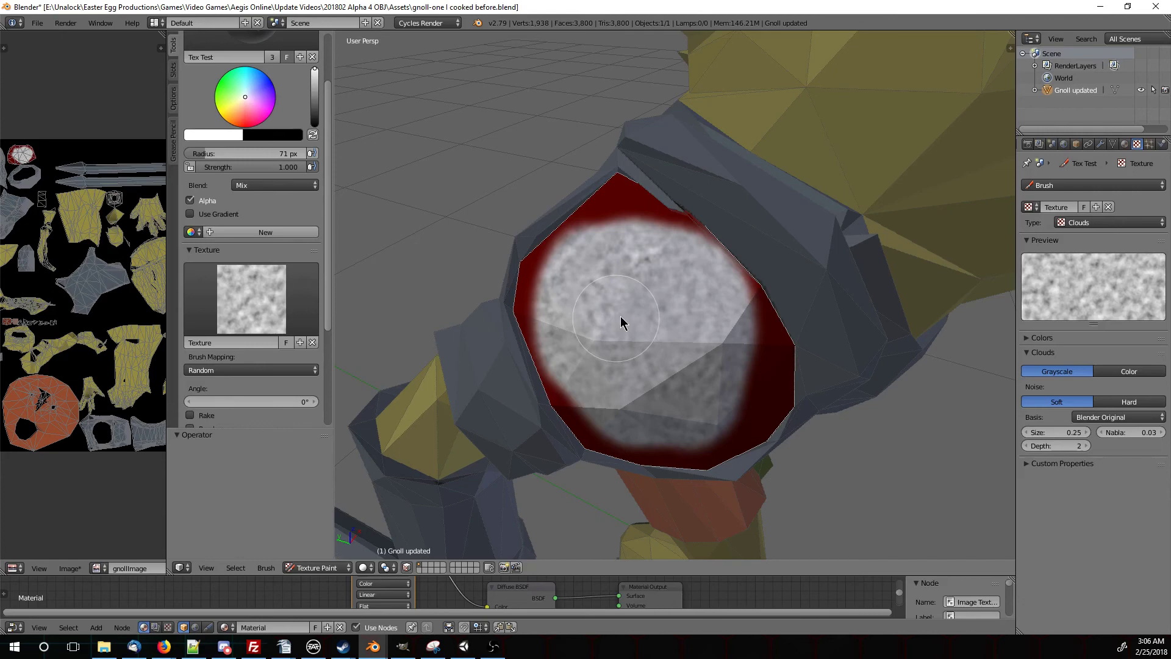
pyautogui.moveTo(628, 320)
pyautogui.mouseDown()
pyautogui.moveTo(612, 285)
pyautogui.moveTo(612, 297)
pyautogui.moveTo(645, 269)
pyautogui.mouseUp()
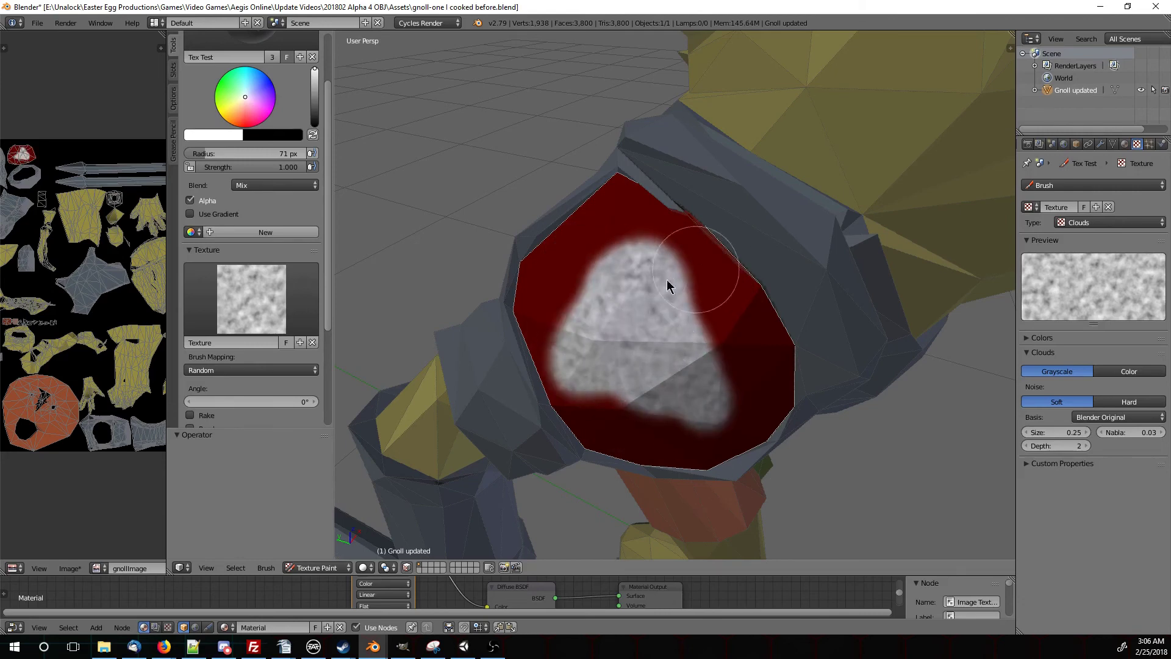
pyautogui.hotkey('ctrl', 'z')
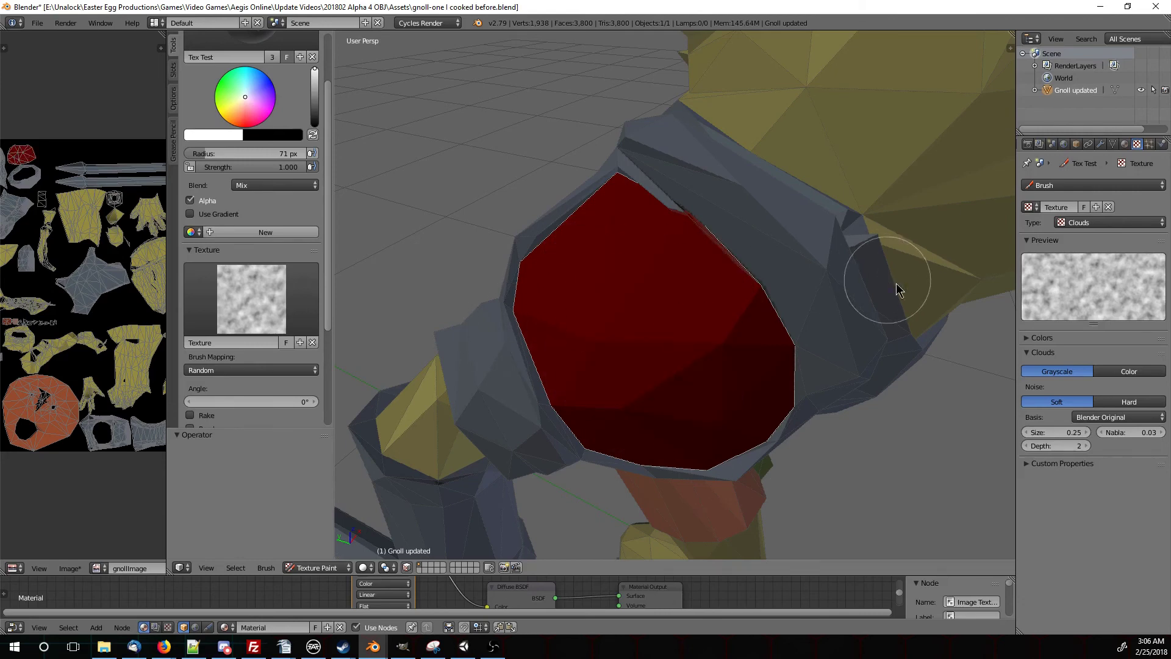
# Enable the color ramp on the Clouds brush texture, test a white stroke on the plate and undo it
pyautogui.click(1027, 339)
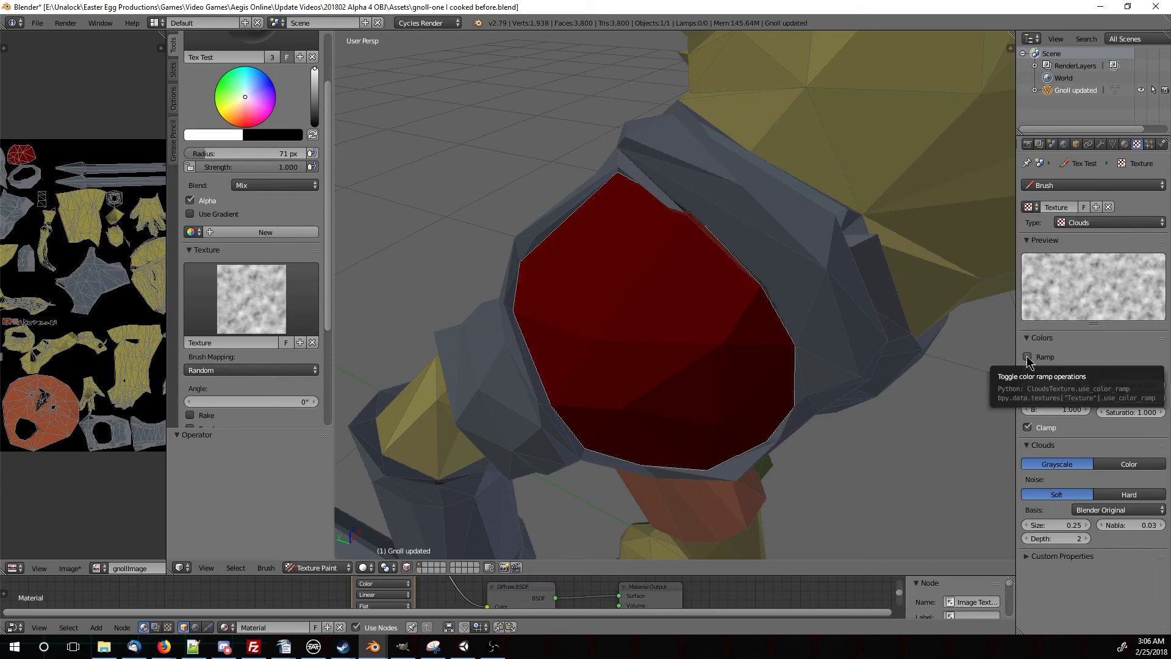
pyautogui.click(1028, 358)
pyautogui.moveTo(650, 334)
pyautogui.mouseDown()
pyautogui.moveTo(609, 264)
pyautogui.moveTo(689, 319)
pyautogui.moveTo(580, 381)
pyautogui.moveTo(575, 299)
pyautogui.moveTo(637, 307)
pyautogui.moveTo(701, 400)
pyautogui.mouseUp()
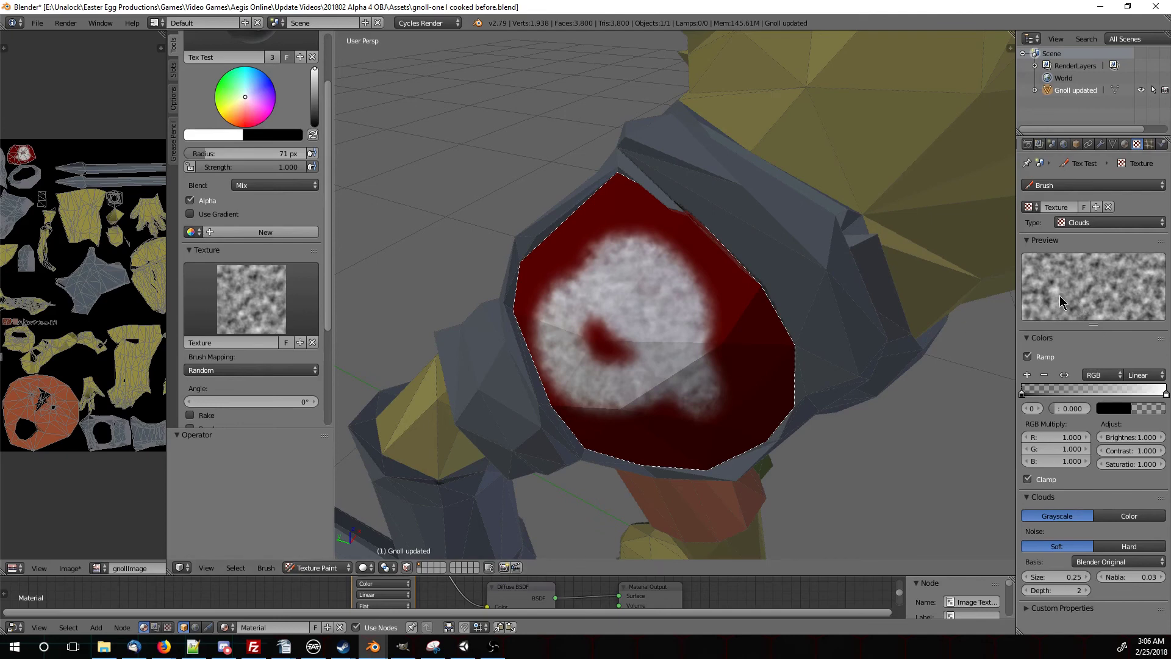
pyautogui.hotkey('ctrl', 'z')
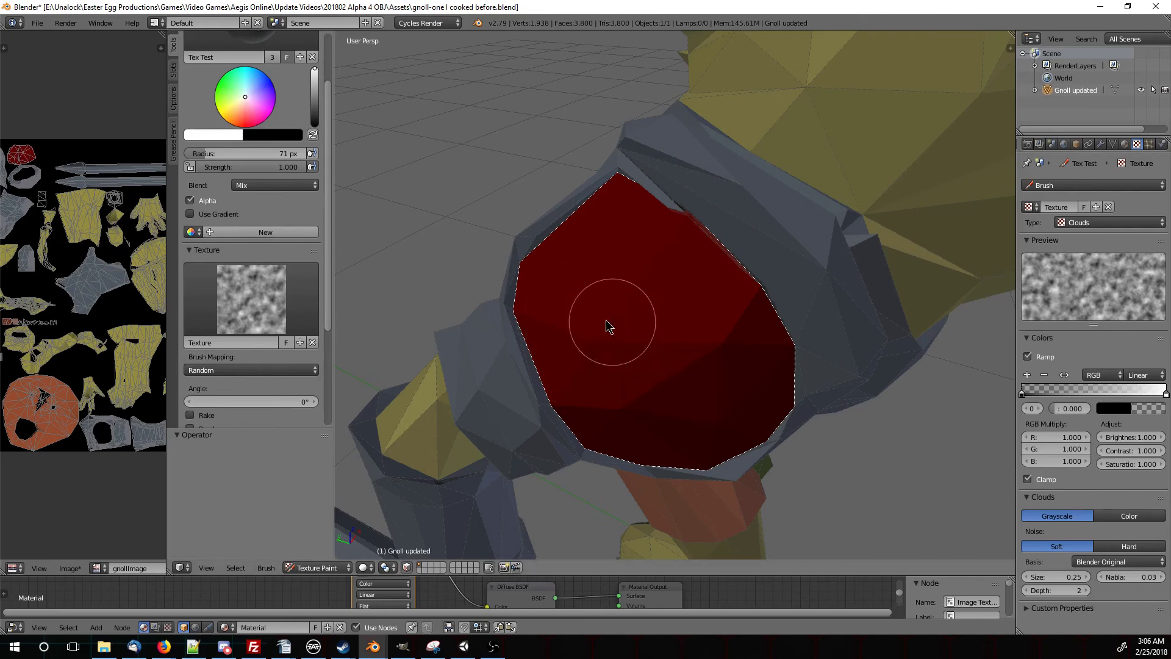
# Change the brush color to bright blue, try some textured strokes on the shoulder plate and undo them
pyautogui.click(213, 136)
pyautogui.moveTo(241, 172); pyautogui.dragTo(274, 169)
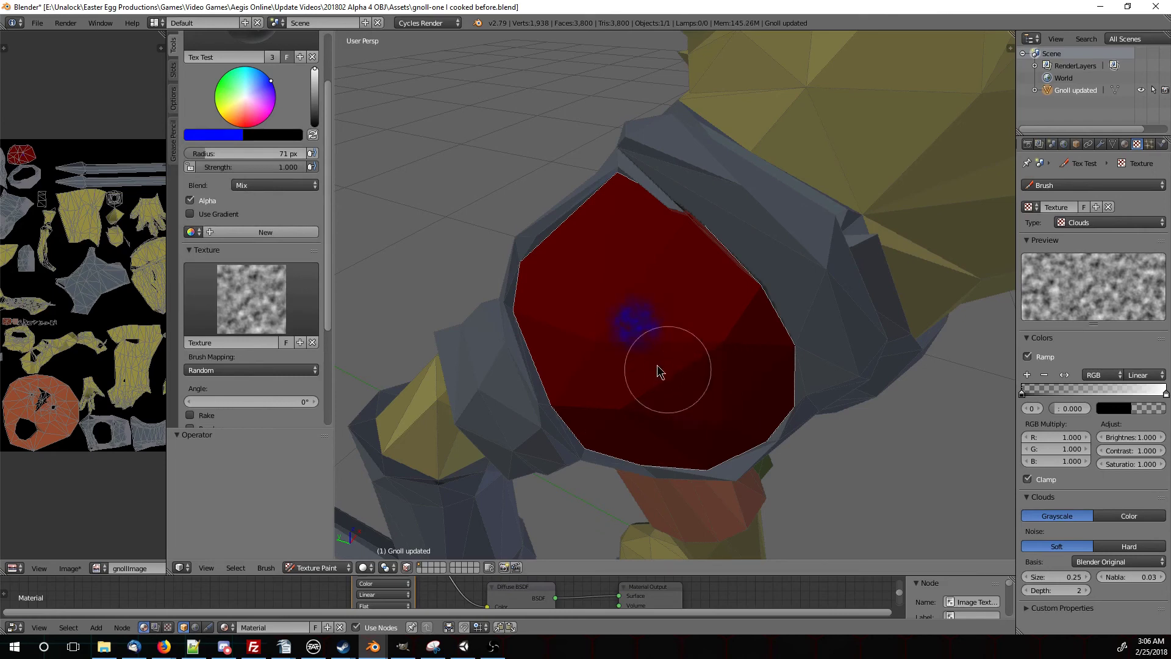
pyautogui.moveTo(611, 262)
pyautogui.mouseDown()
pyautogui.moveTo(603, 290)
pyautogui.moveTo(665, 359)
pyautogui.moveTo(707, 356)
pyautogui.moveTo(637, 349)
pyautogui.moveTo(650, 421)
pyautogui.moveTo(667, 342)
pyautogui.moveTo(639, 346)
pyautogui.moveTo(616, 330)
pyautogui.moveTo(615, 359)
pyautogui.moveTo(571, 321)
pyautogui.moveTo(600, 369)
pyautogui.moveTo(574, 337)
pyautogui.mouseUp()
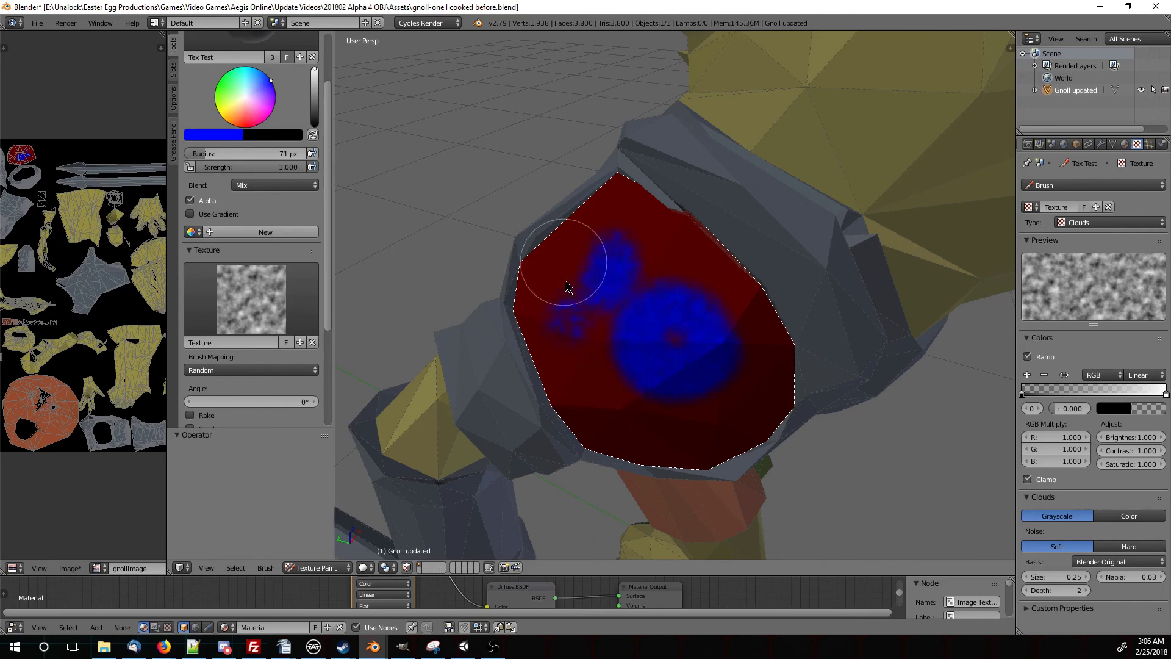
pyautogui.hotkey('ctrl', 'z')
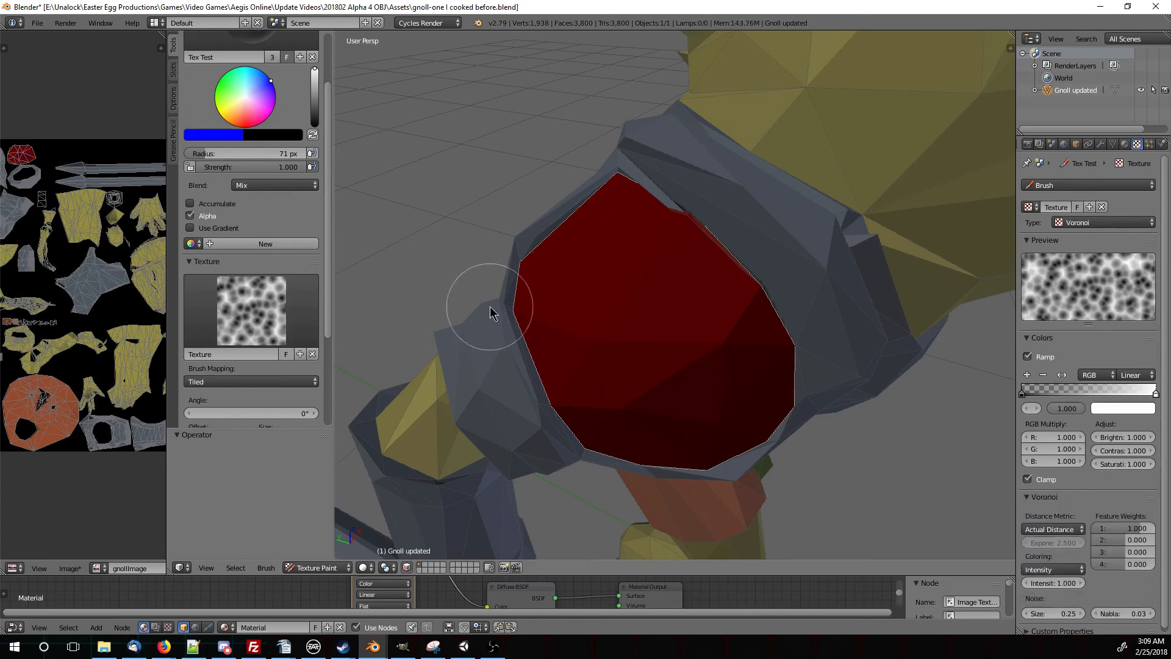
# Test blue Voronoi-textured paint over the whole shoulder plate, flip the texture's color ramp and undo the paint
pyautogui.moveTo(489, 308)
pyautogui.mouseDown()
pyautogui.moveTo(598, 227)
pyautogui.moveTo(527, 345)
pyautogui.moveTo(474, 404)
pyautogui.moveTo(547, 347)
pyautogui.moveTo(573, 450)
pyautogui.moveTo(575, 392)
pyautogui.moveTo(736, 370)
pyautogui.moveTo(757, 390)
pyautogui.moveTo(814, 373)
pyautogui.moveTo(633, 283)
pyautogui.mouseUp()
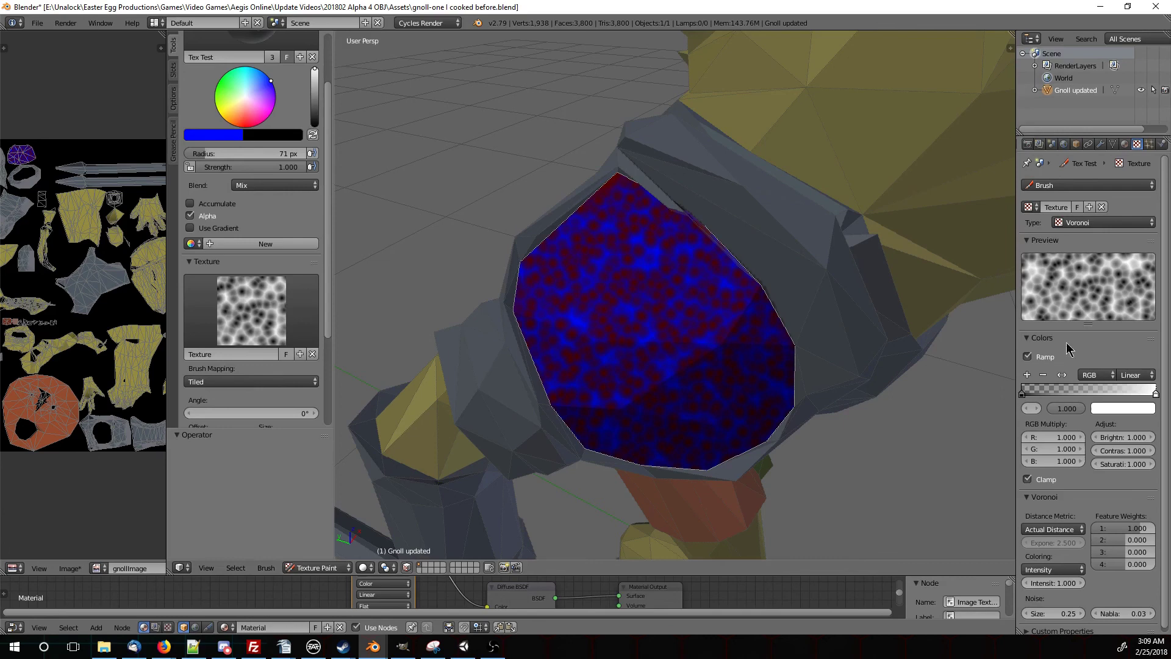
pyautogui.click(1062, 376)
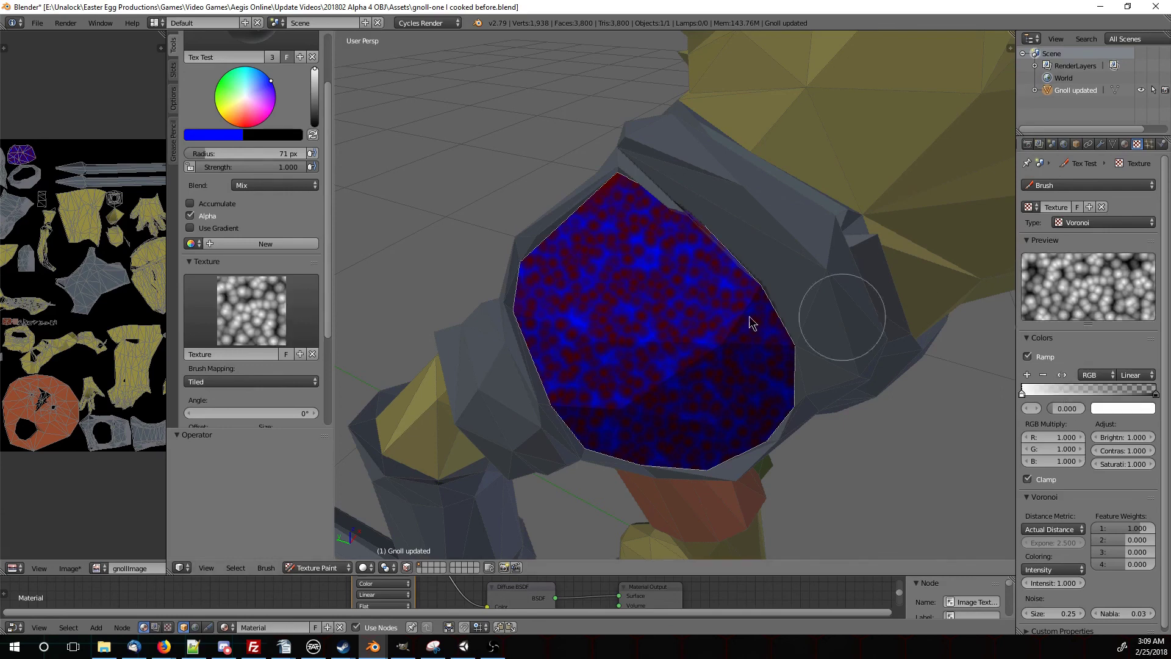
pyautogui.hotkey('ctrl', 'z')
pyautogui.hotkey('ctrl', 'z')
# Paint blue Voronoi spots at size 0.75 on the plate's upper part, then paint the rest with the color ramp flipped
pyautogui.moveTo(743, 220); pyautogui.dragTo(790, 214)
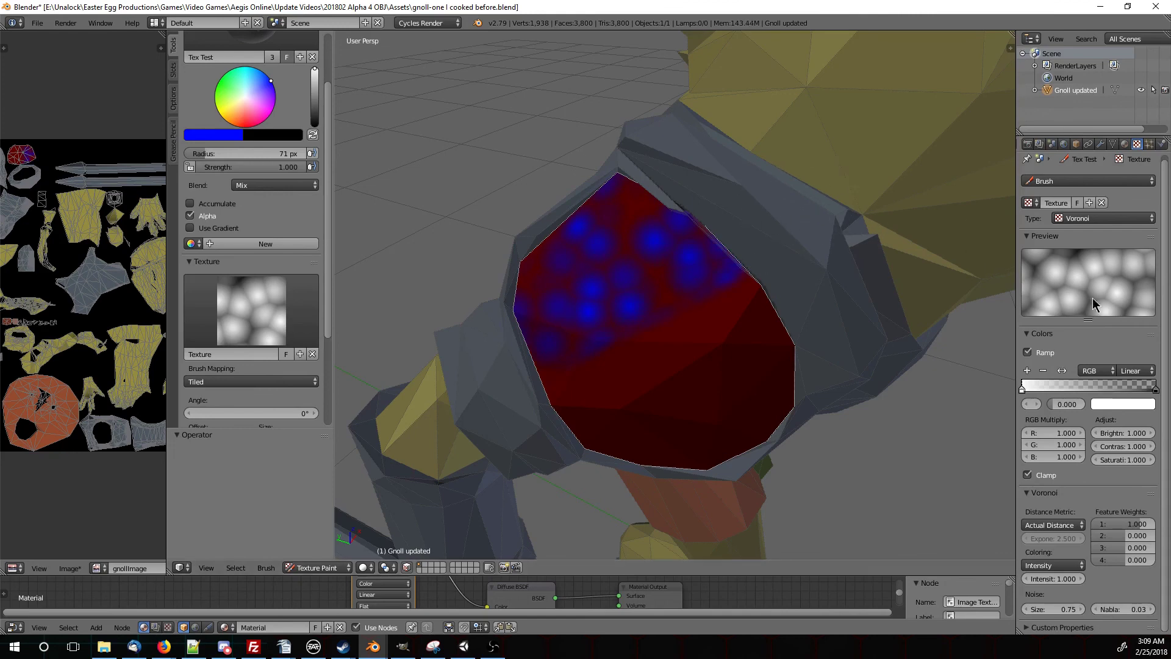
pyautogui.click(1062, 371)
pyautogui.moveTo(766, 320)
pyautogui.mouseDown()
pyautogui.moveTo(493, 431)
pyautogui.moveTo(821, 286)
pyautogui.moveTo(557, 467)
pyautogui.moveTo(805, 363)
pyautogui.moveTo(653, 488)
pyautogui.moveTo(772, 421)
pyautogui.moveTo(912, 375)
pyautogui.moveTo(858, 427)
pyautogui.moveTo(775, 267)
pyautogui.moveTo(664, 321)
pyautogui.moveTo(612, 223)
pyautogui.moveTo(787, 386)
pyautogui.mouseUp()
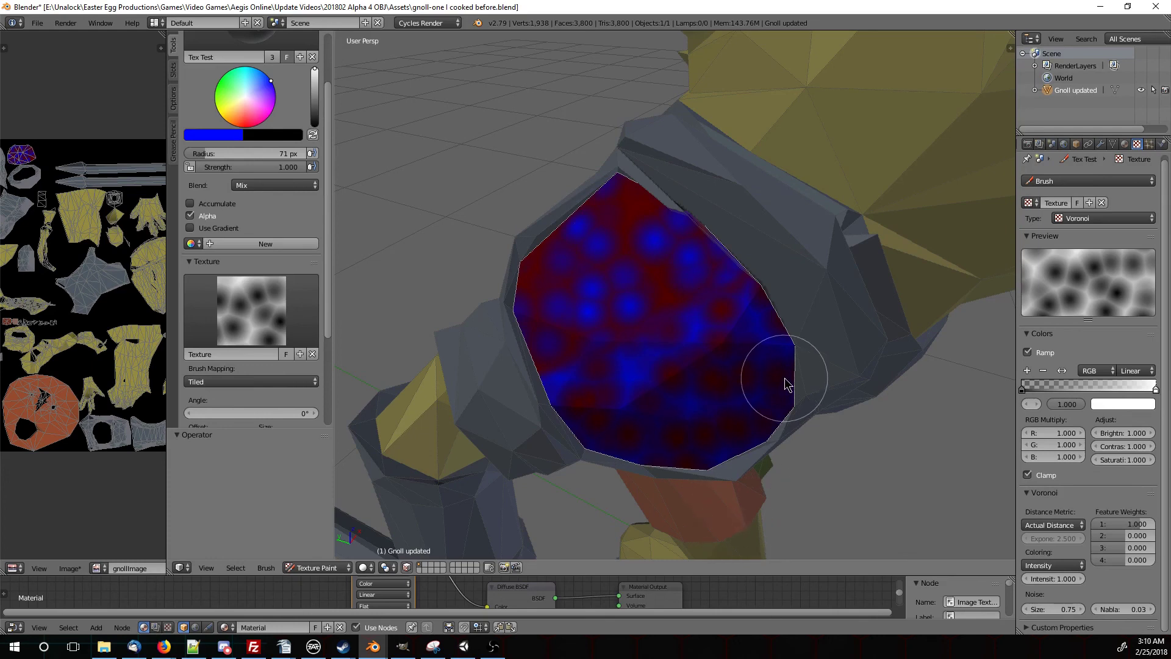